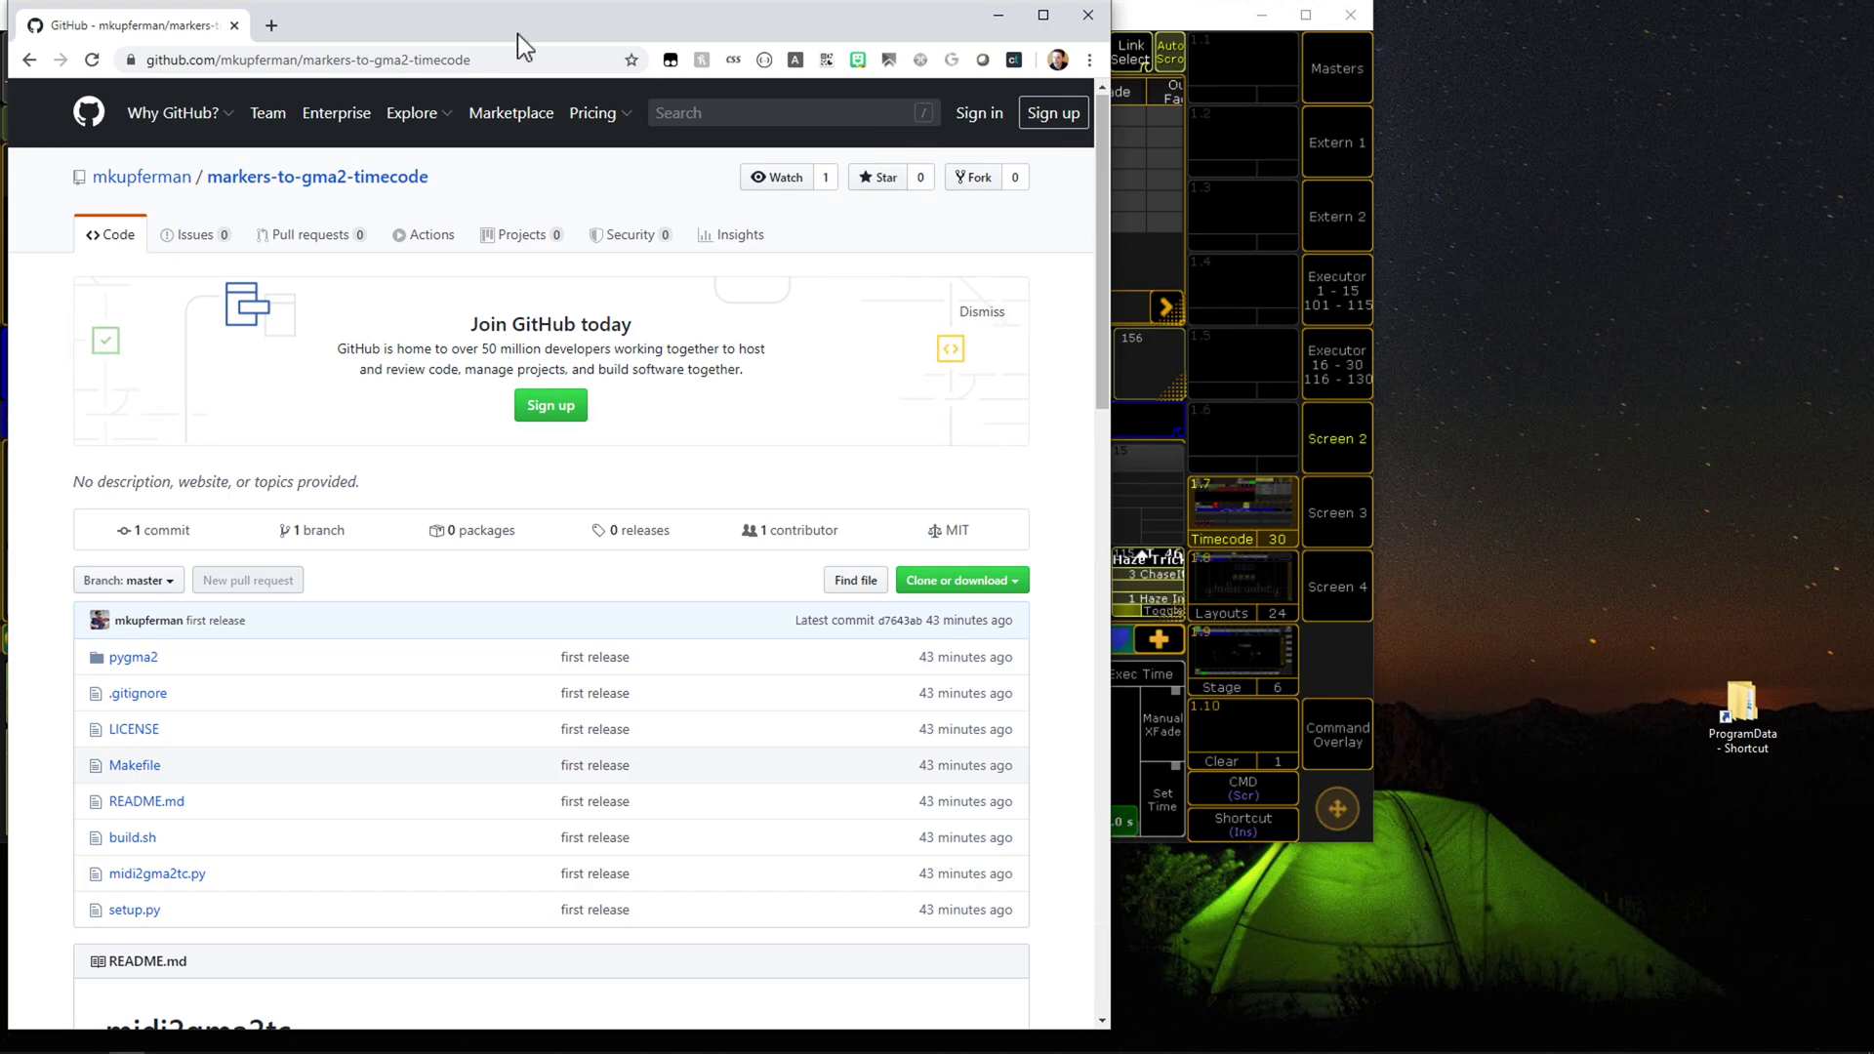
- Show the clone address of the markers-to-gma2-timecode repository and open a Git Bash terminal on the desktop beside the browser
click(385, 59)
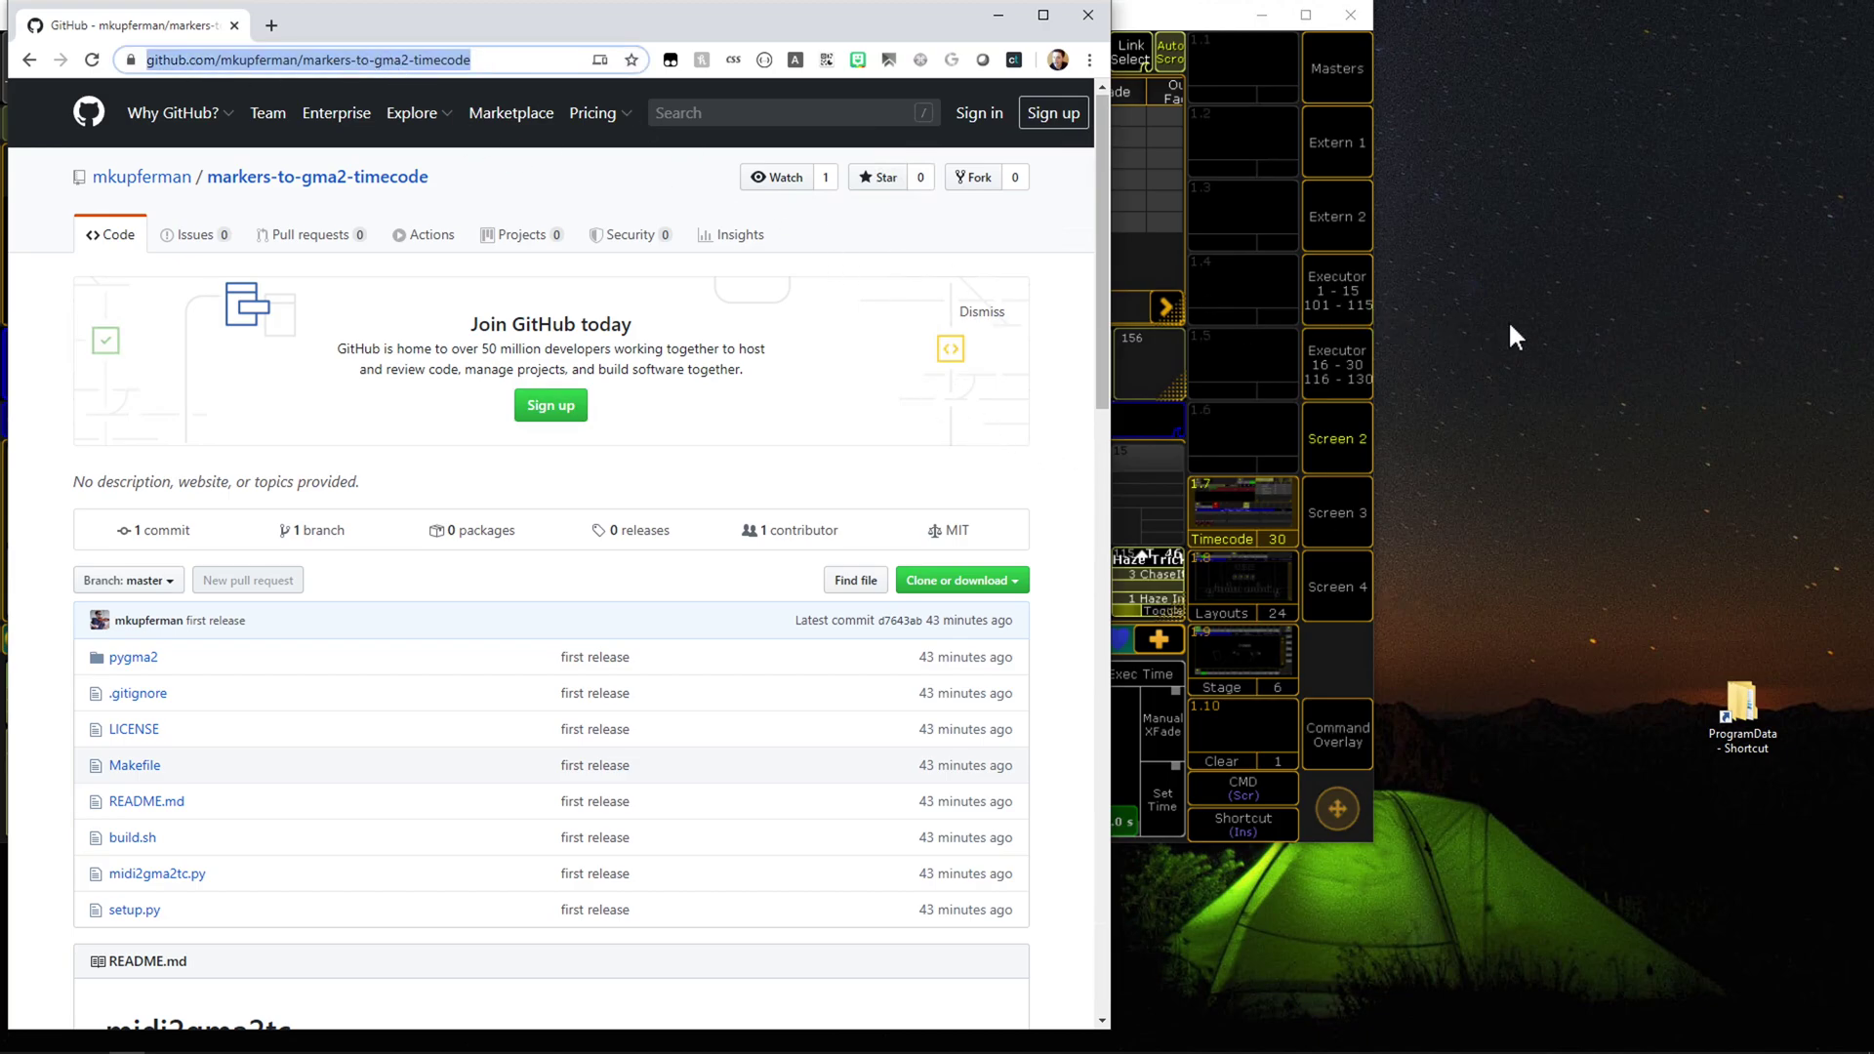
click(992, 584)
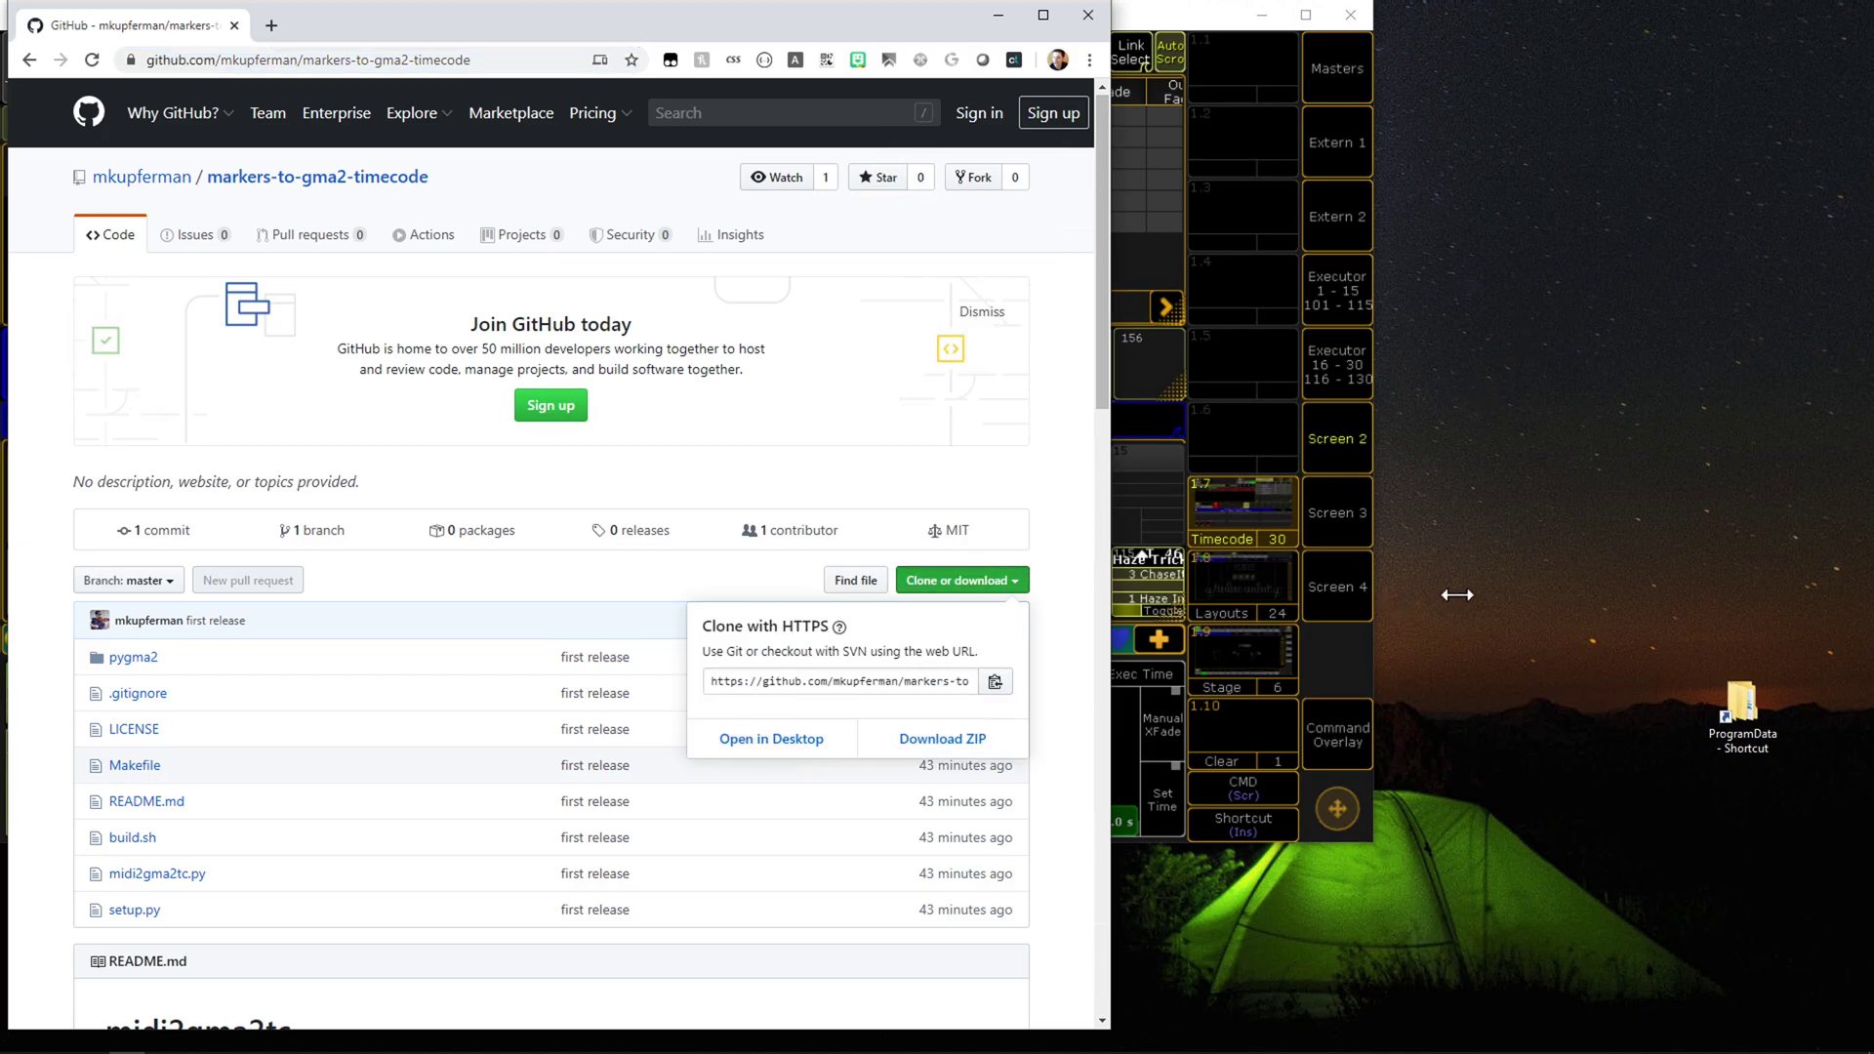
right_click(1509, 441)
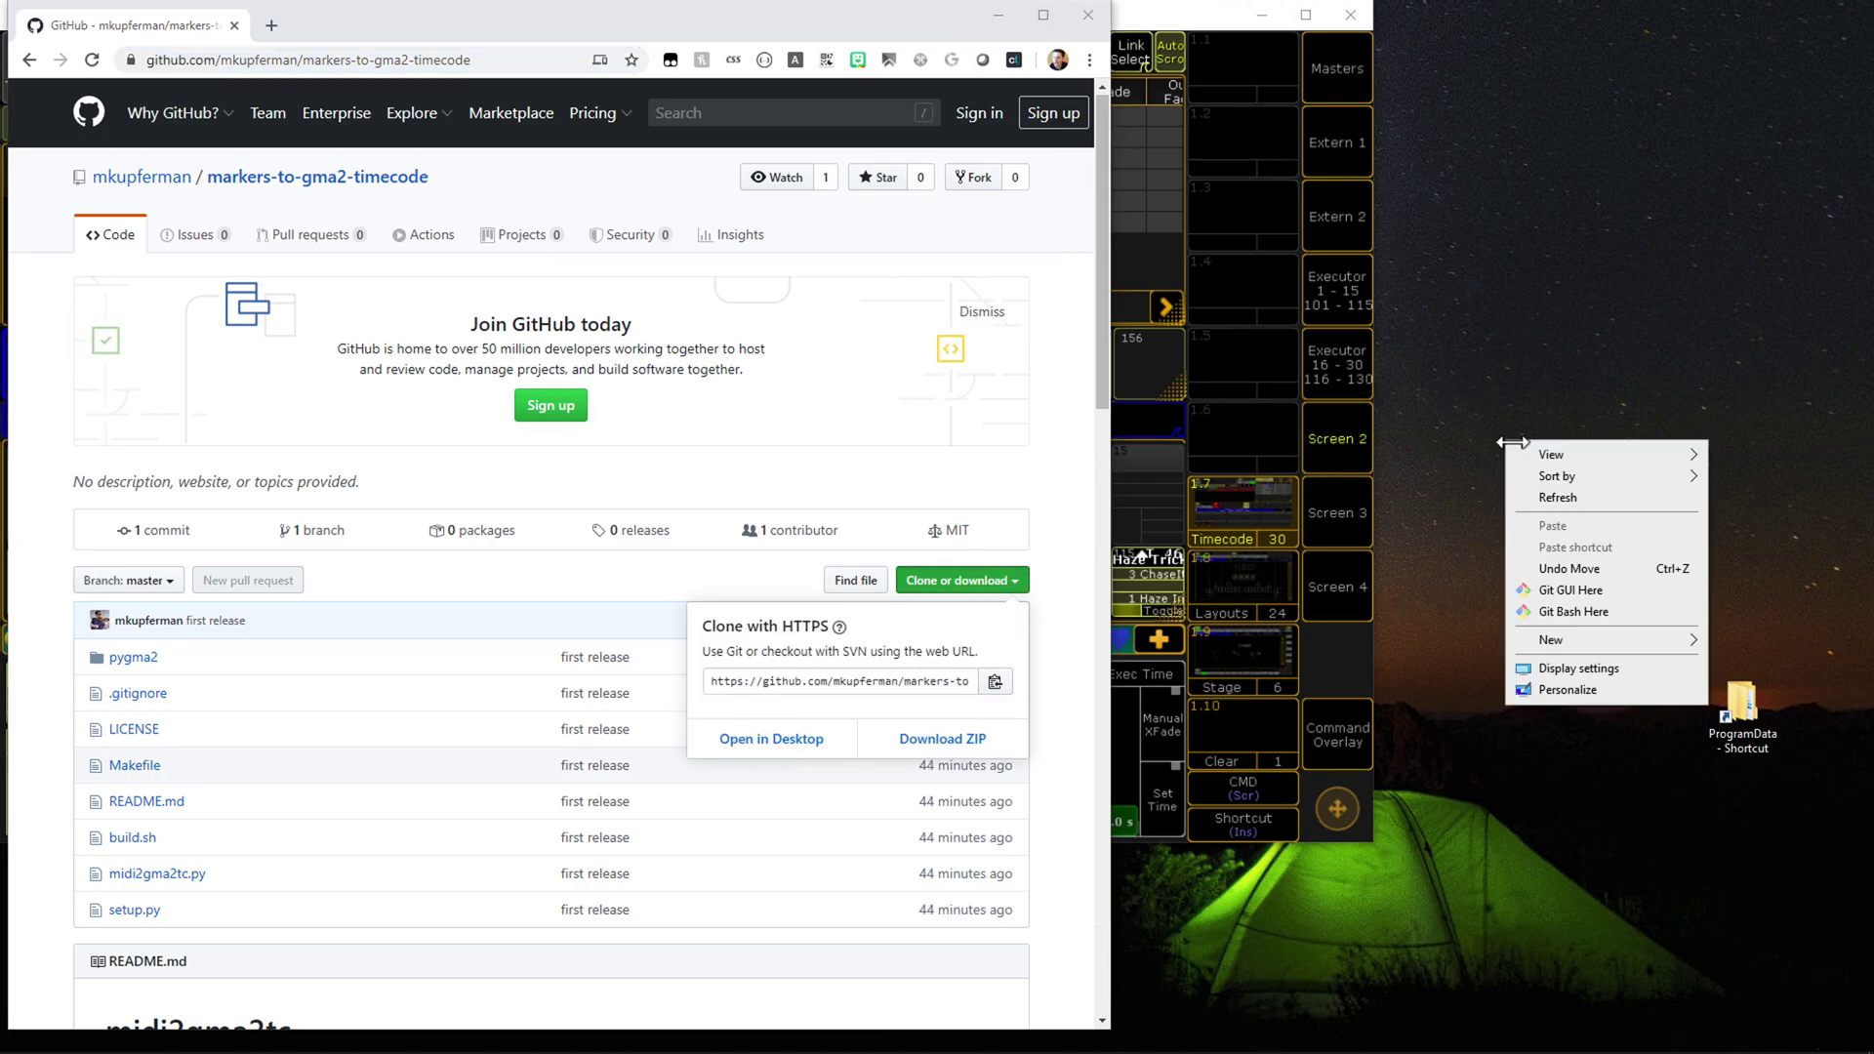
click(1598, 613)
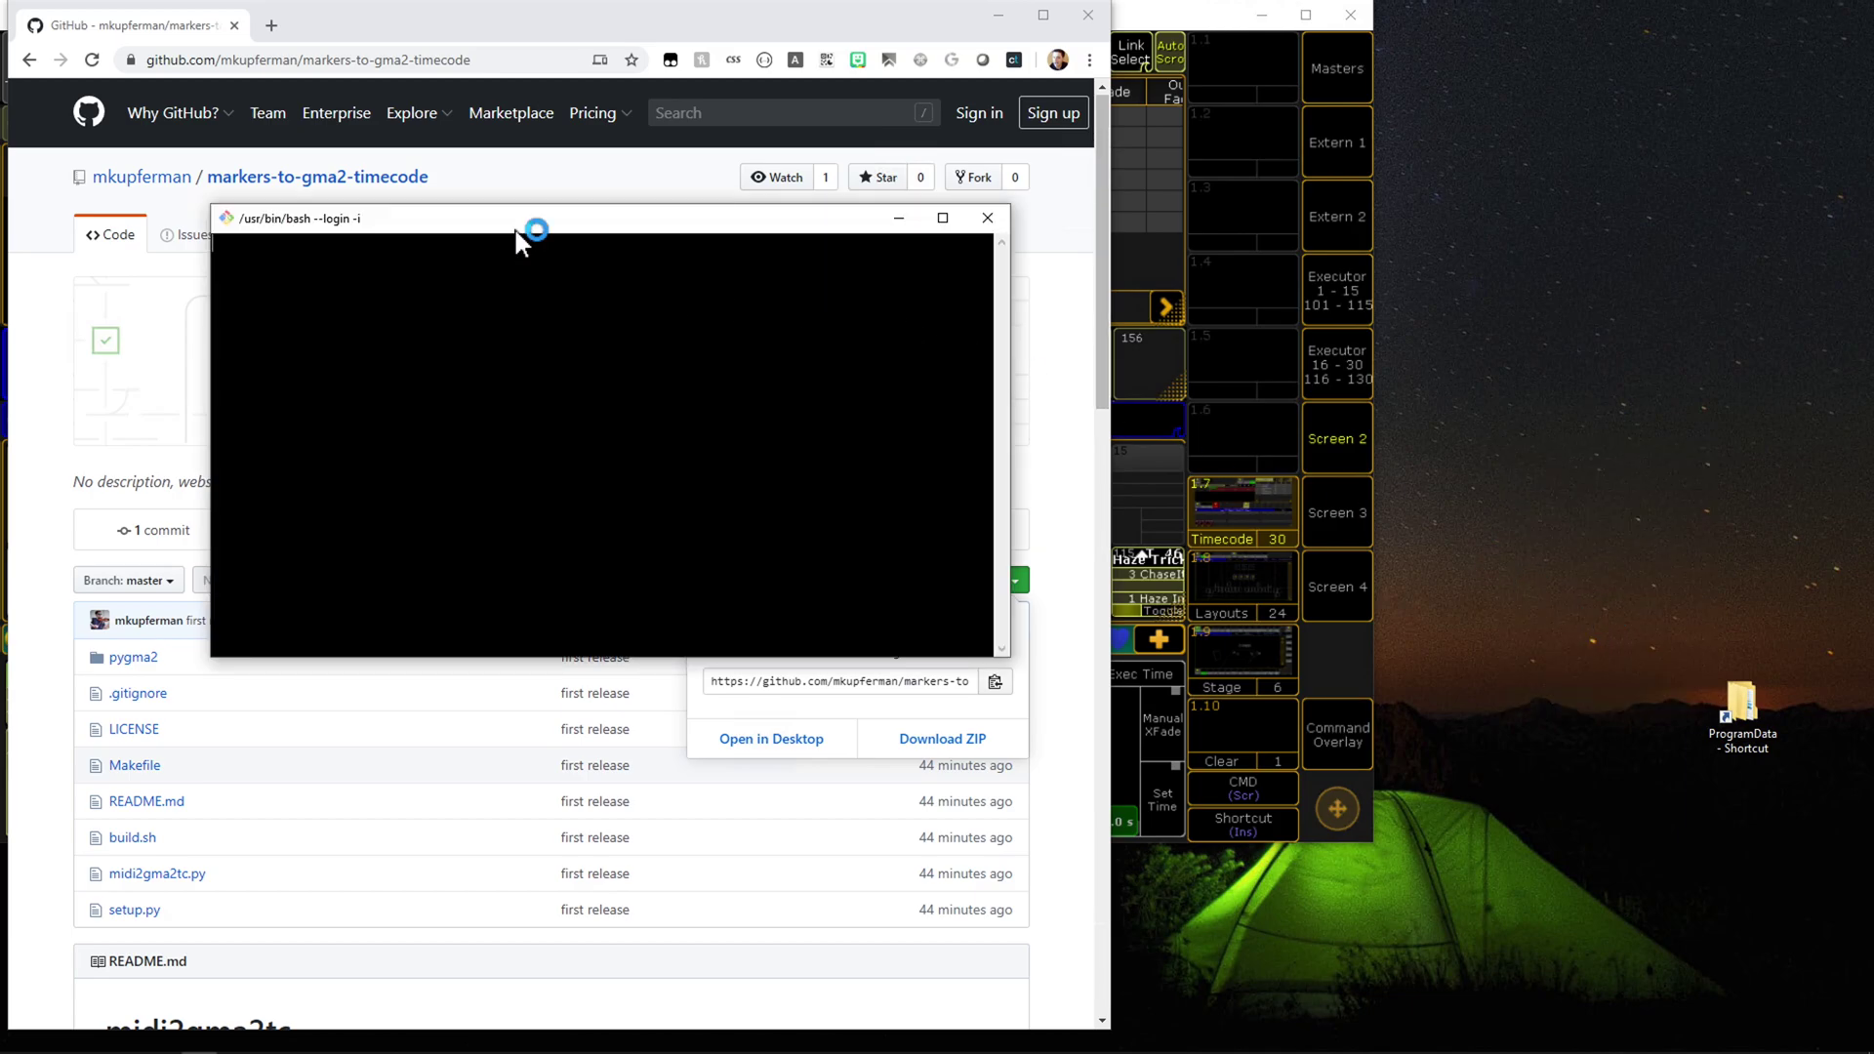
drag(514, 227, 1374, 394)
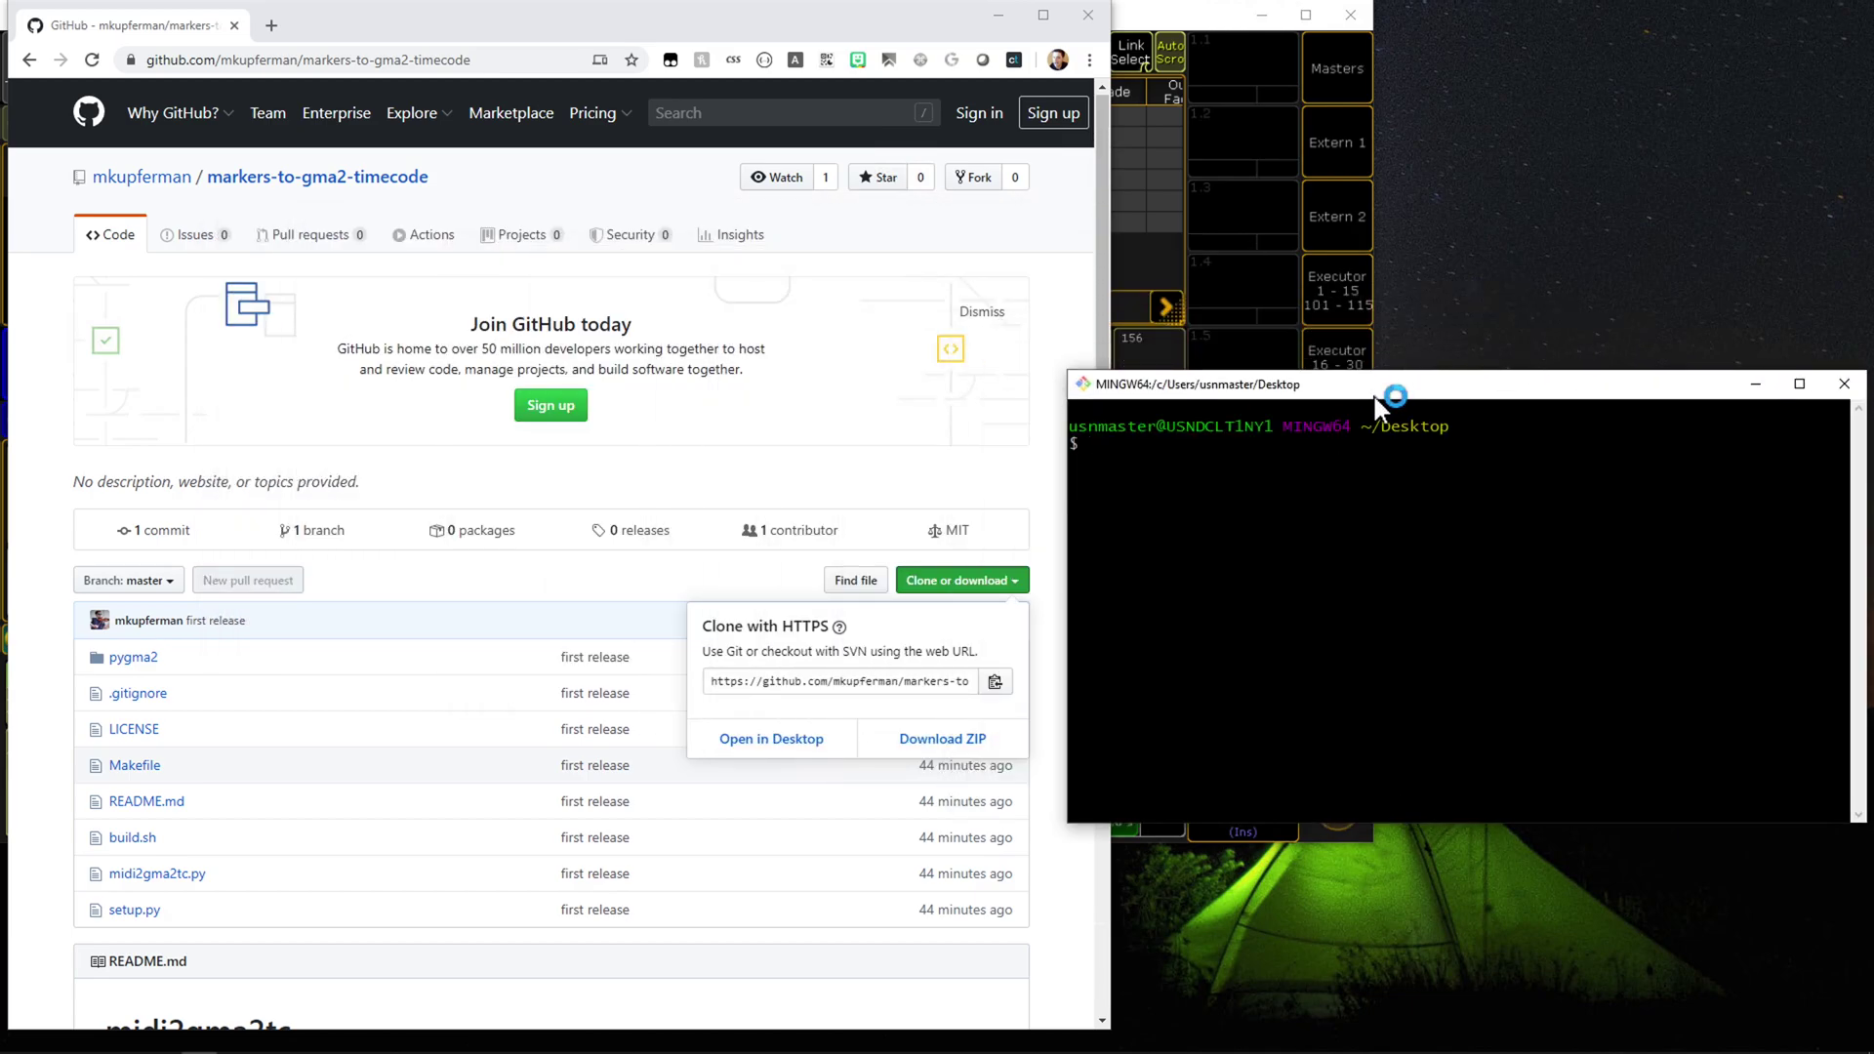
- Clone the markers-to-gma2-timecode repository from its HTTPS address with git clone and change into the markers-to-gma2-timecode folder
text(git clone)
right_click(1306, 491)
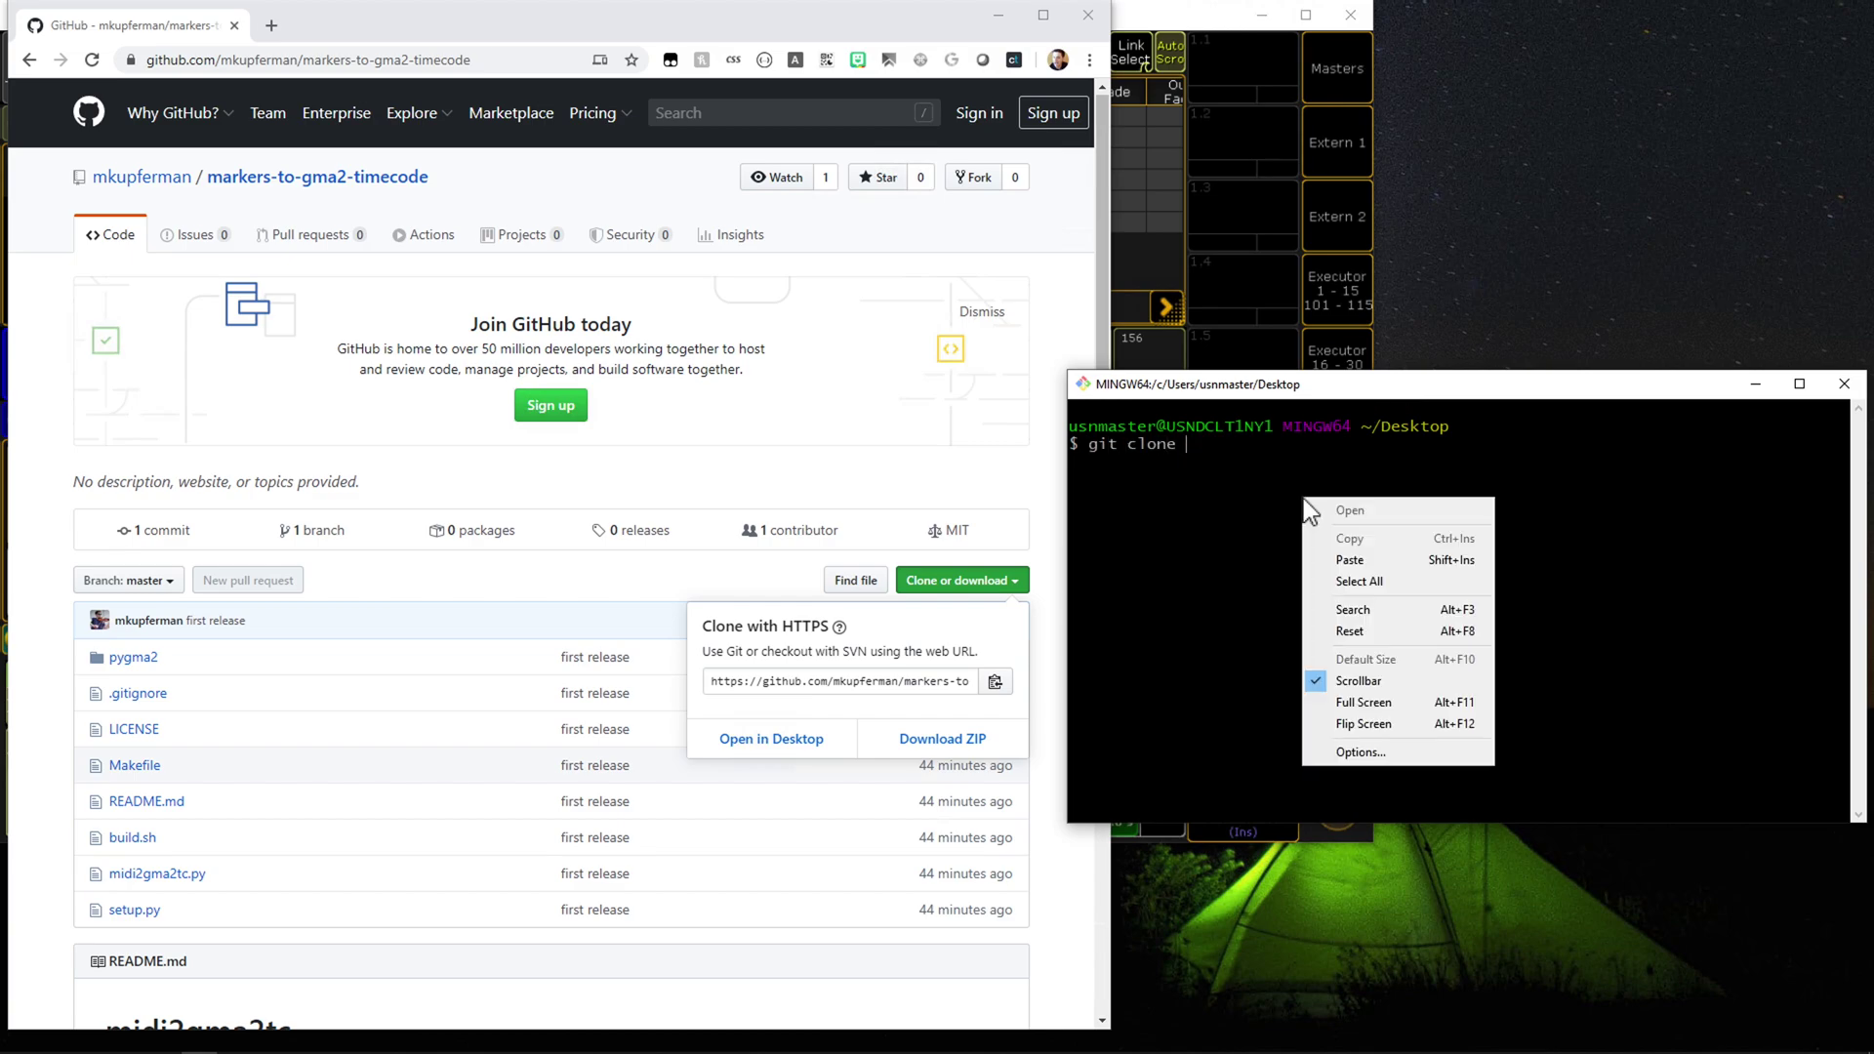
click(1348, 562)
key(Return)
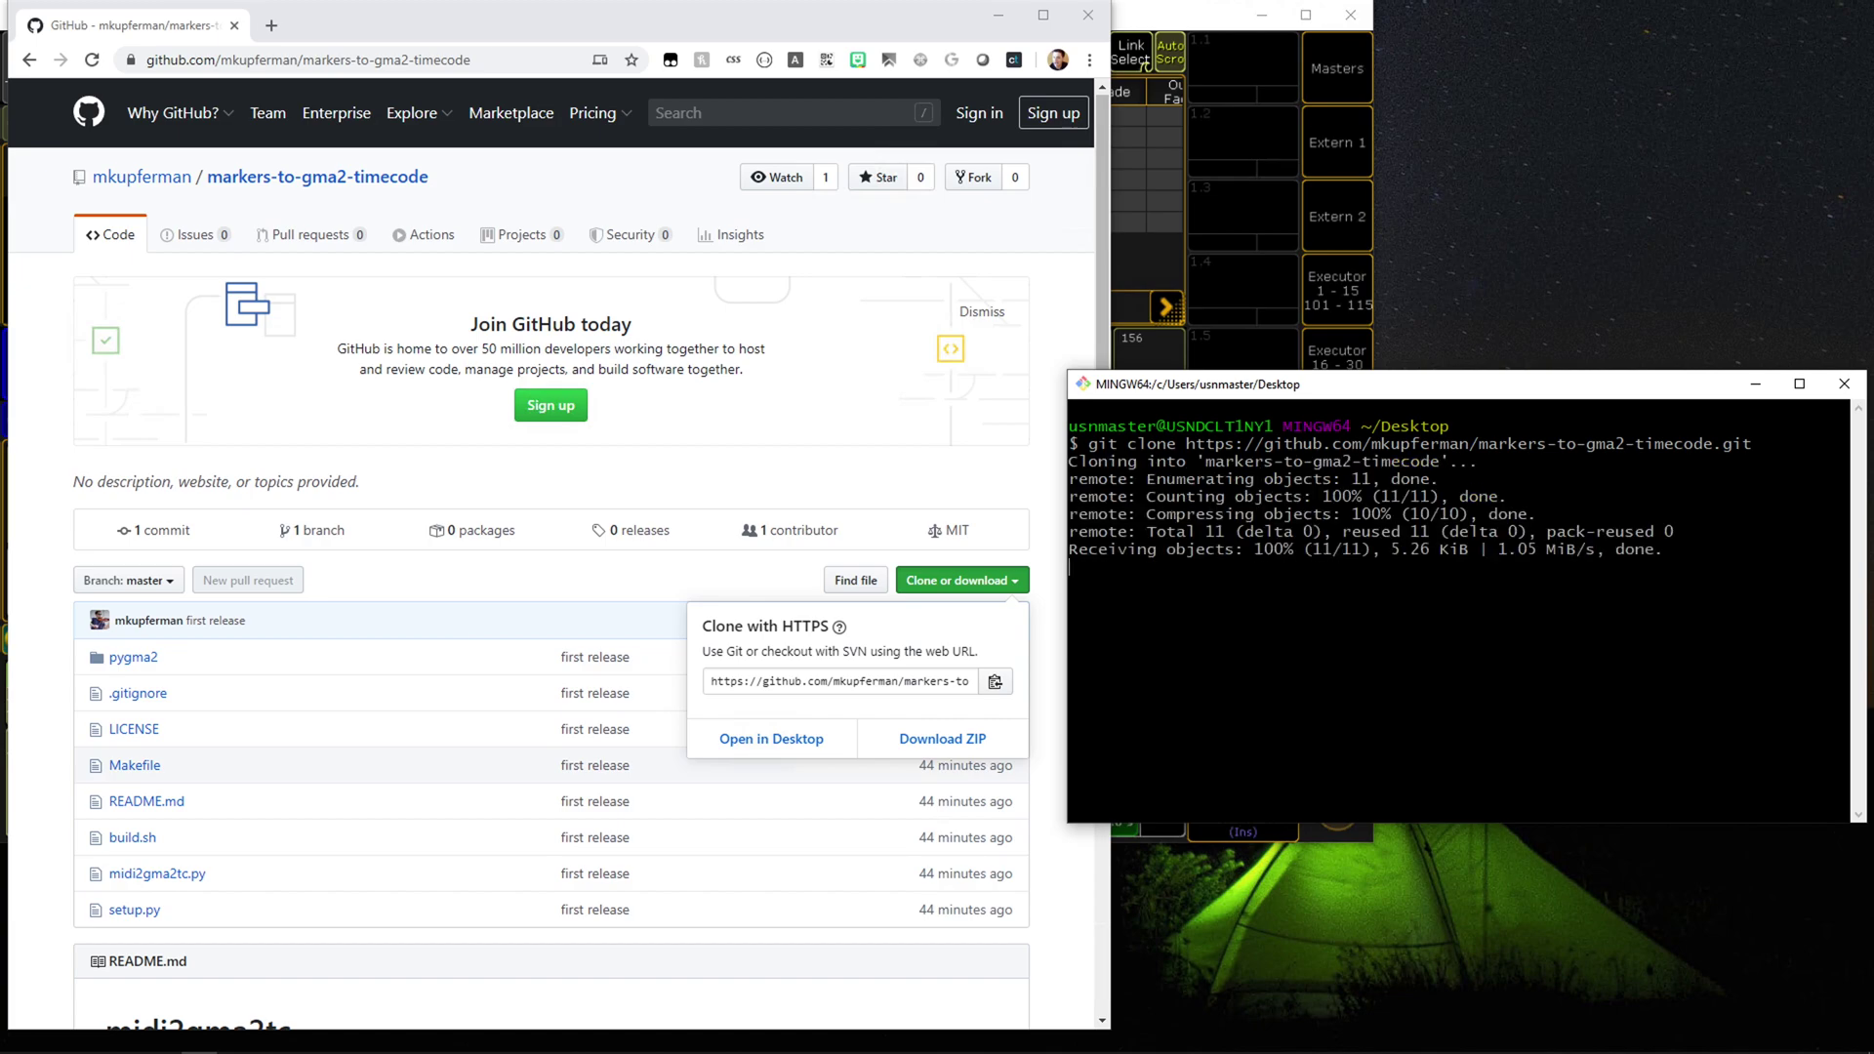
text(cd markers-to-gma2-timecode/)
key(Return)
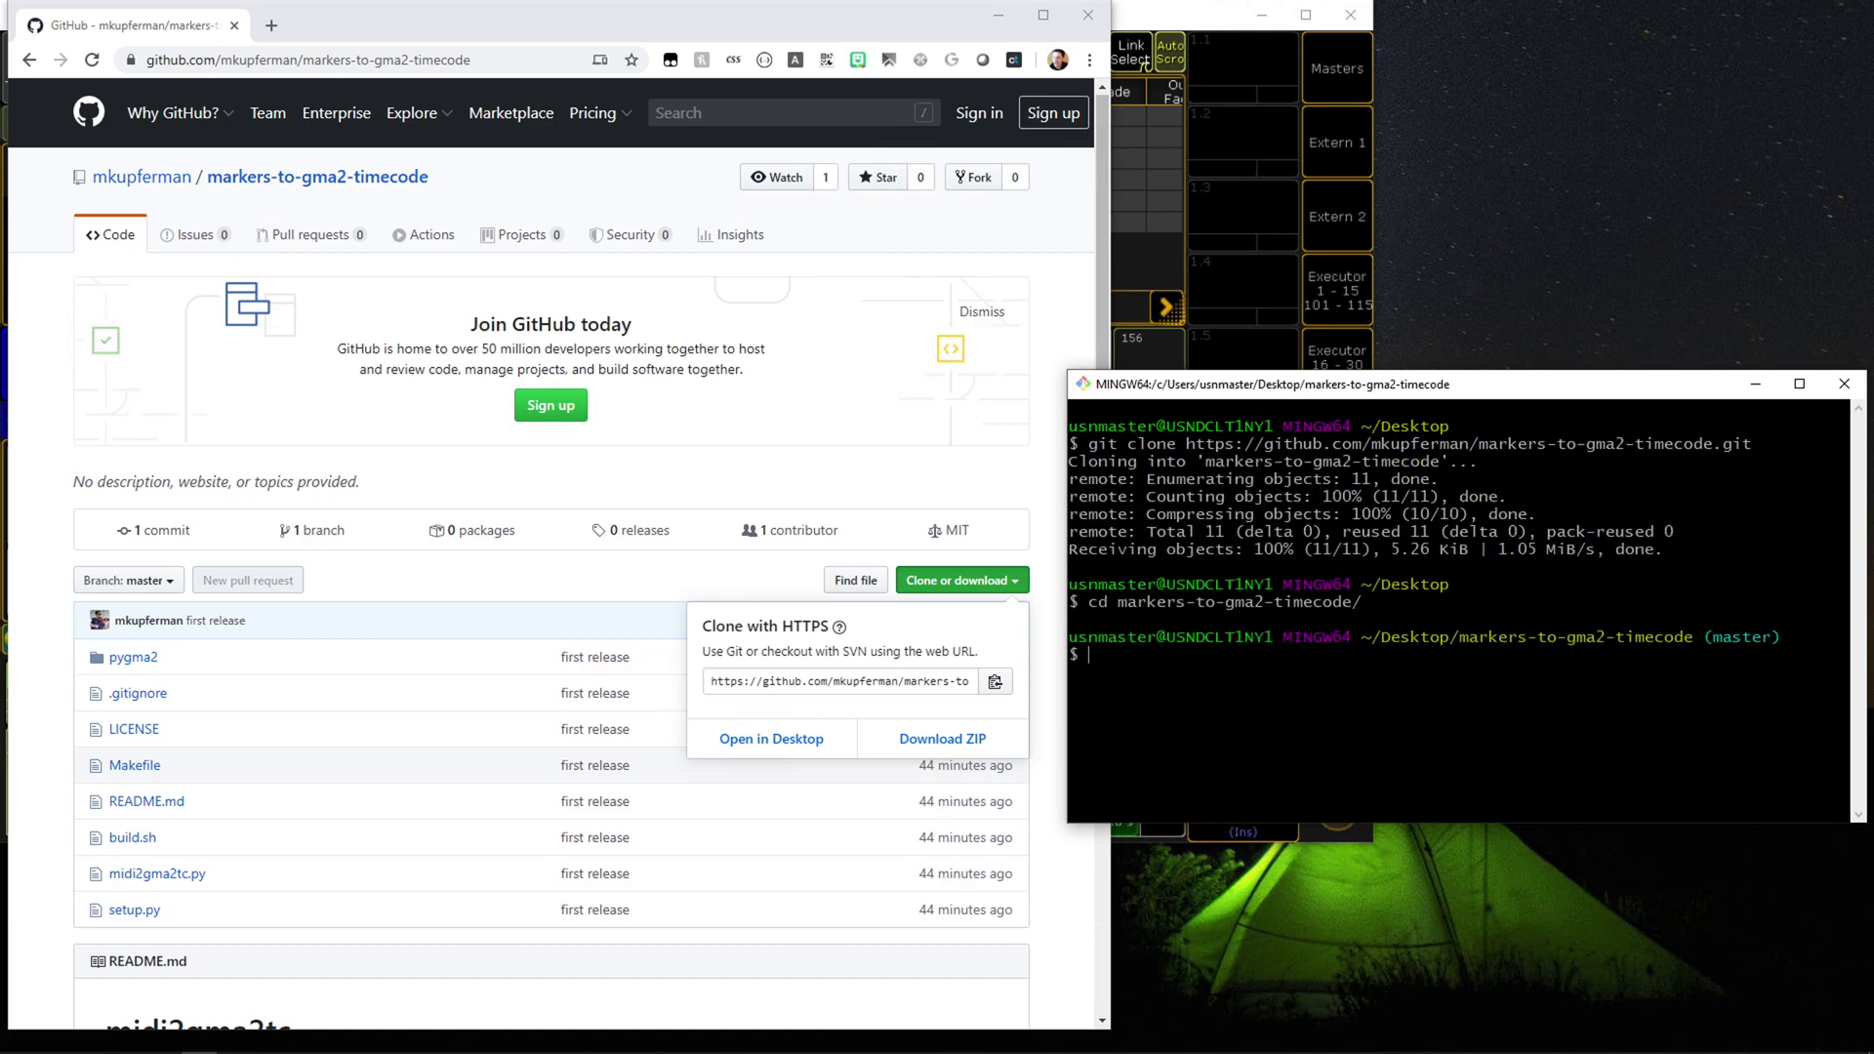
- Following the README's installation section, run ./build.sh and activate the environment with source venv/Scripts/activate
scroll(494, 659, down, 2)
scroll(495, 657, down, 4)
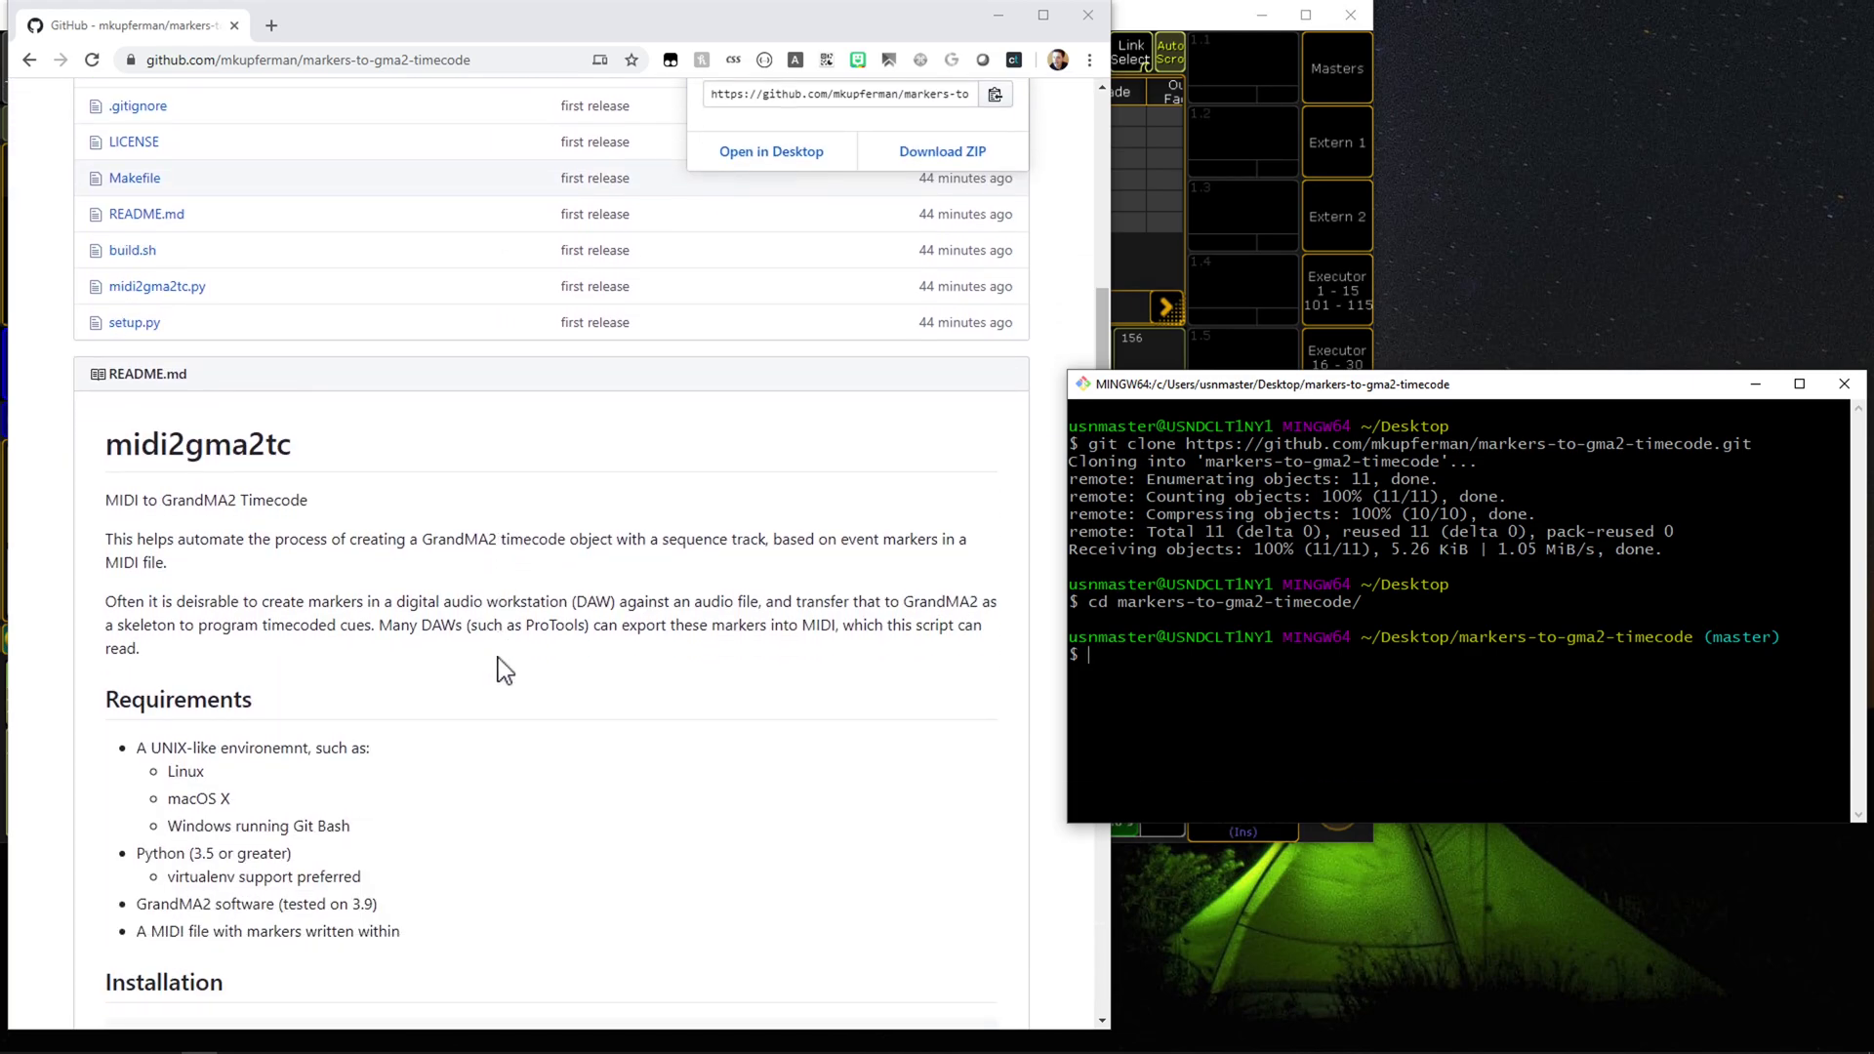
scroll(497, 658, down, 2)
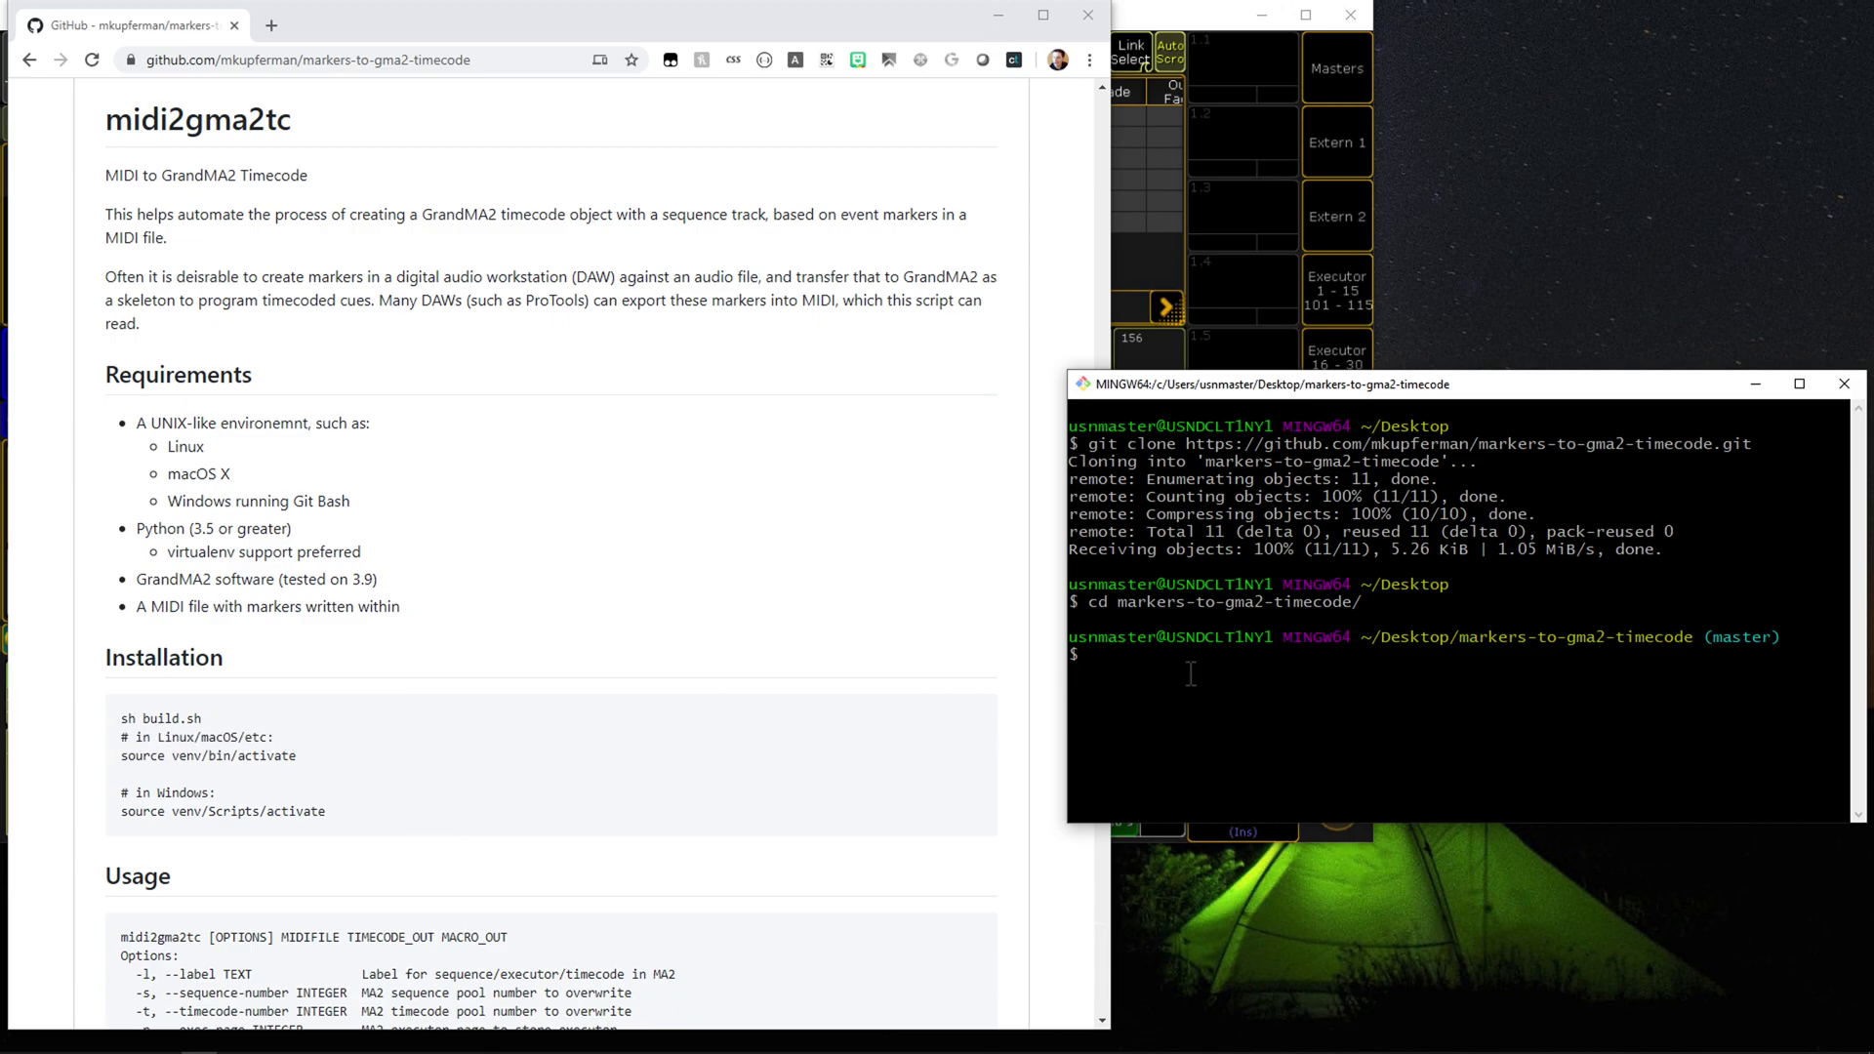
text(./build.sh)
key(Return)
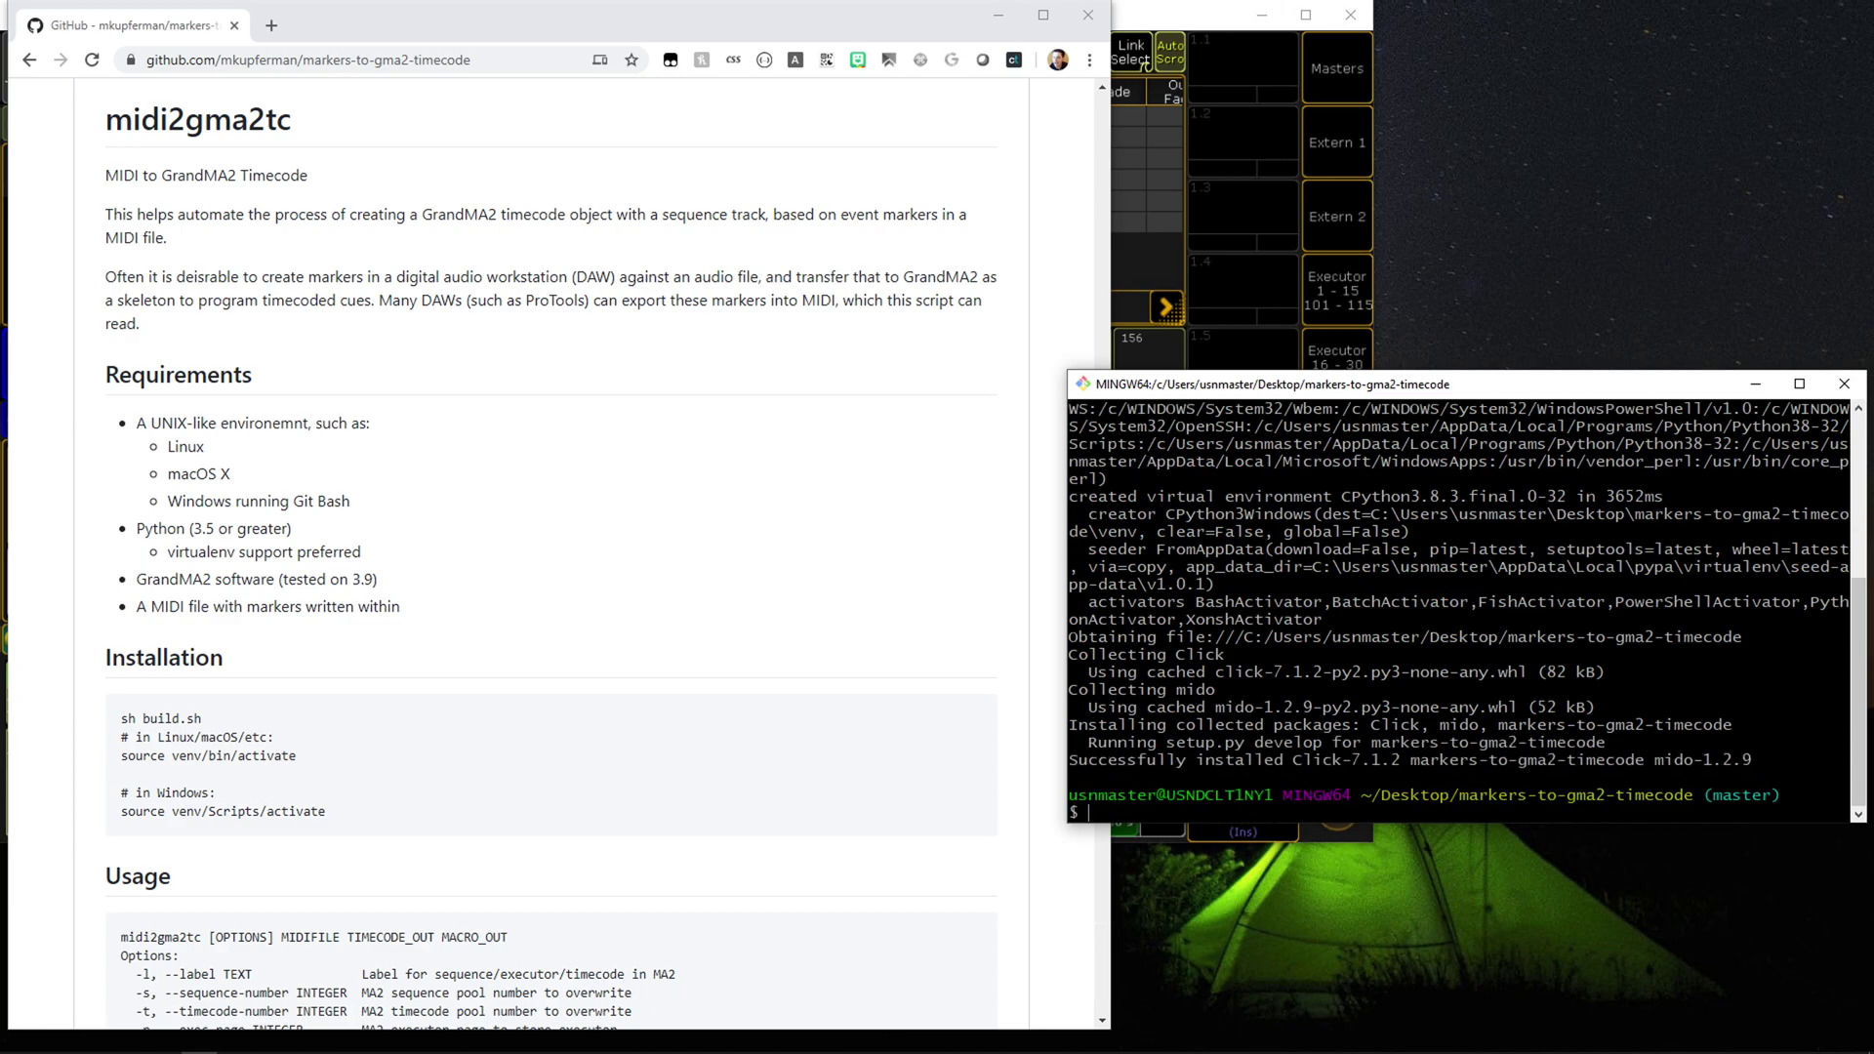
text(source venv/Scripts/activate)
key(Return)
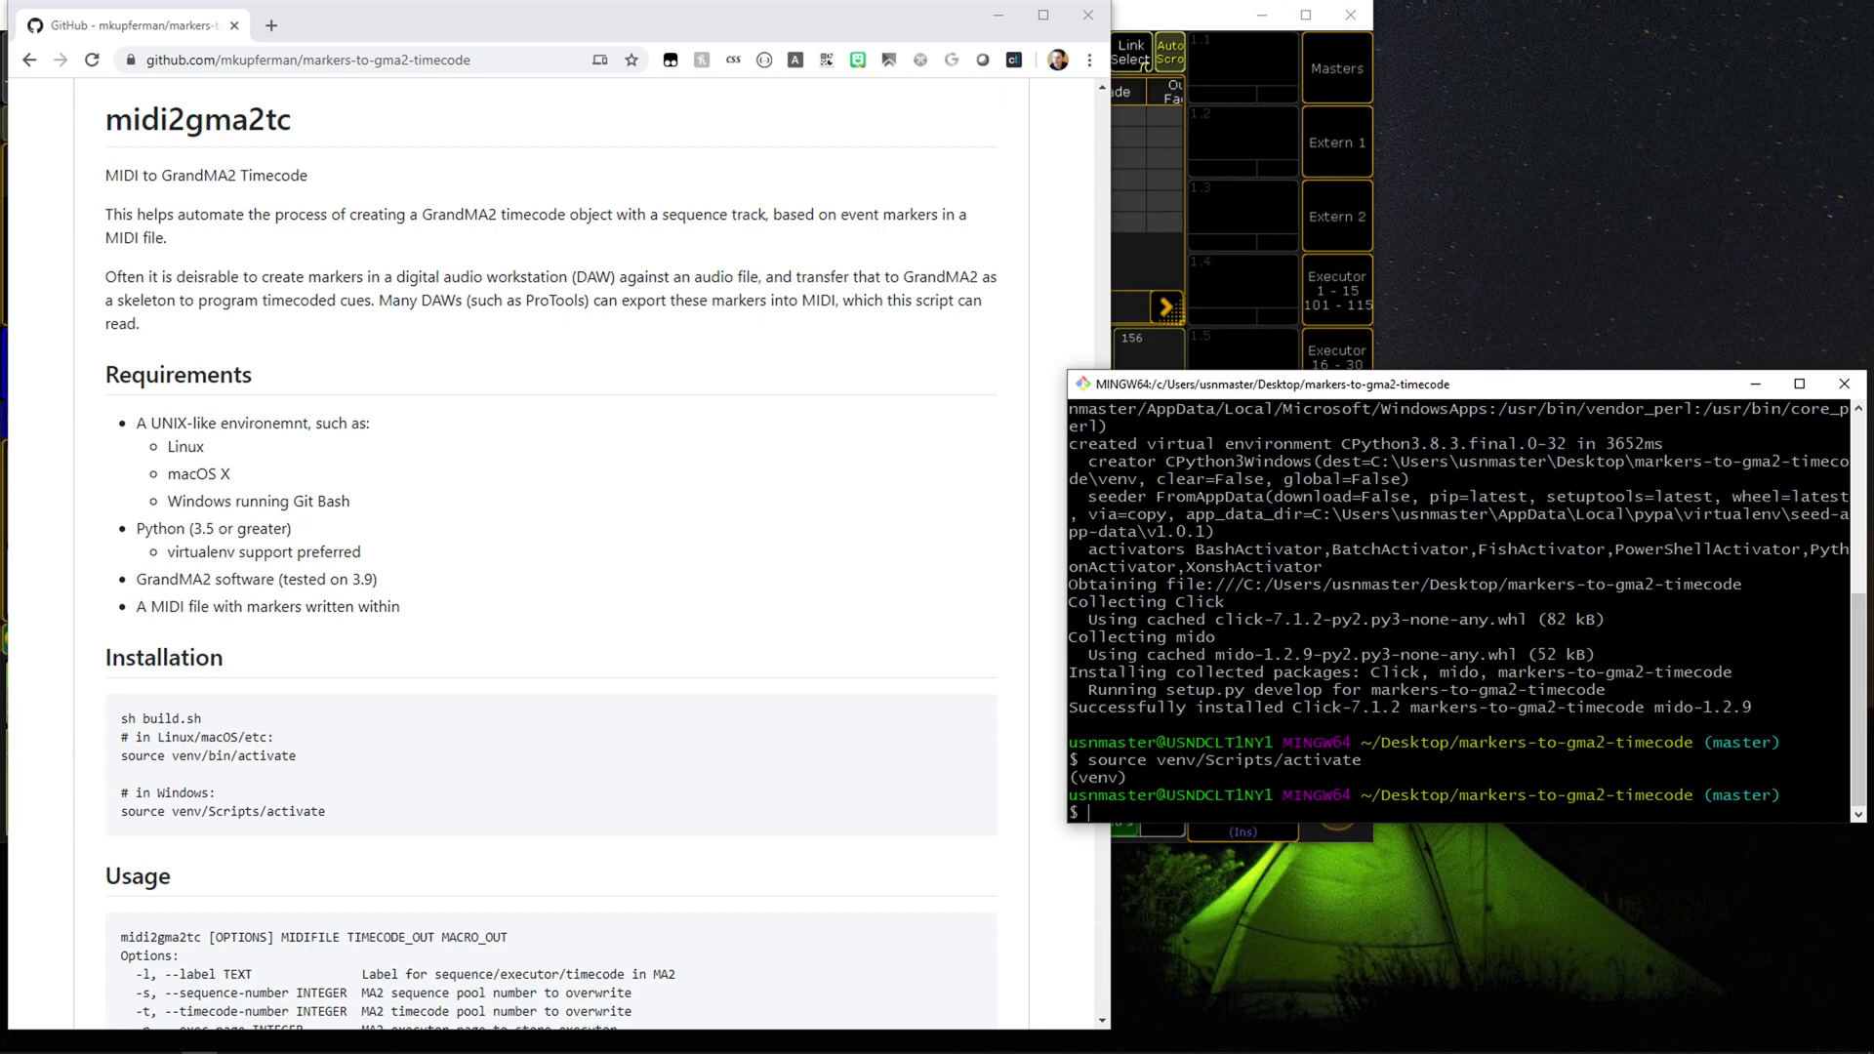
- Switch to the grandMA2 Screen 2 window and make Pages 2 the active executor page
click(1132, 25)
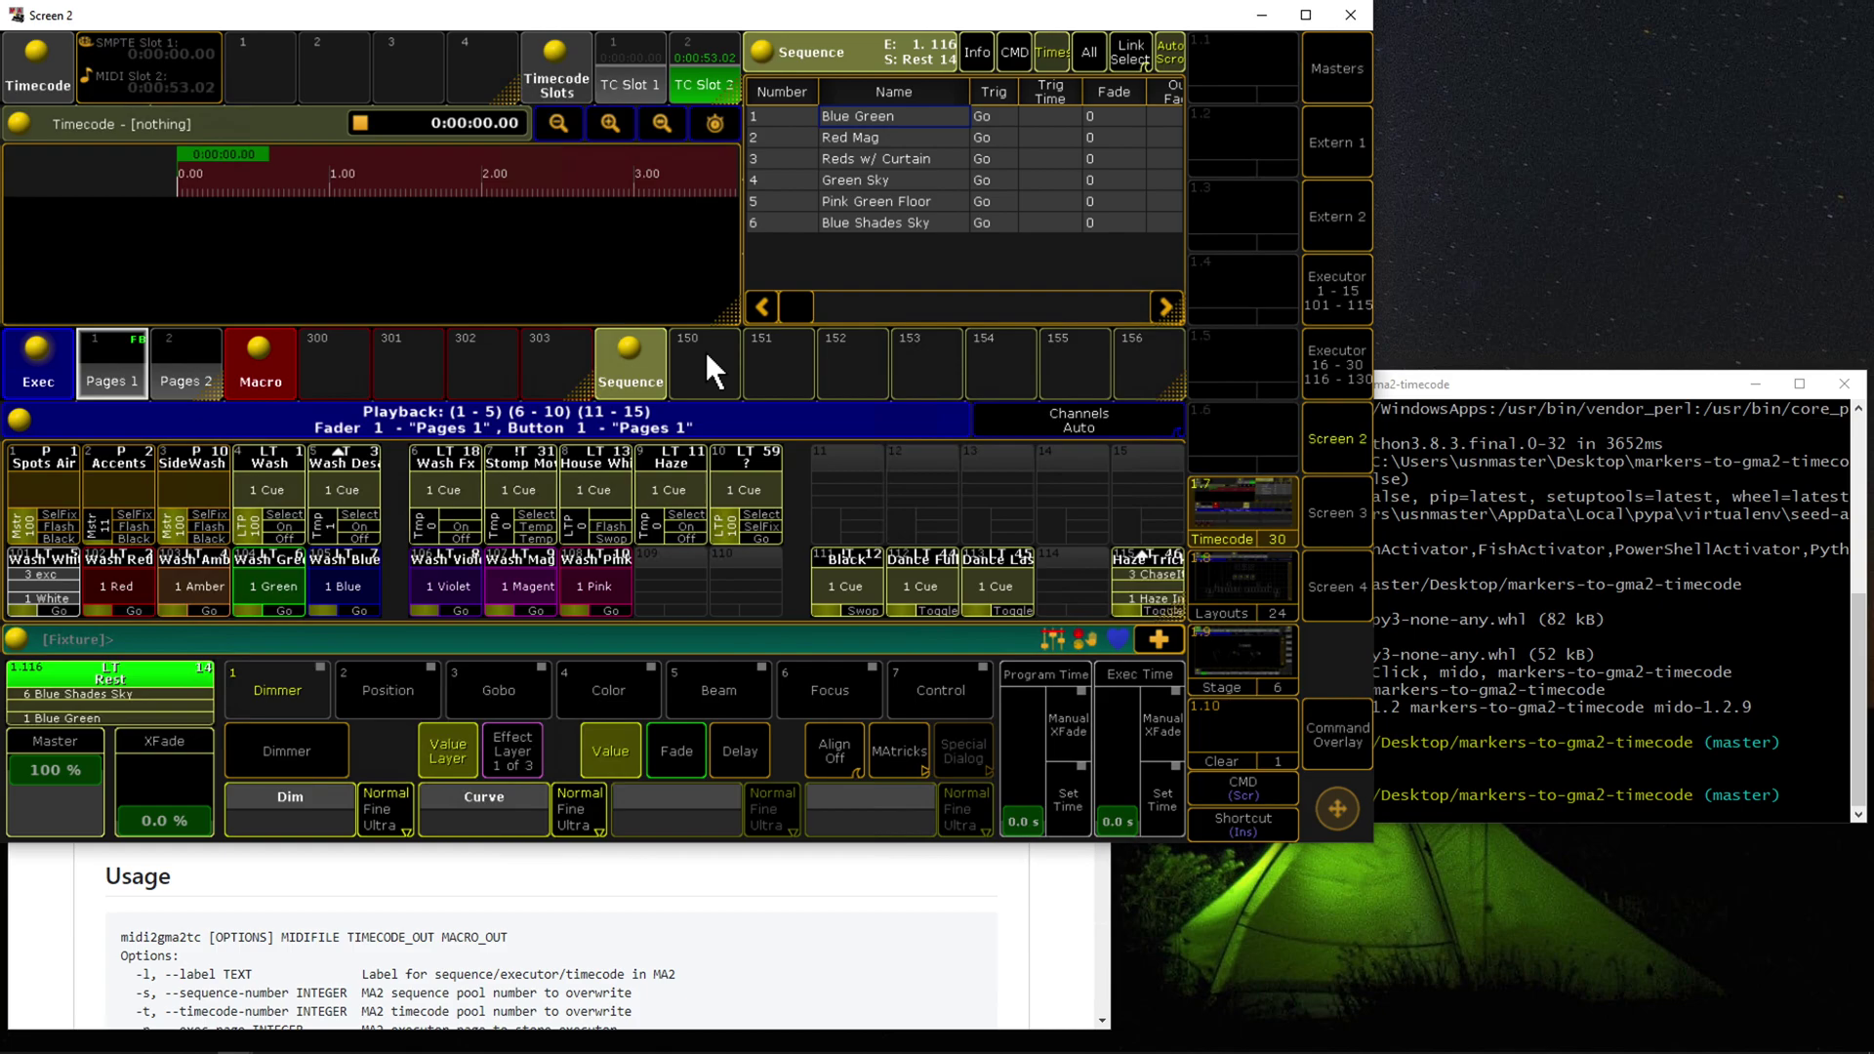
click(191, 357)
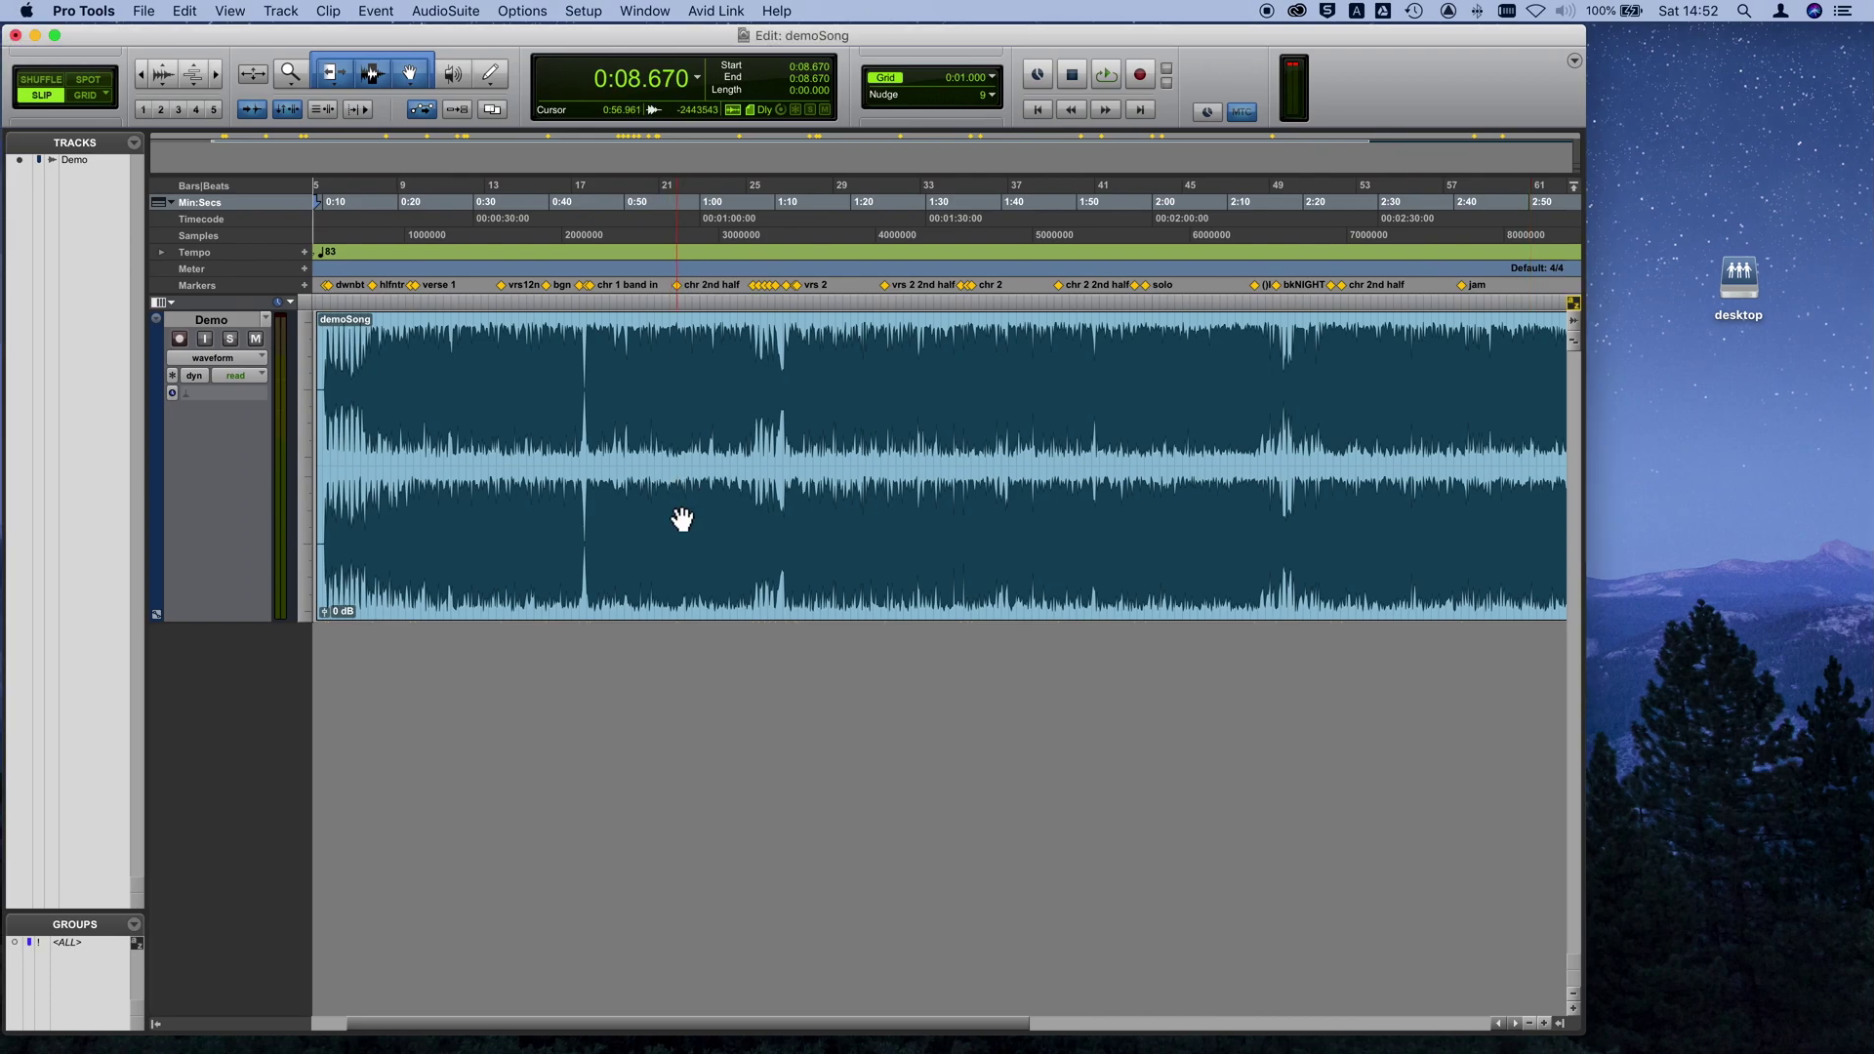
- Review the markers along the demoSong timeline, then create one new MIDI track and hide it
key(super+bracketright)
key(super+bracketright)
key(super+bracketright)
scroll(500, 322, left, 20)
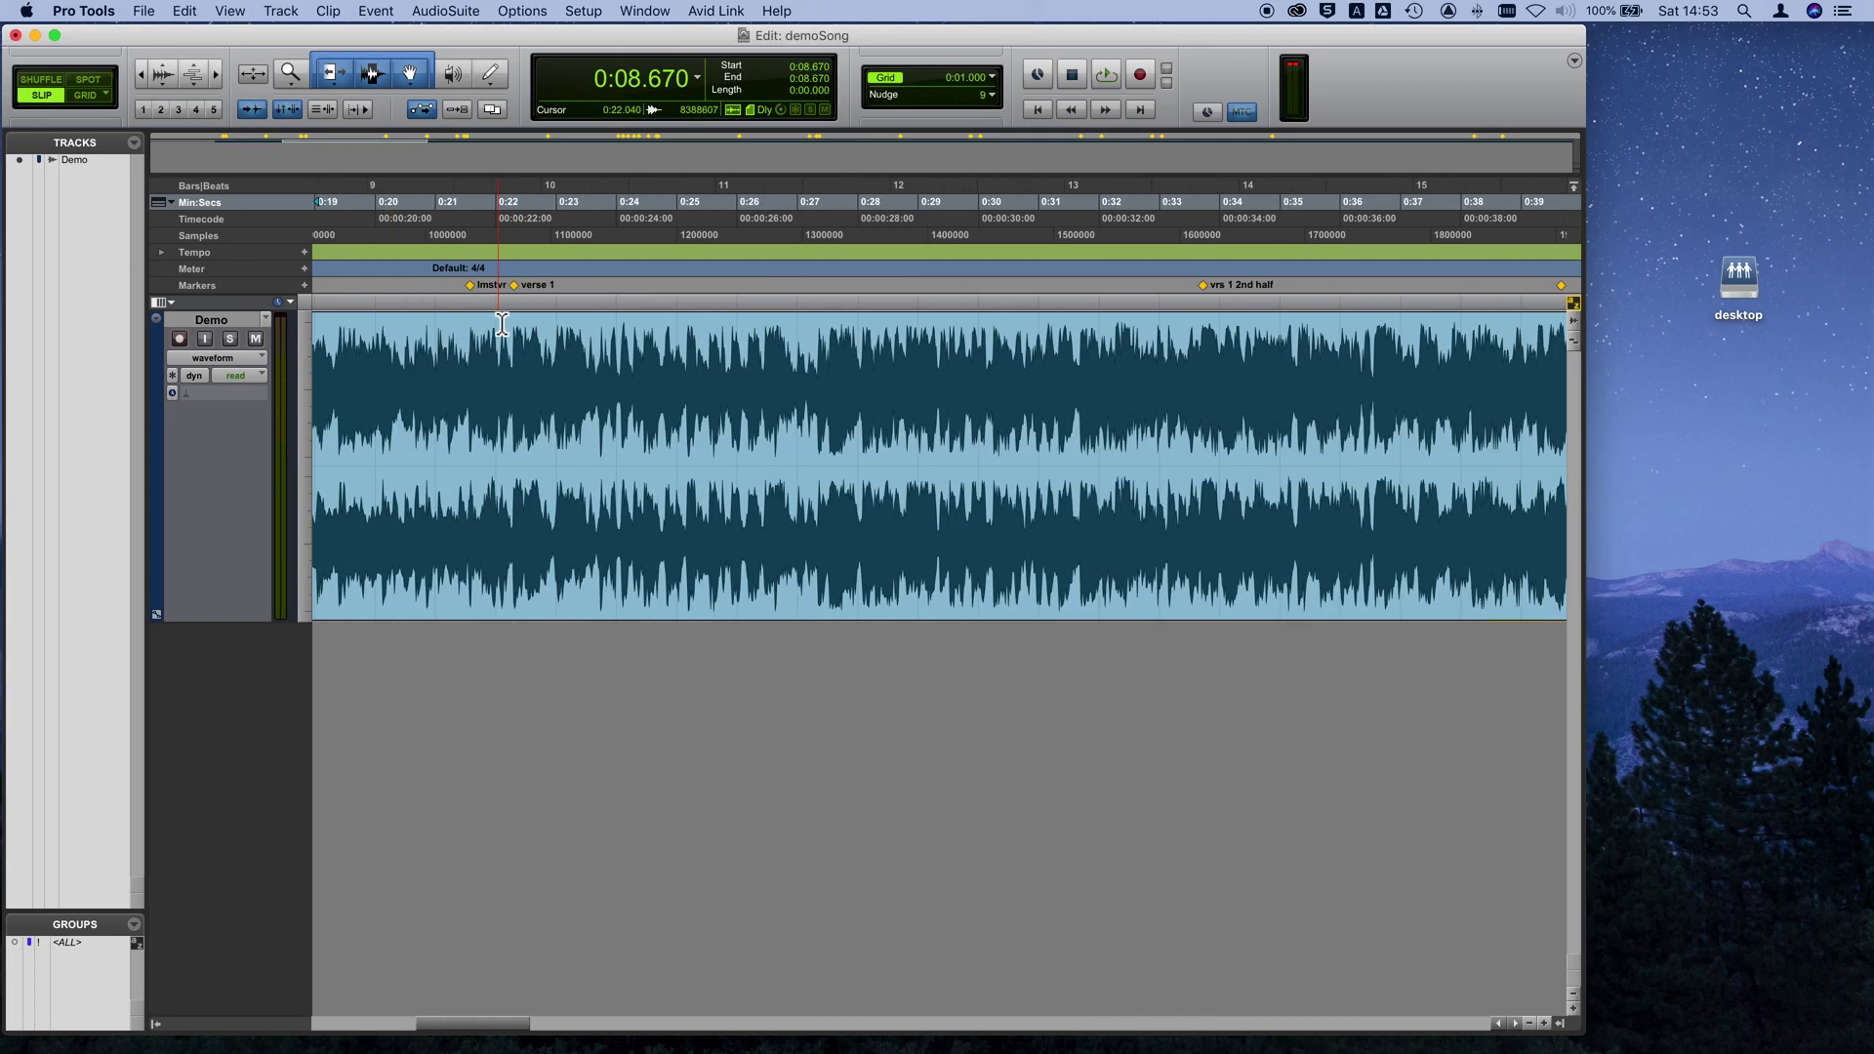
scroll(502, 323, right, 3)
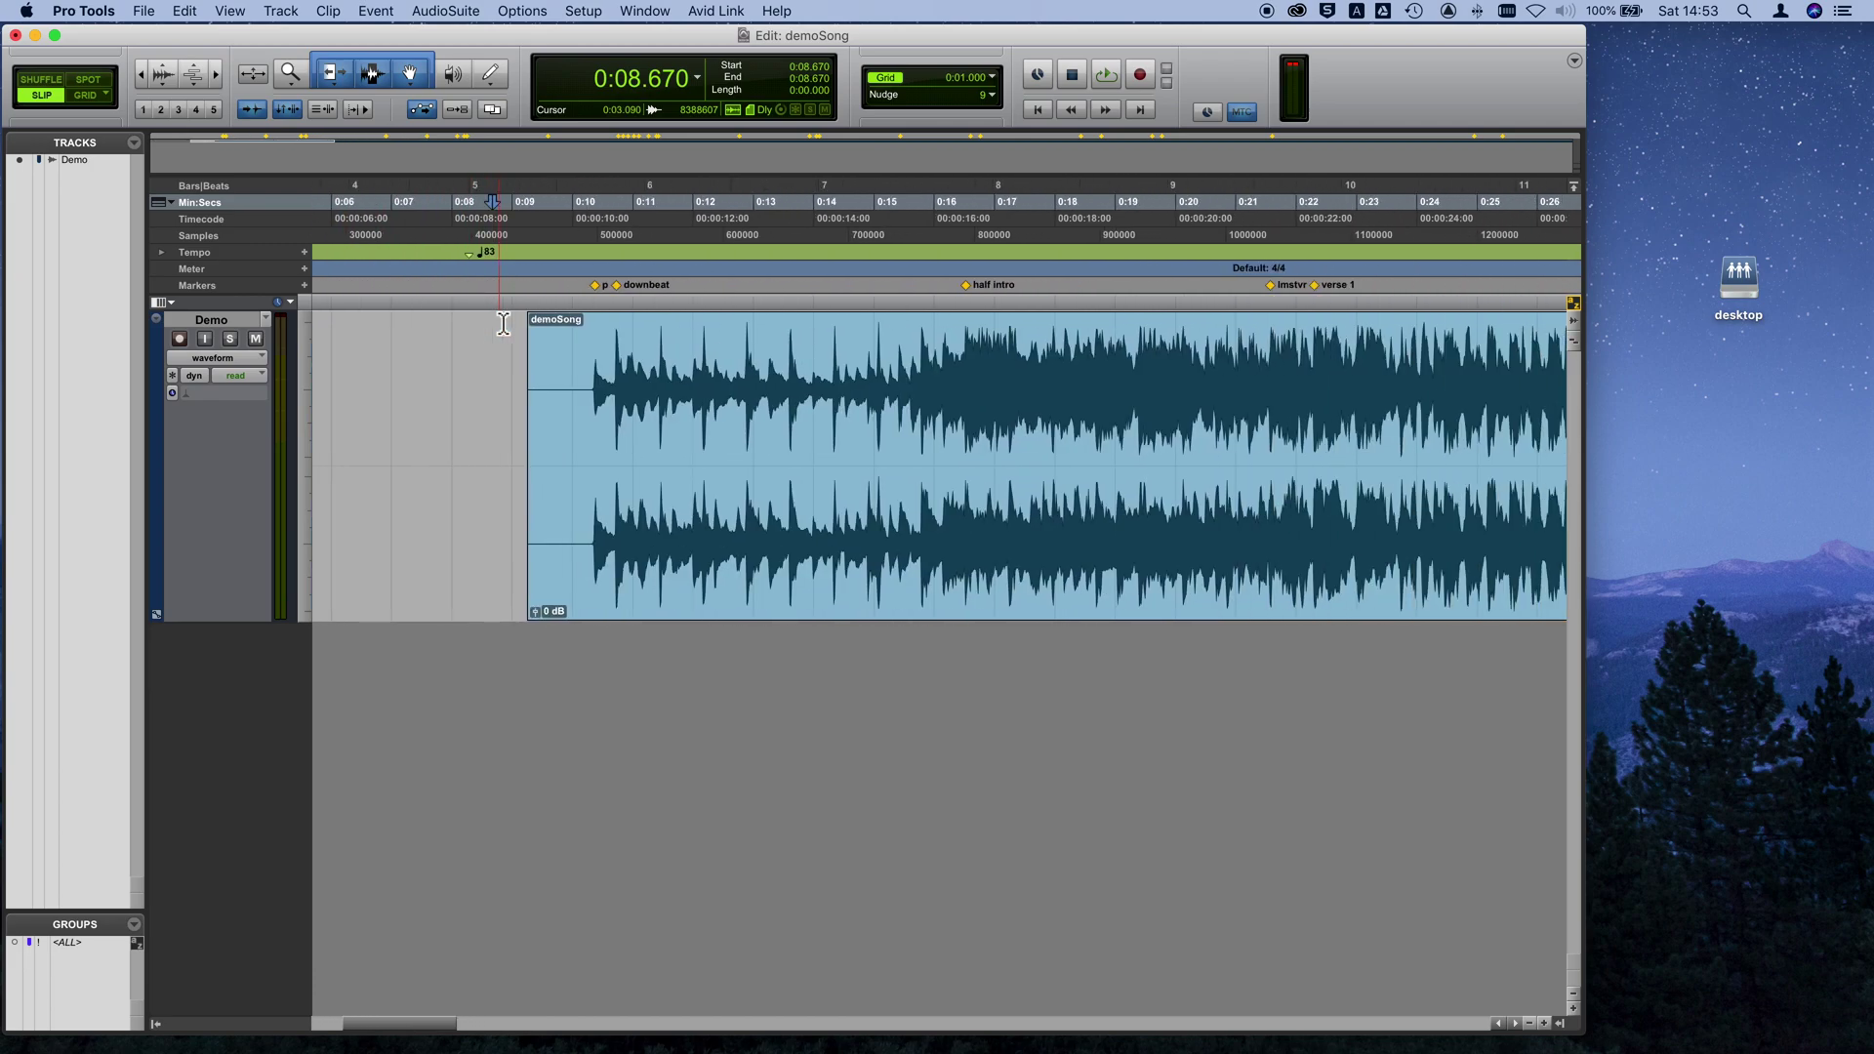
key(alt+a)
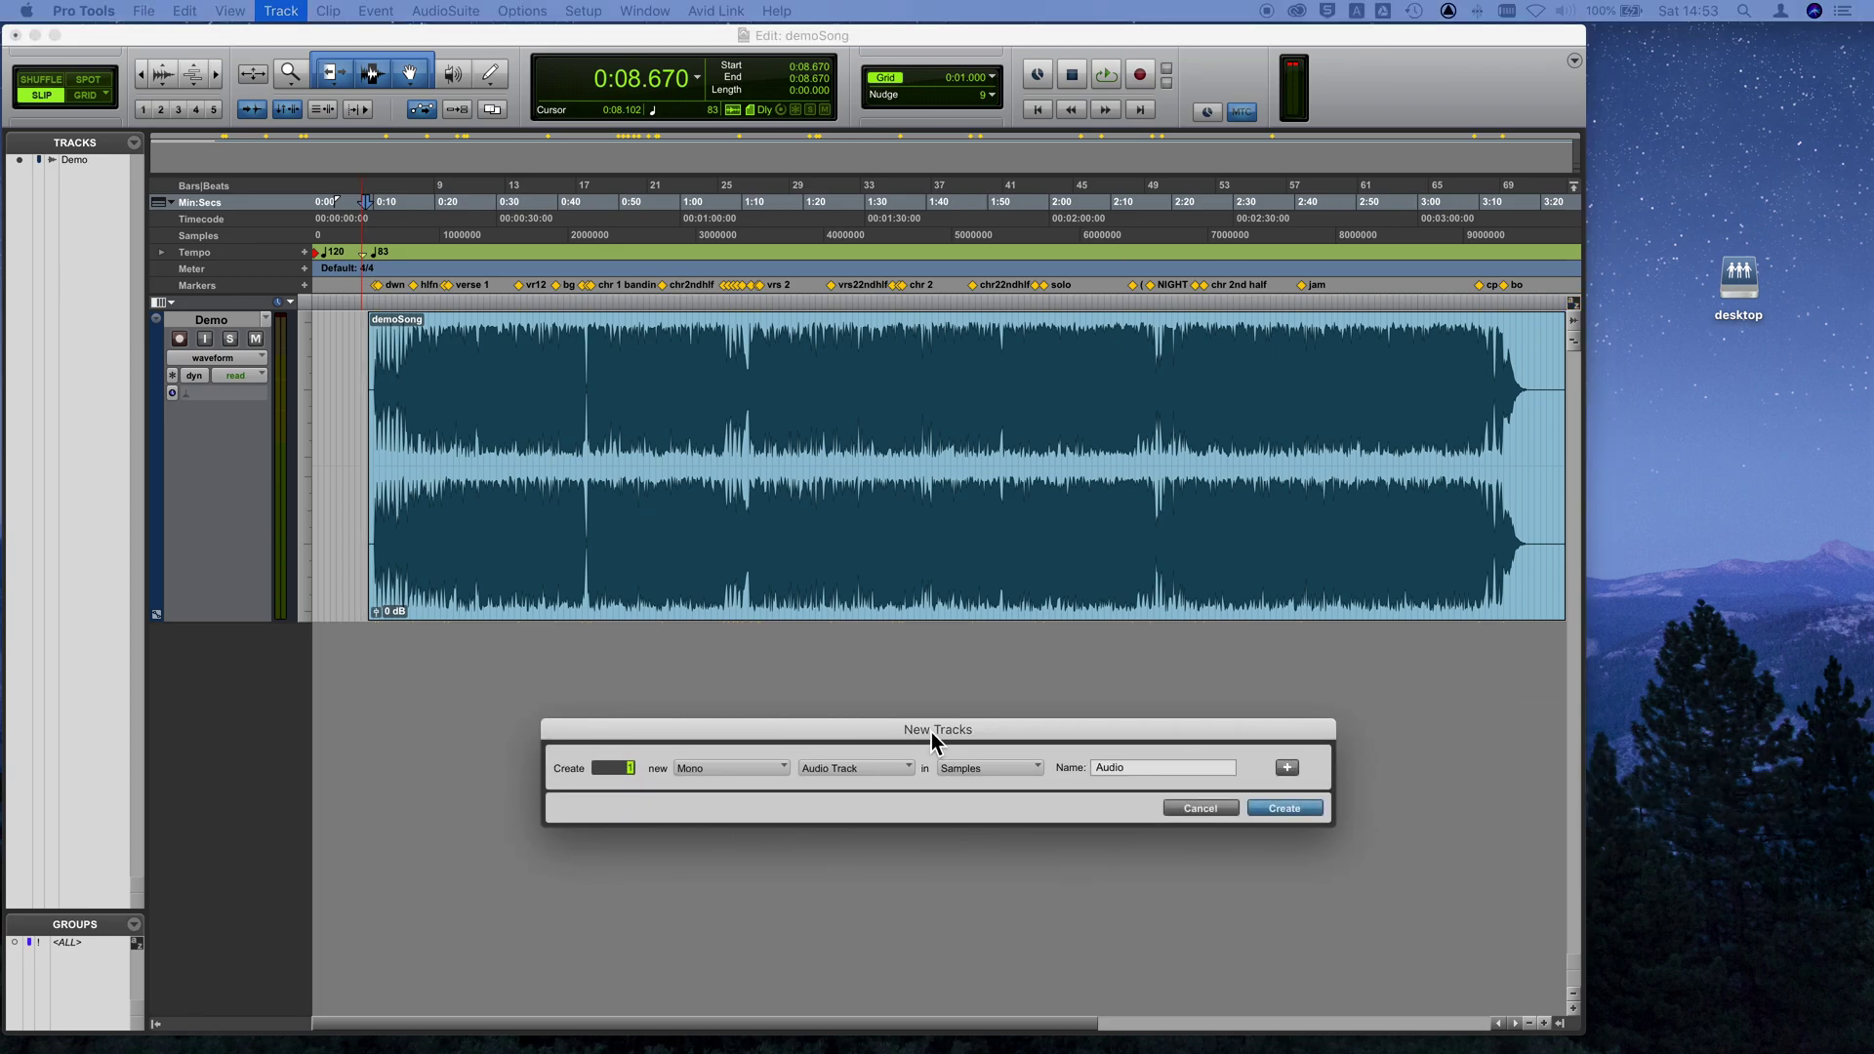
click(857, 771)
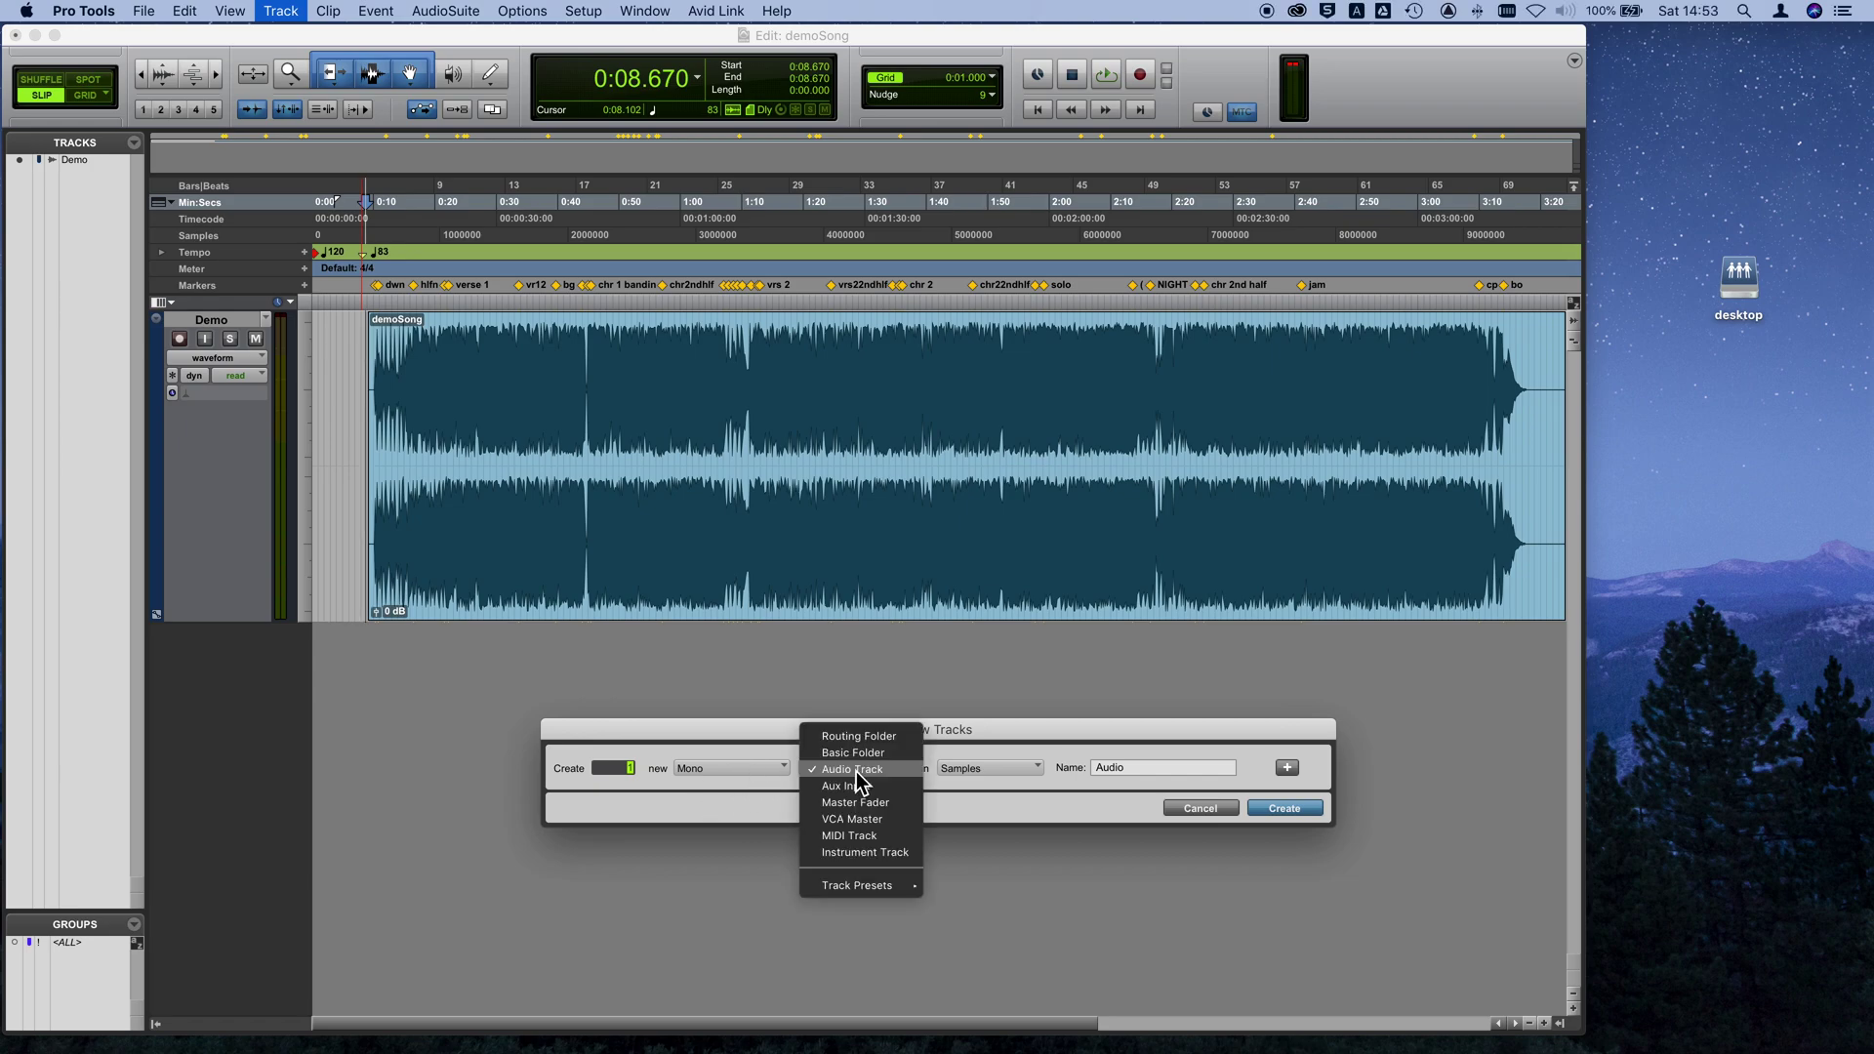
click(866, 836)
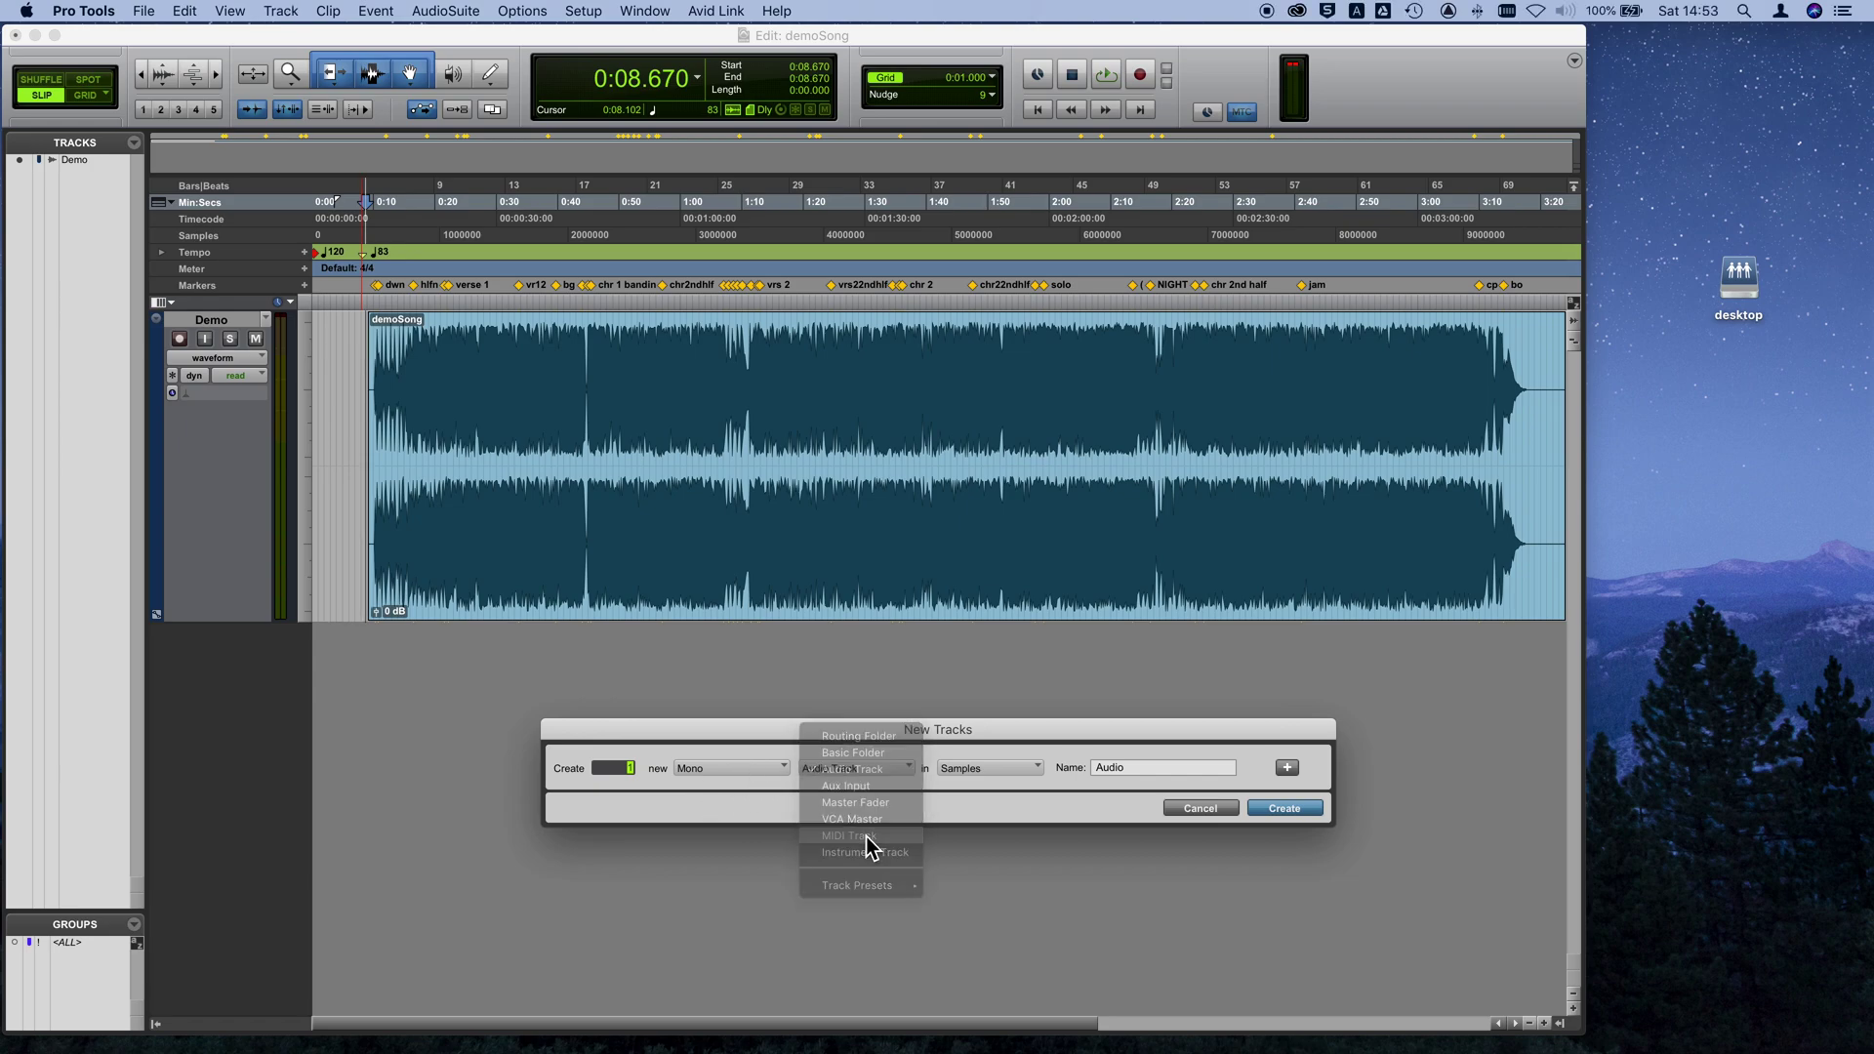
click(1300, 810)
right_click(235, 633)
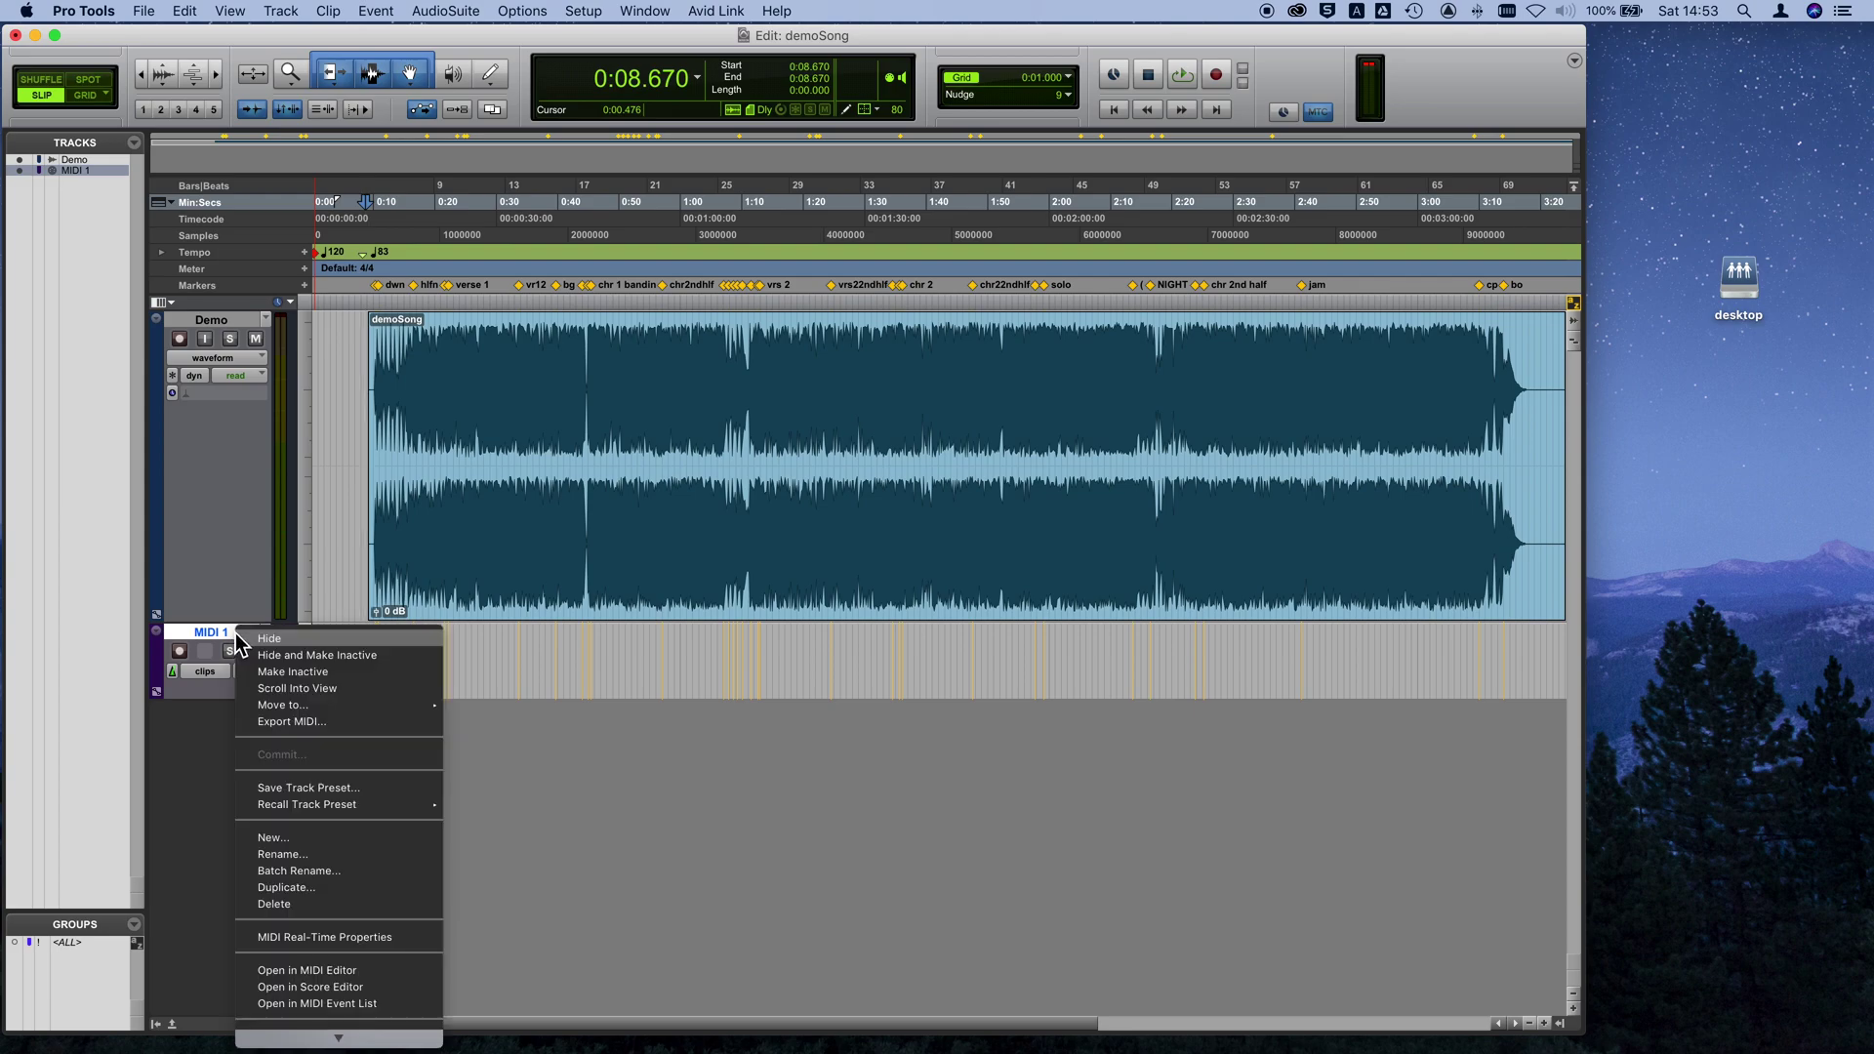
click(301, 640)
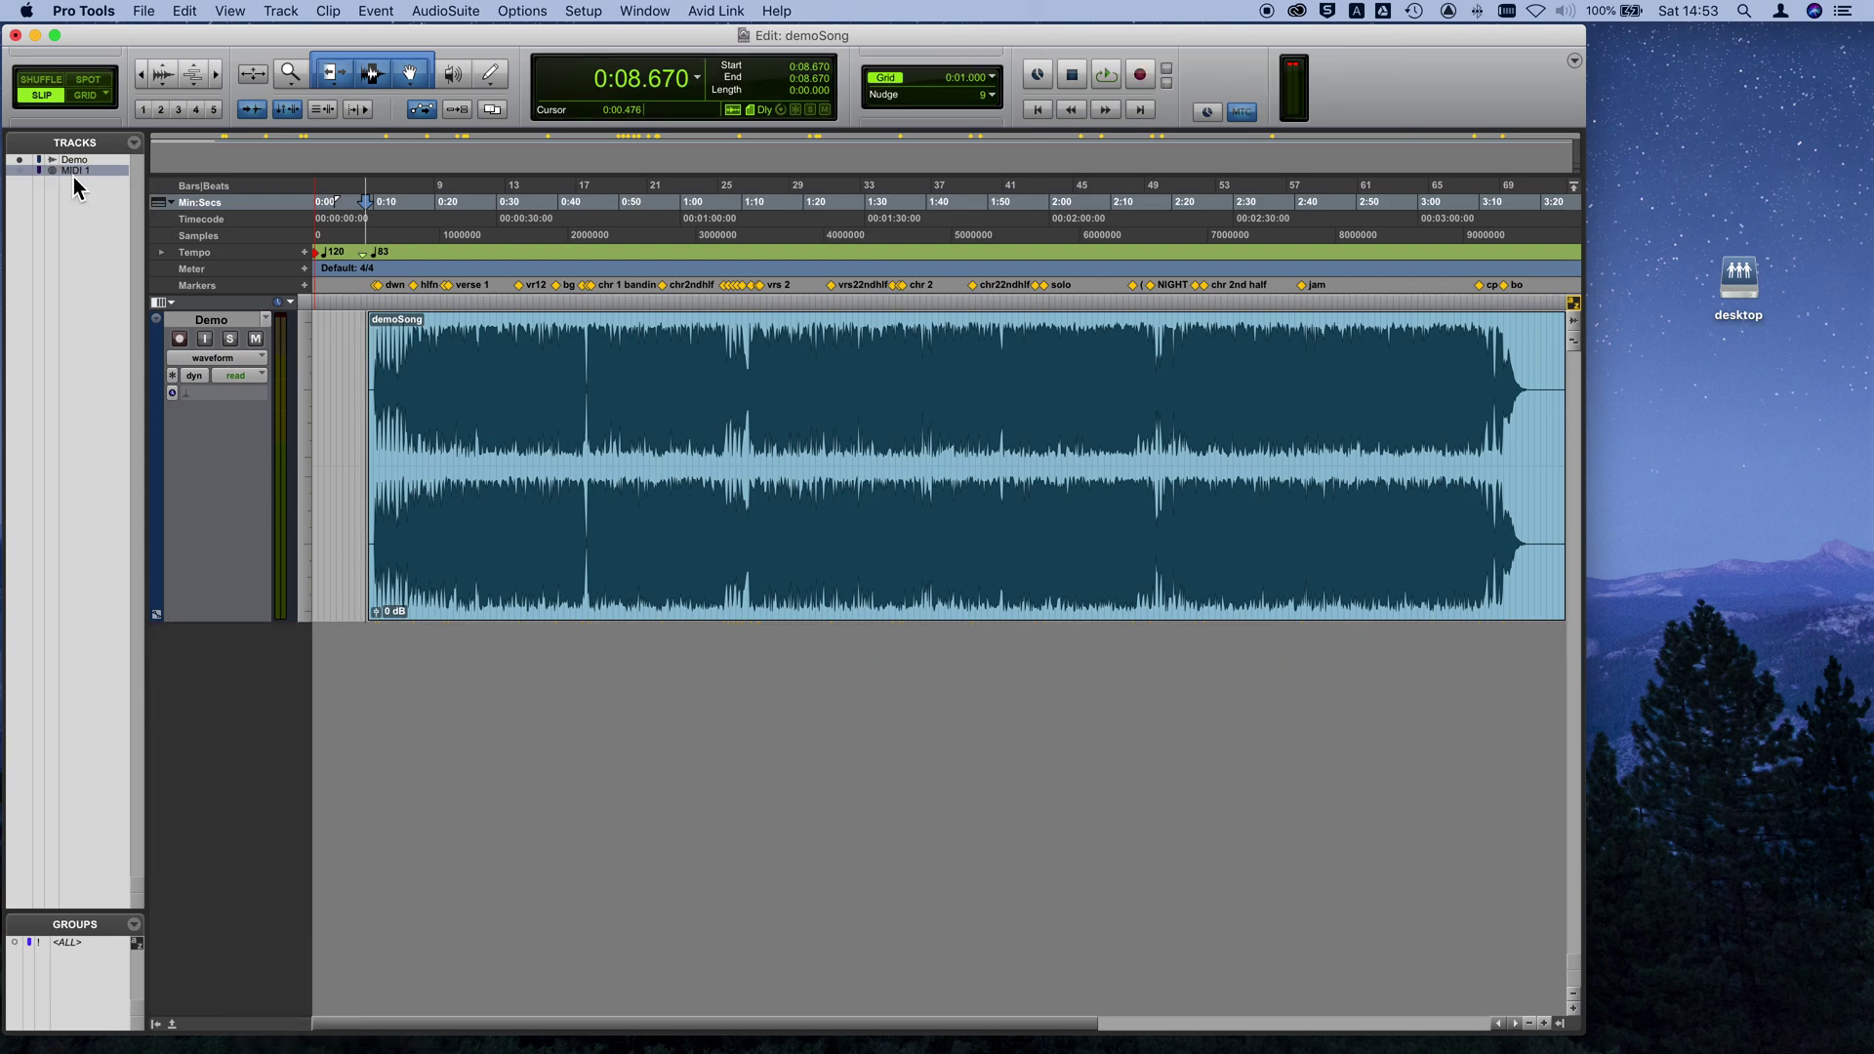
- Start a MIDI export of the session with format 1 (multitrack) and Session Start as the location reference
click(151, 11)
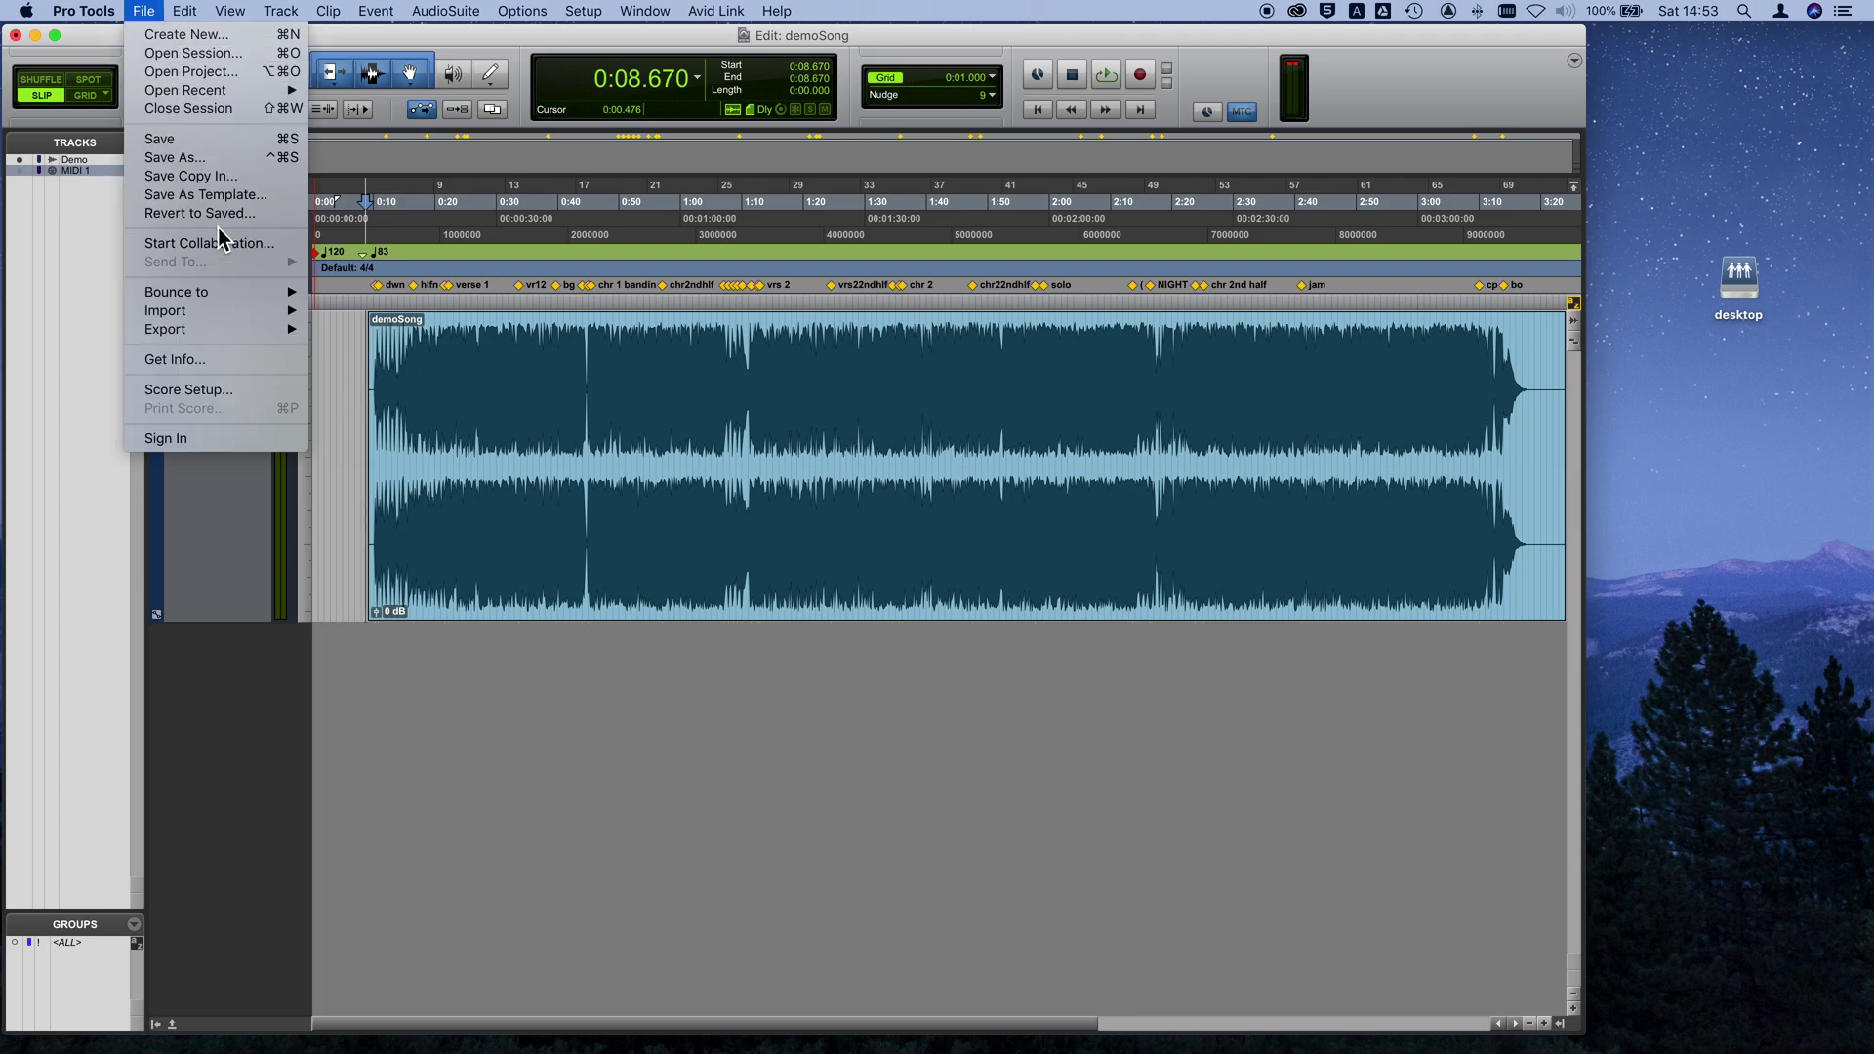
mouse_move(230, 334)
click(356, 369)
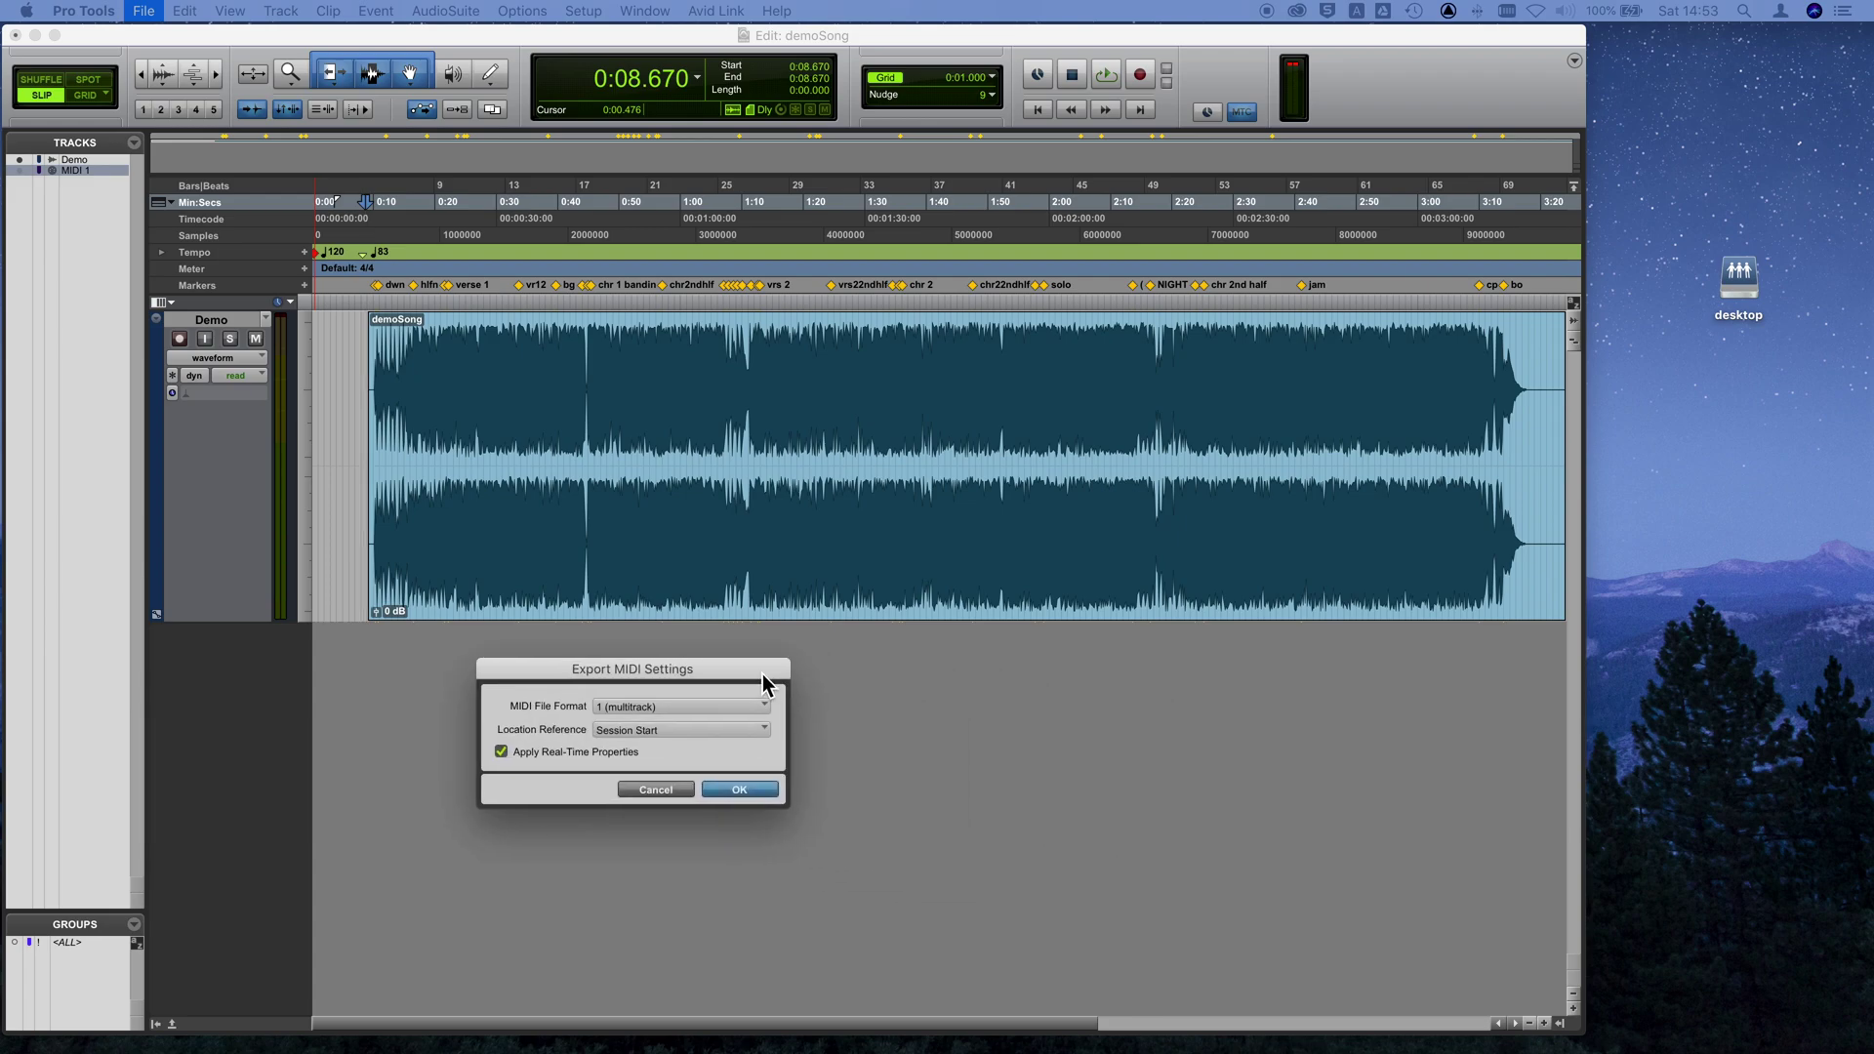
click(652, 708)
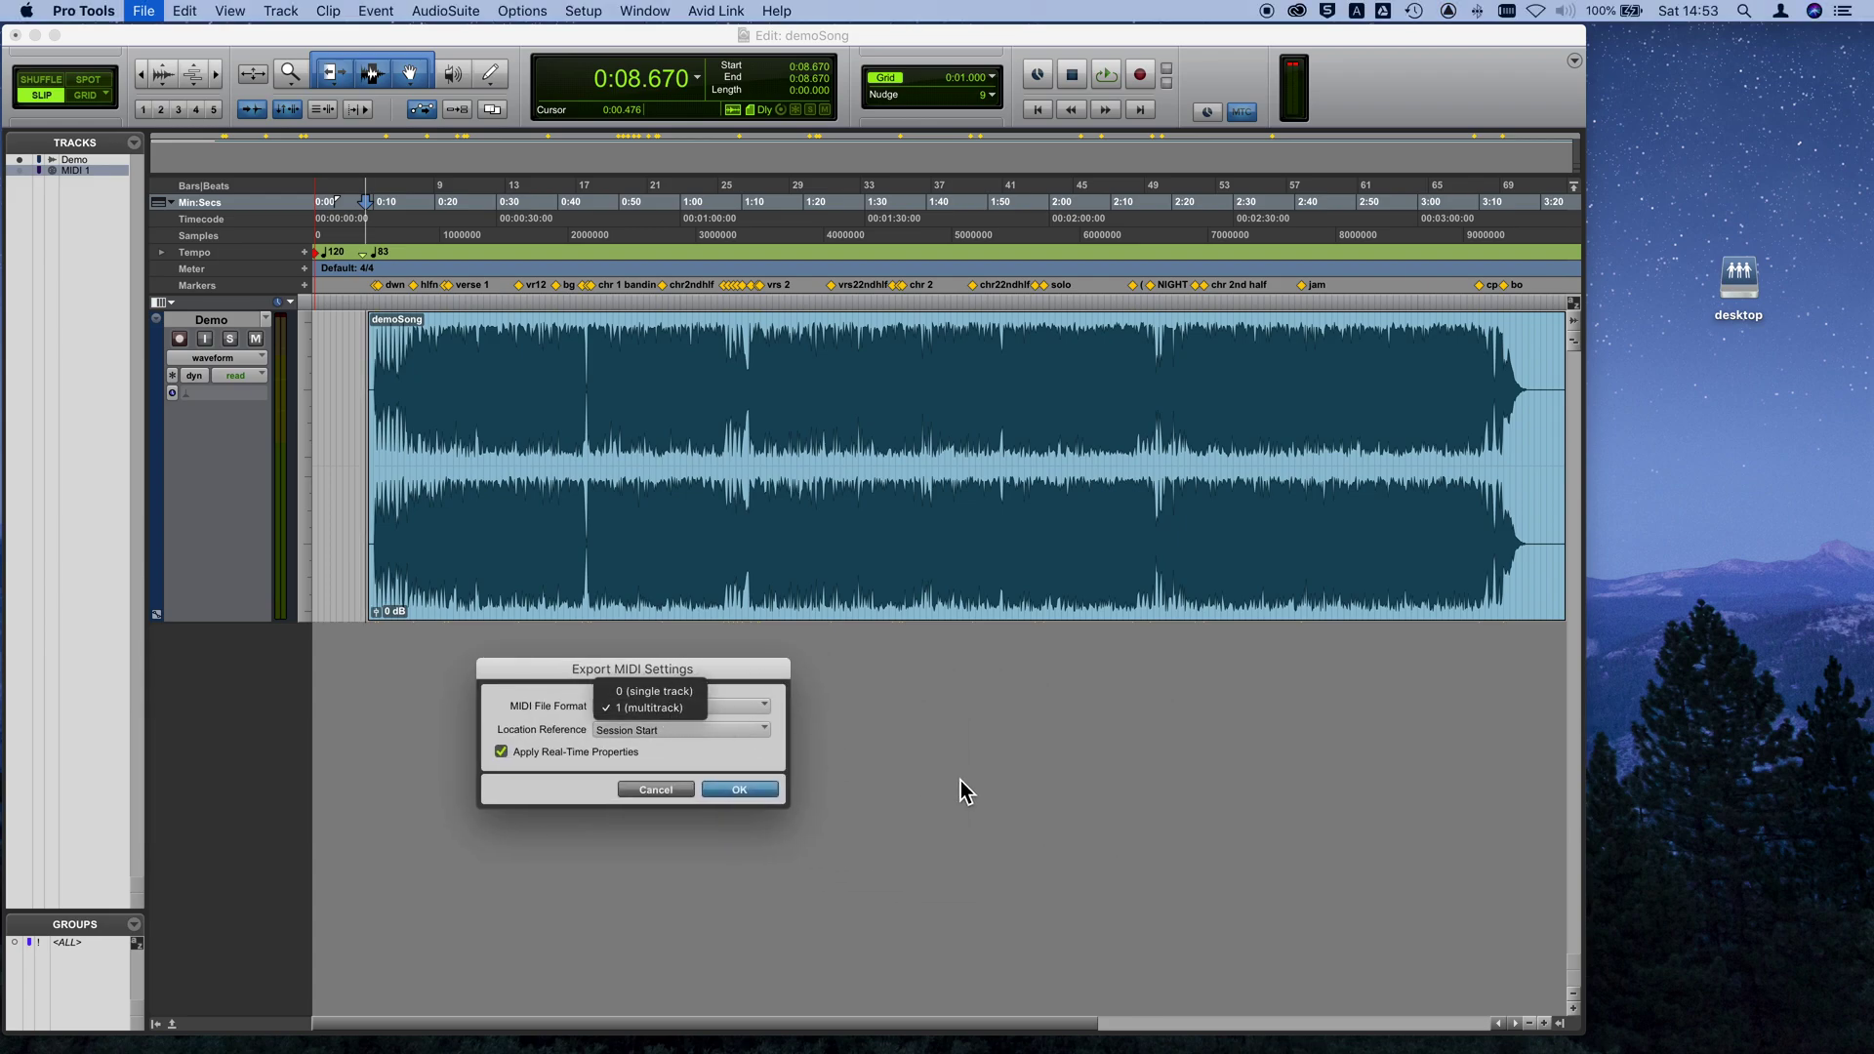
click(961, 781)
click(638, 731)
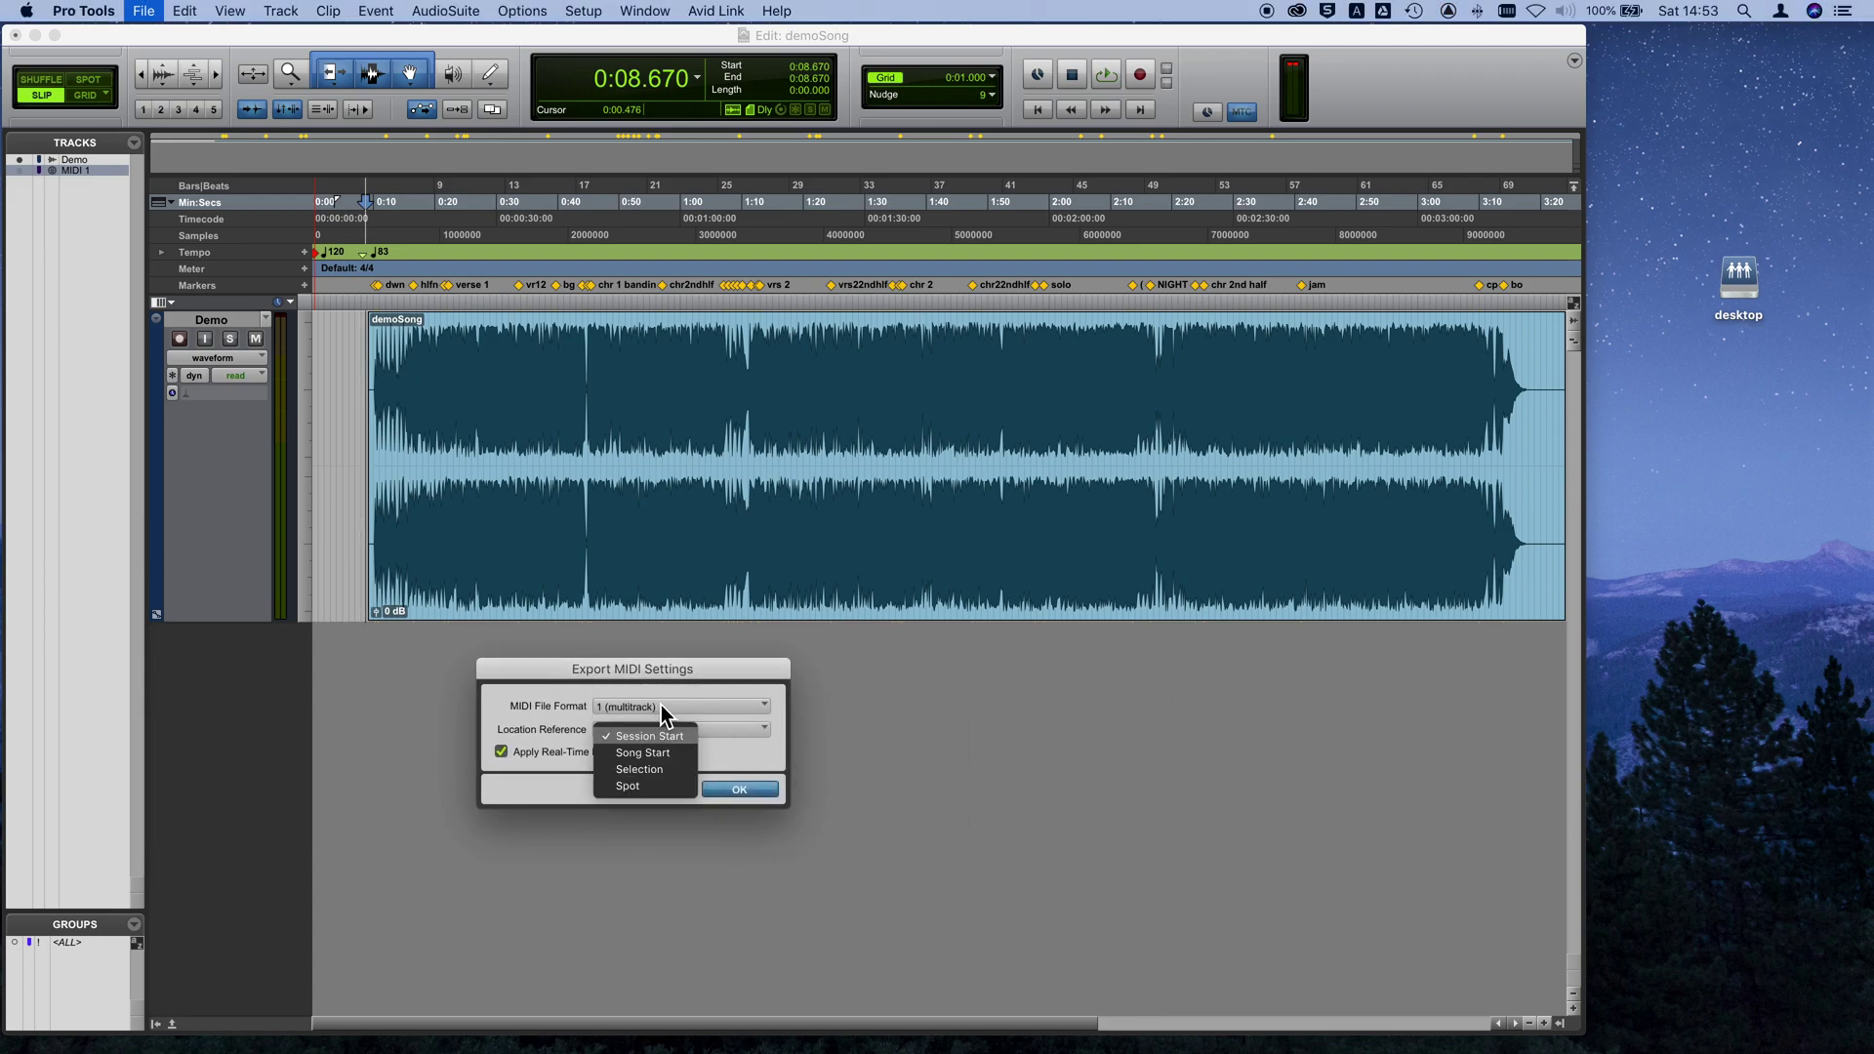
click(636, 736)
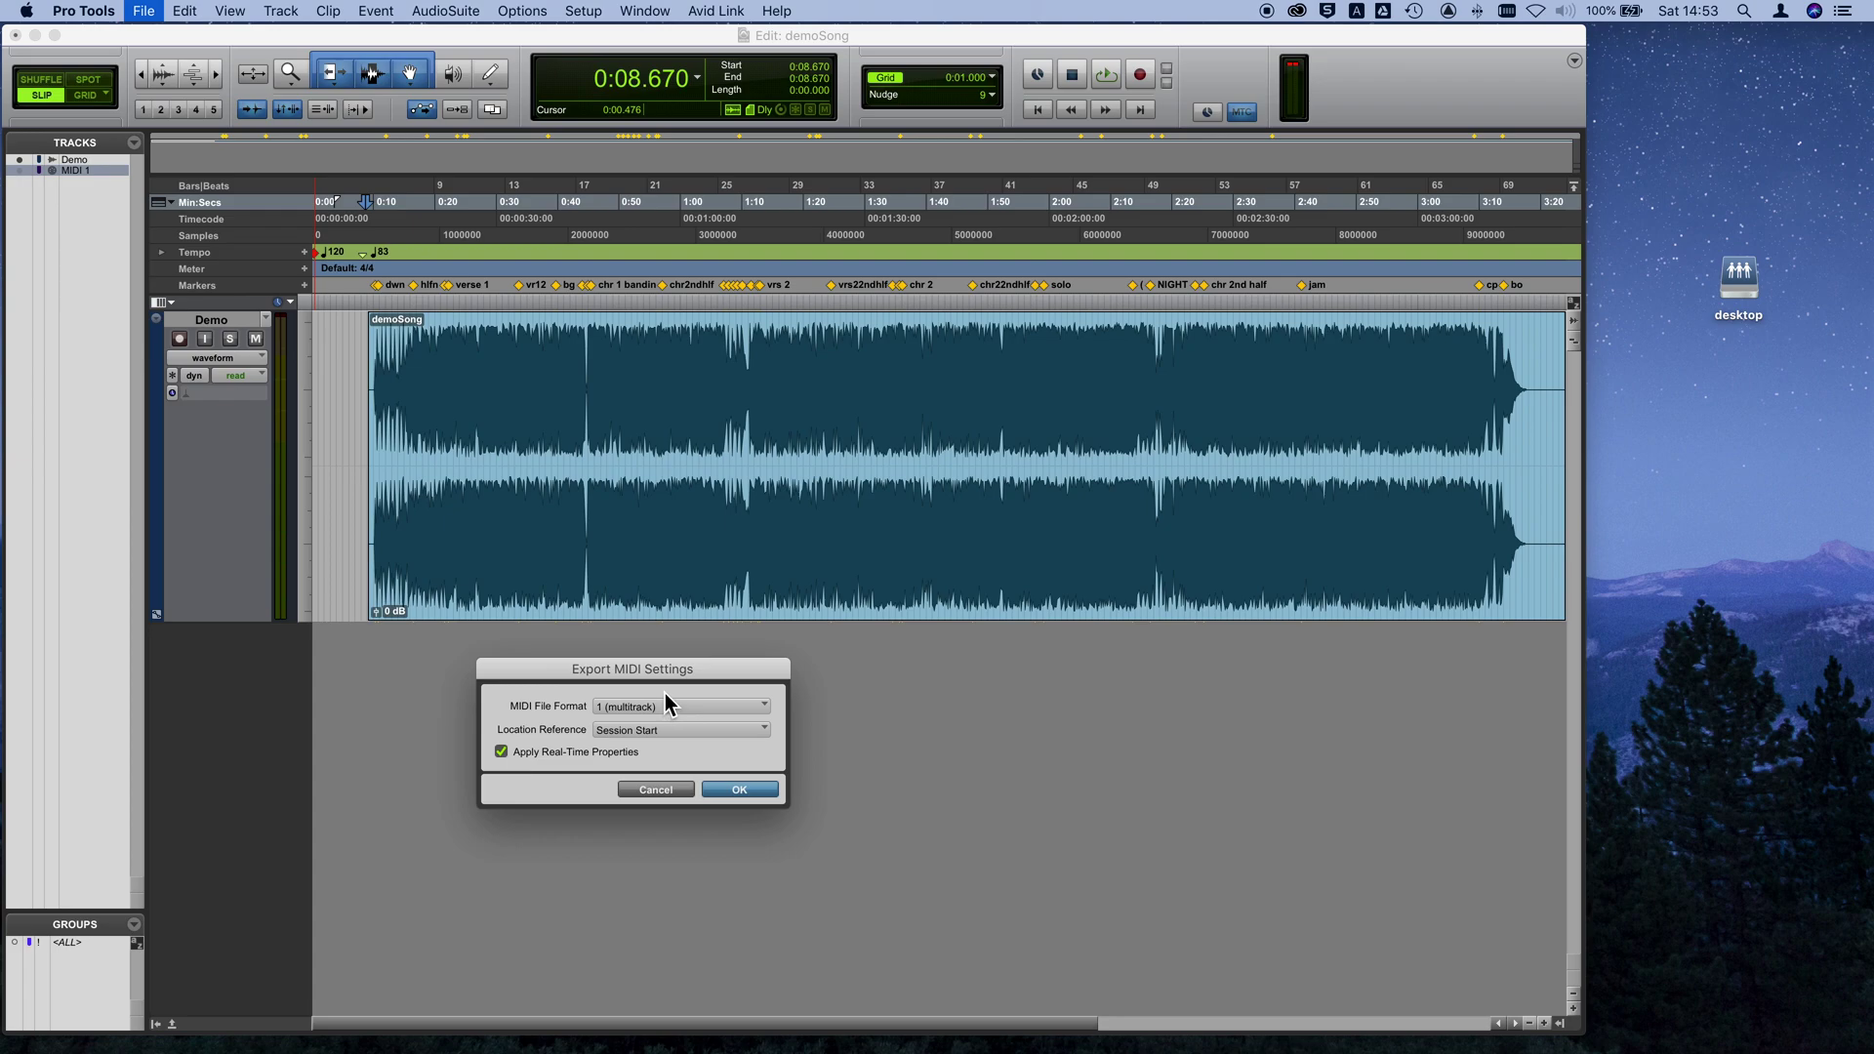
click(759, 789)
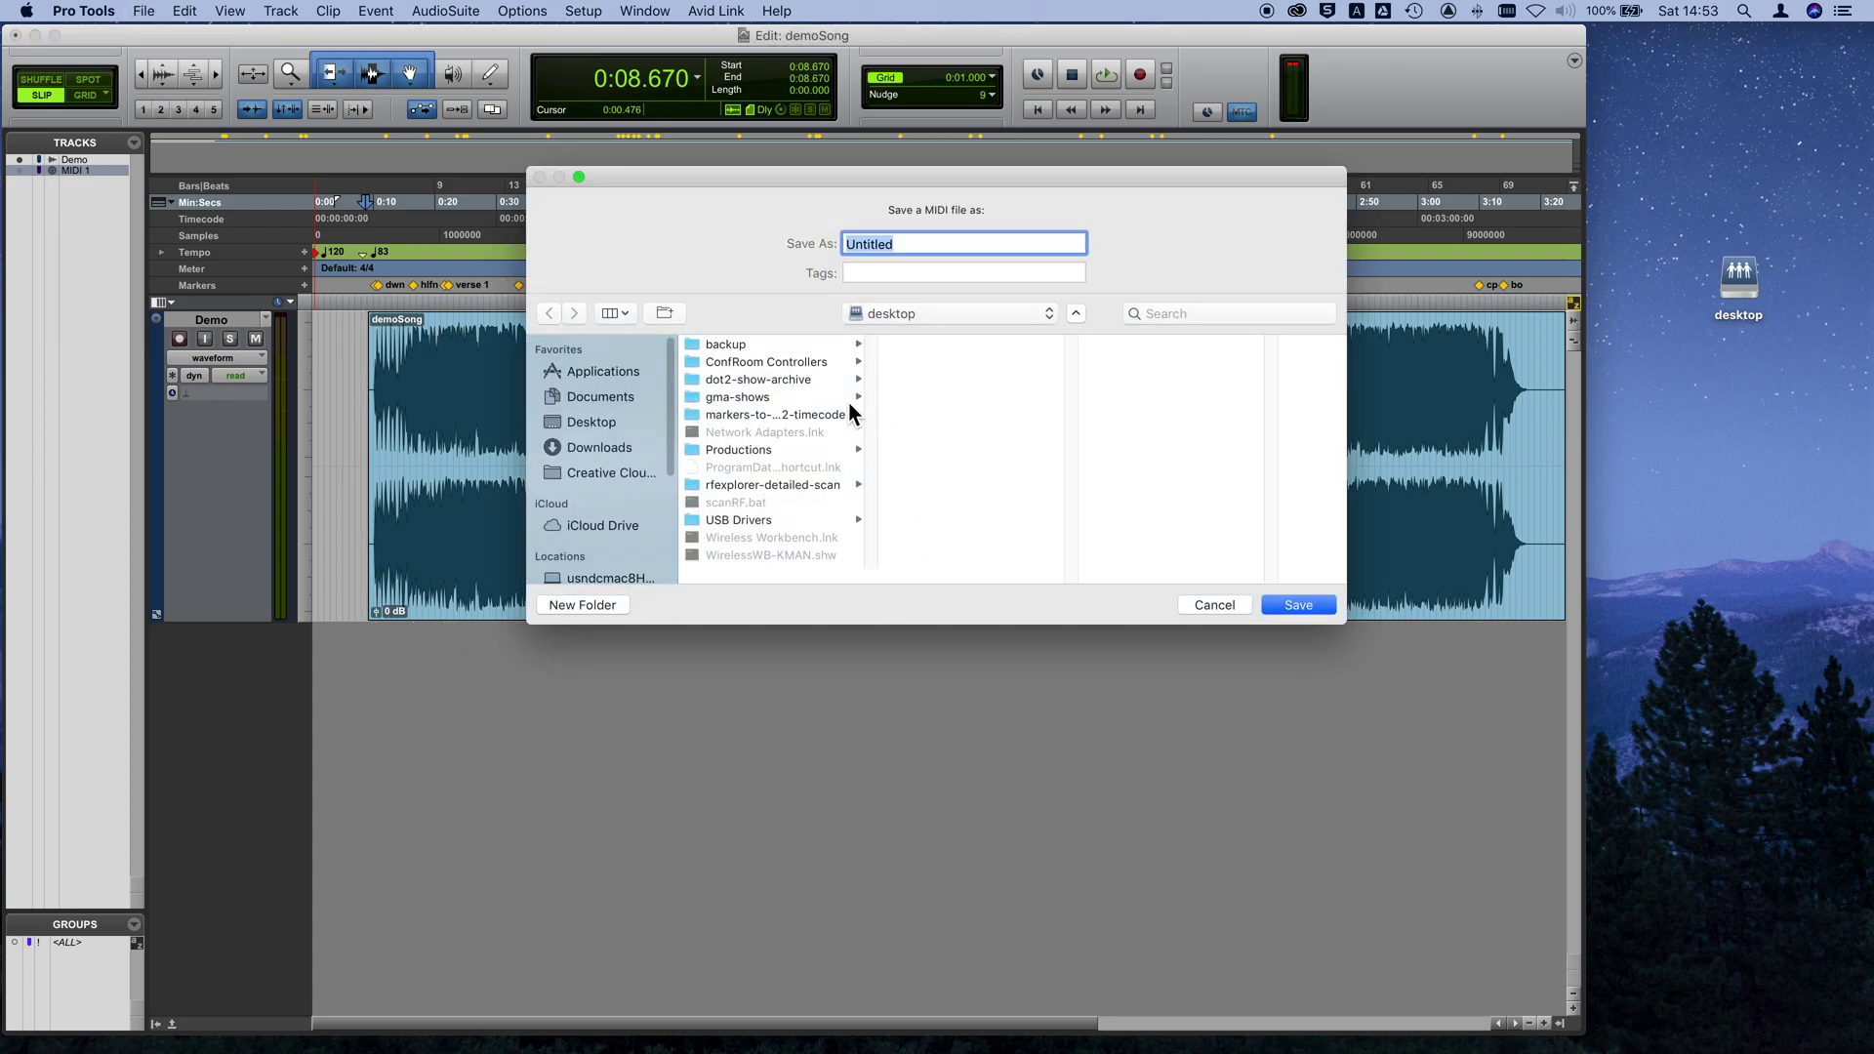
- Save the exported MIDI file as demo.mid in the markers-to-gma2-timecode folder
click(794, 415)
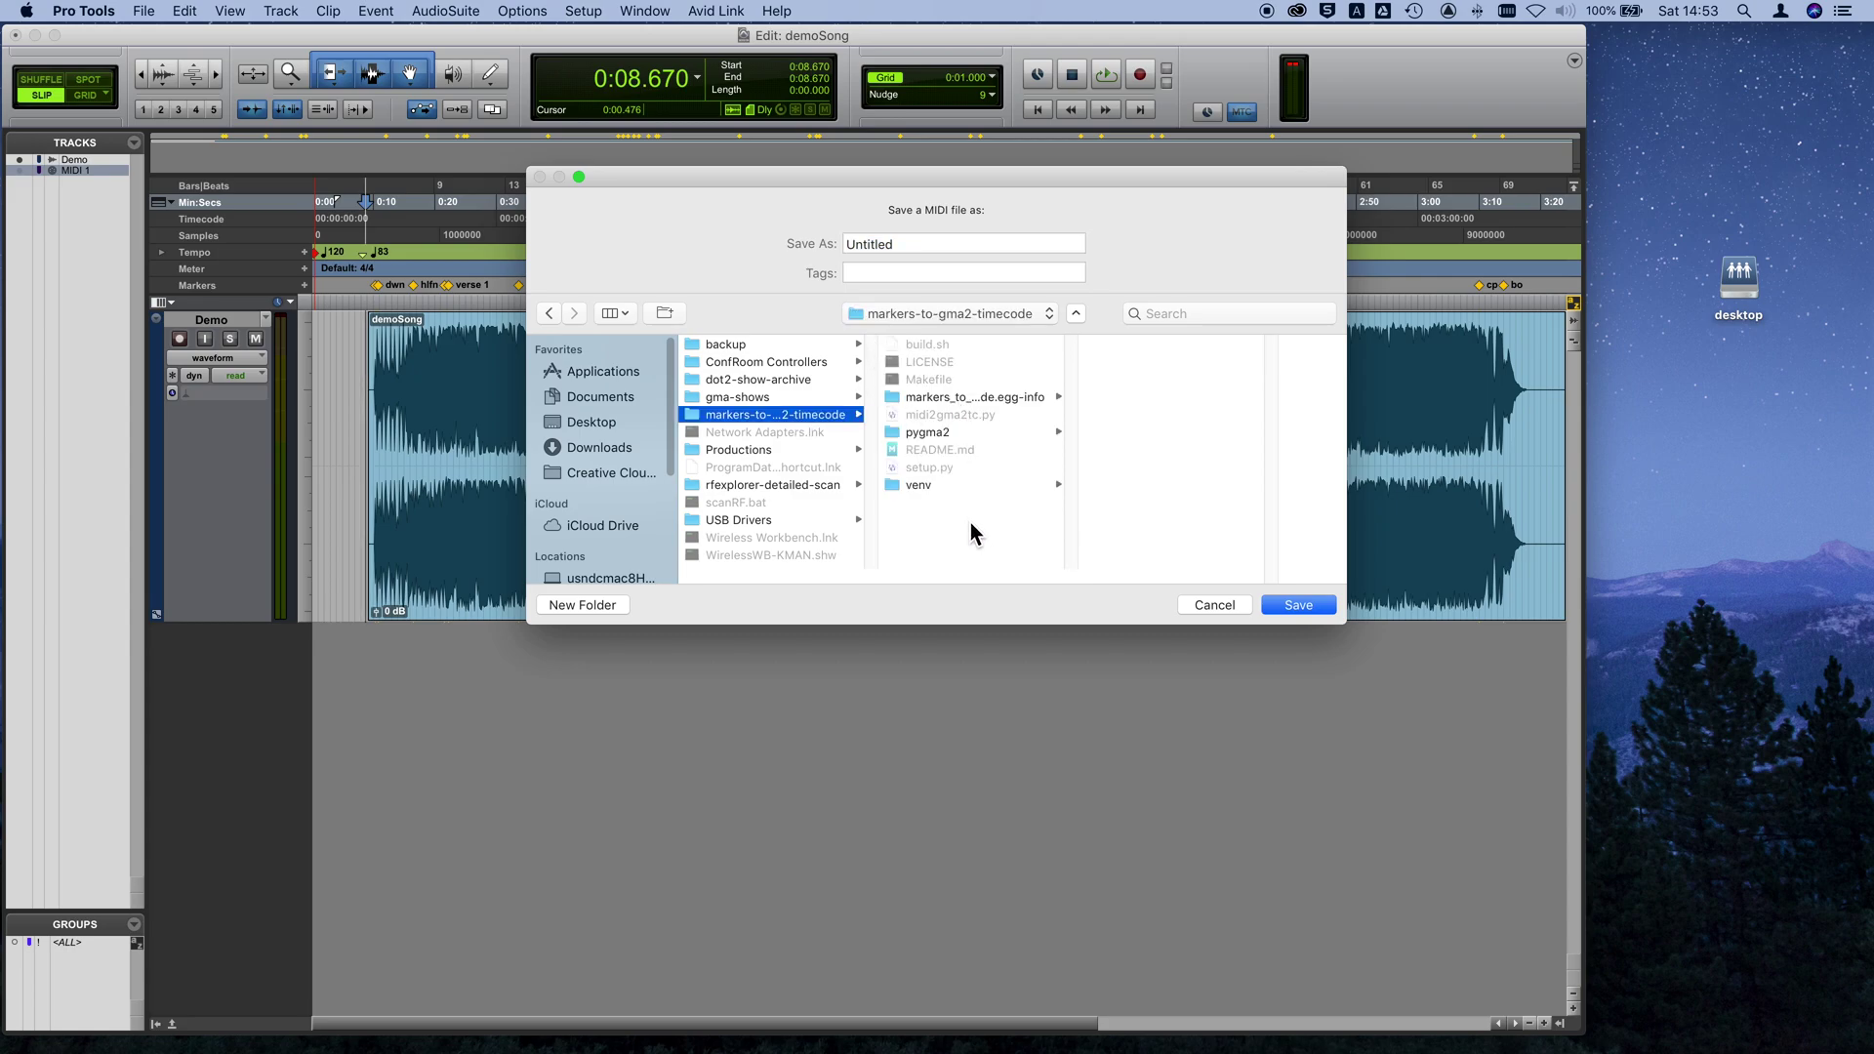
double_click(907, 243)
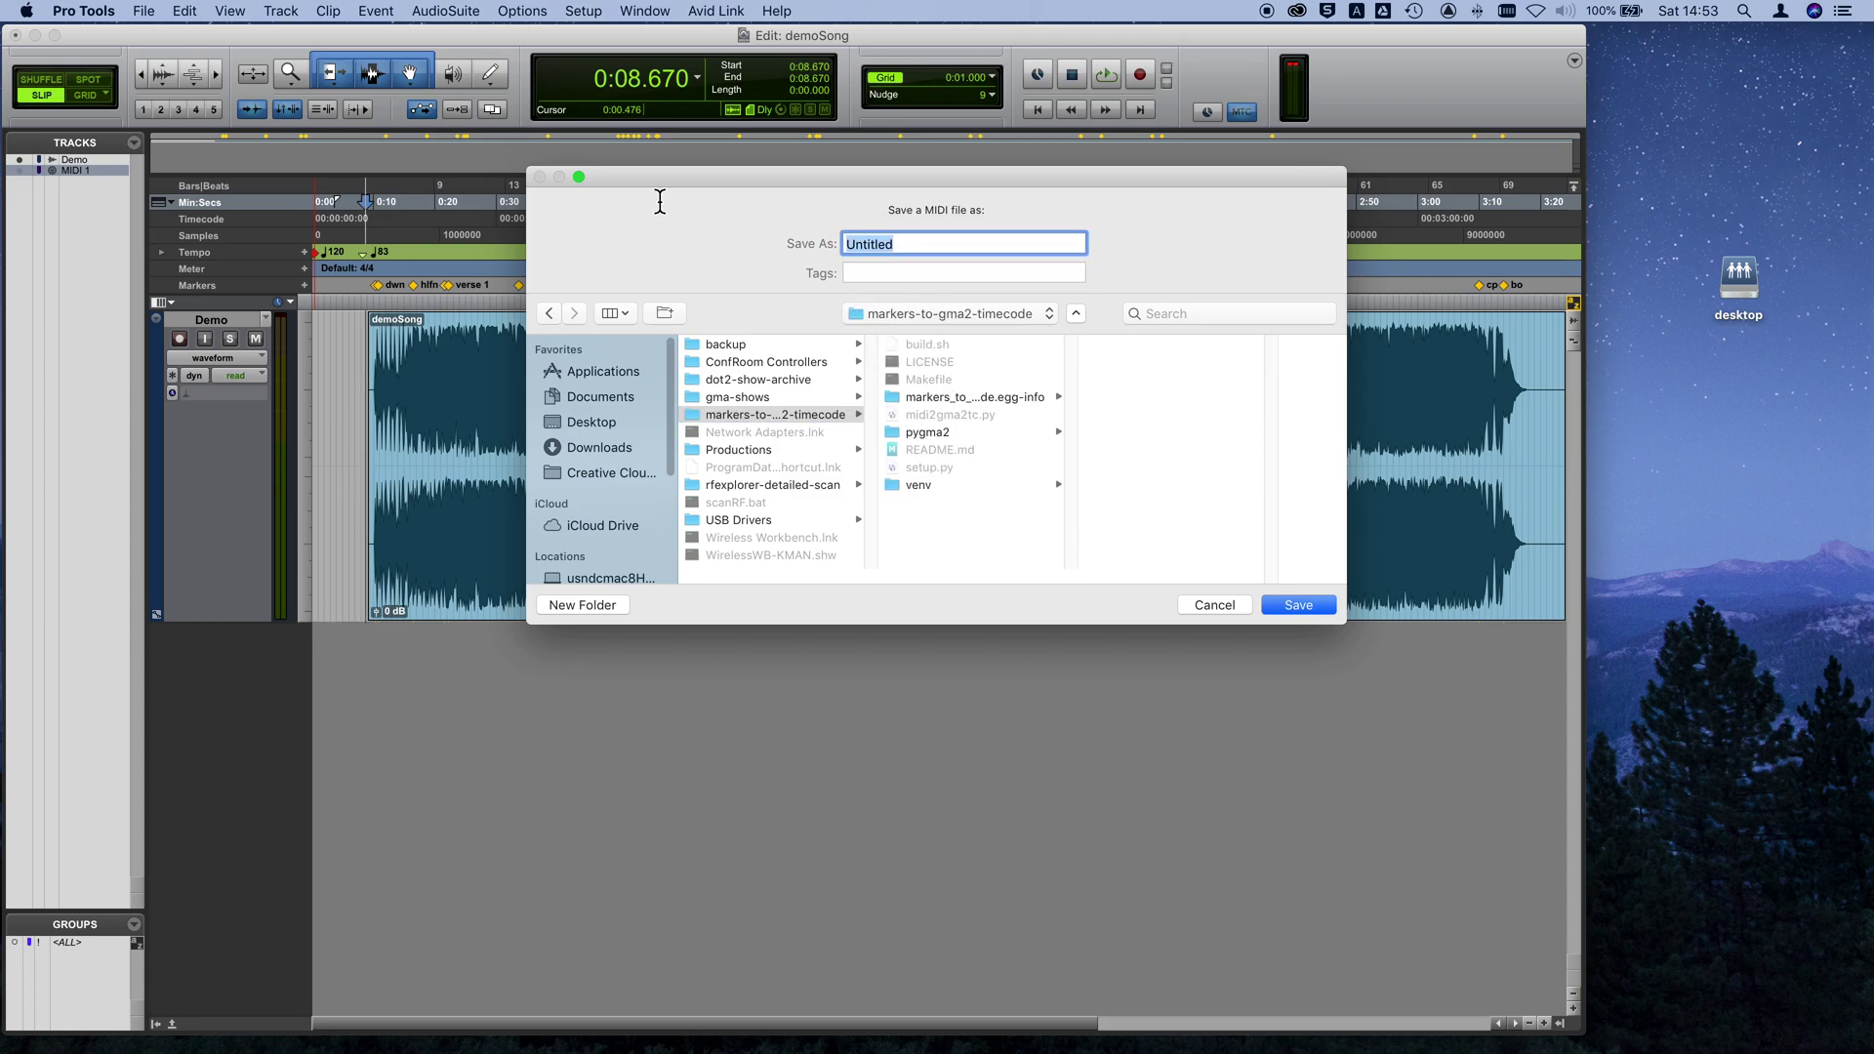
text(demo.mid)
key(Return)
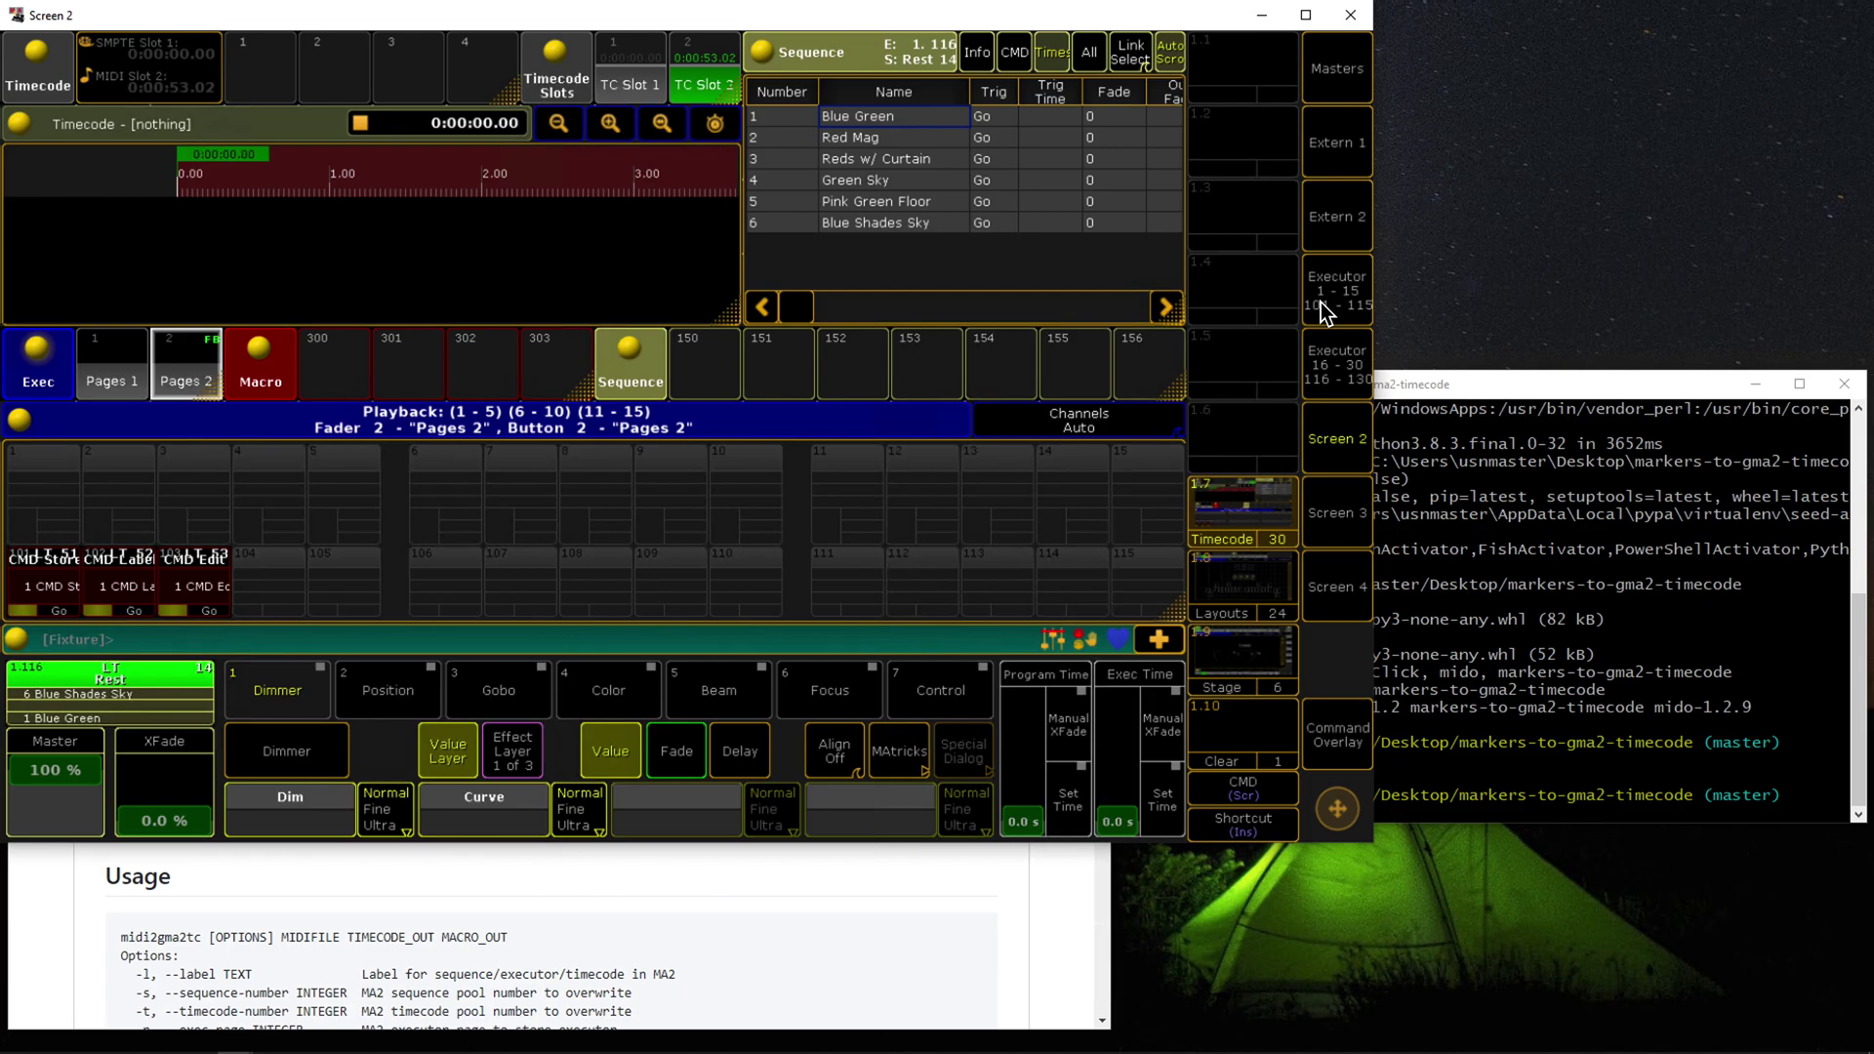
- Switch back to the Git Bash terminal, list the *.mid files and display the midi2gma2tc --help text
click(1566, 388)
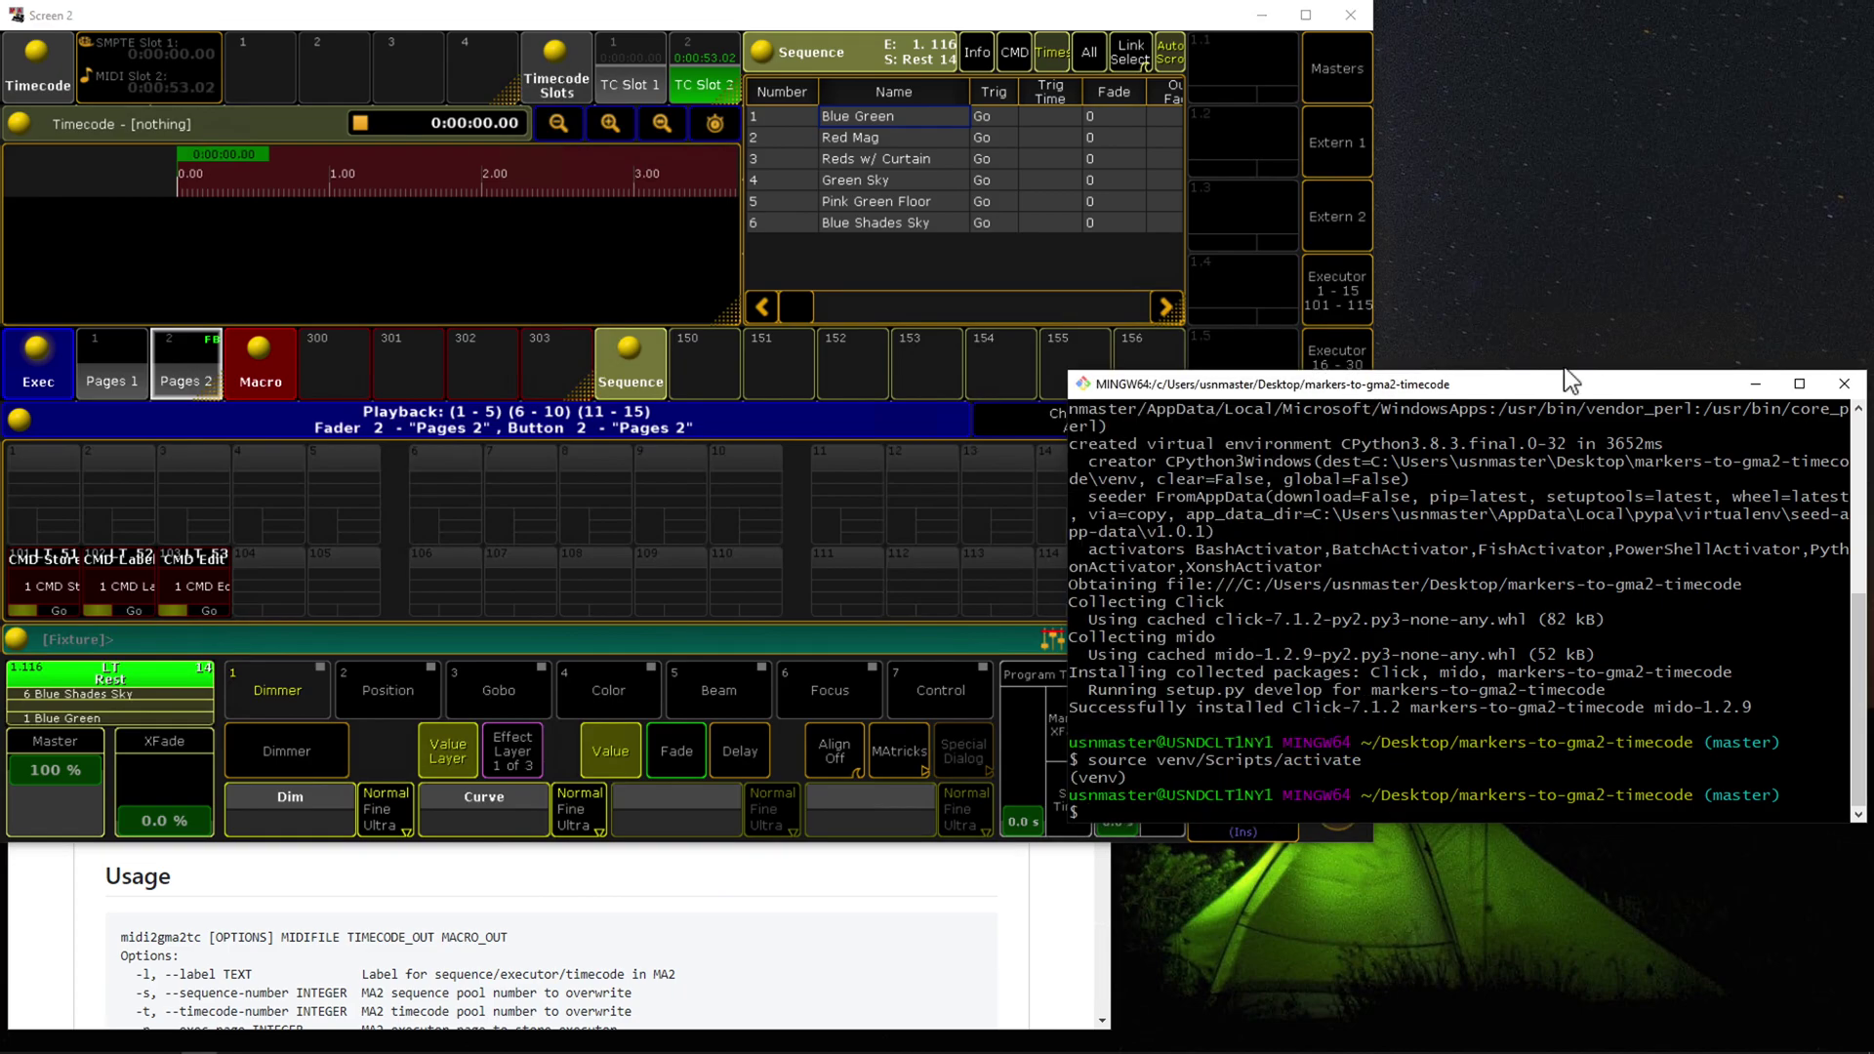
text(ls *.mid)
key(Return)
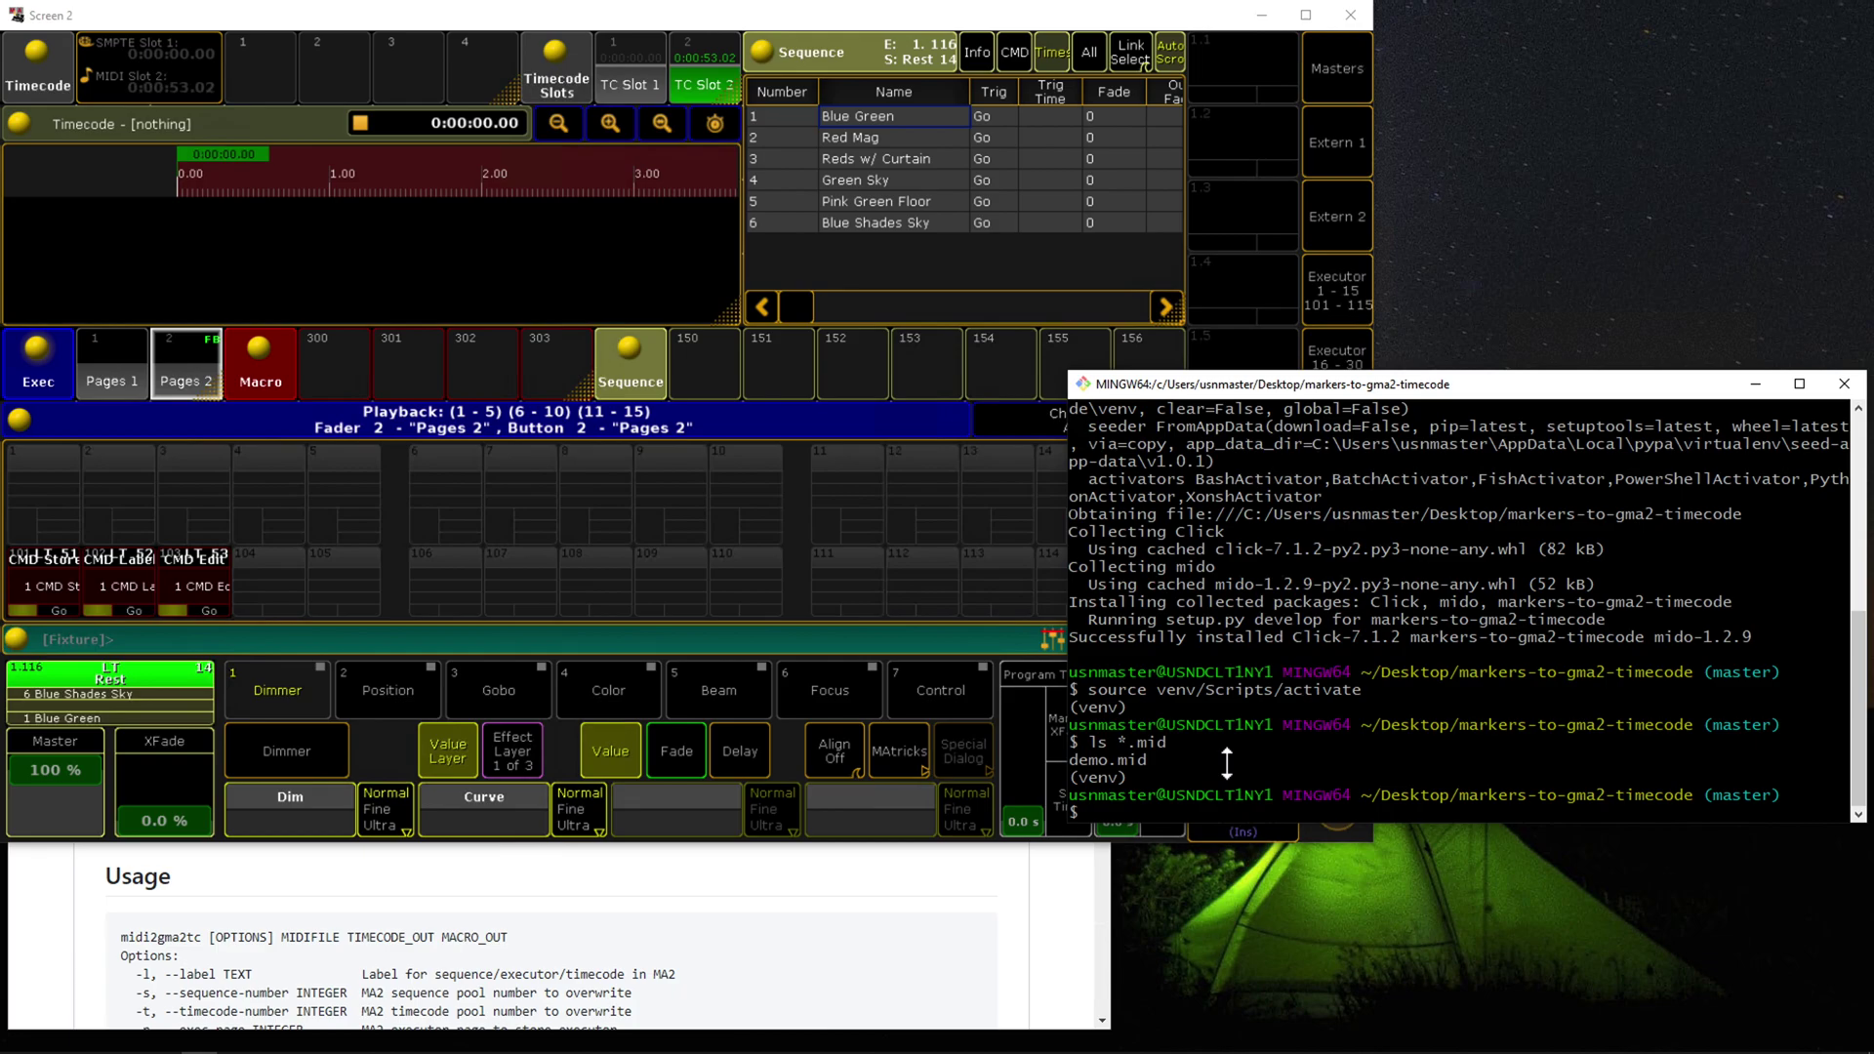
text(midi2gma2tc --help)
key(Return)
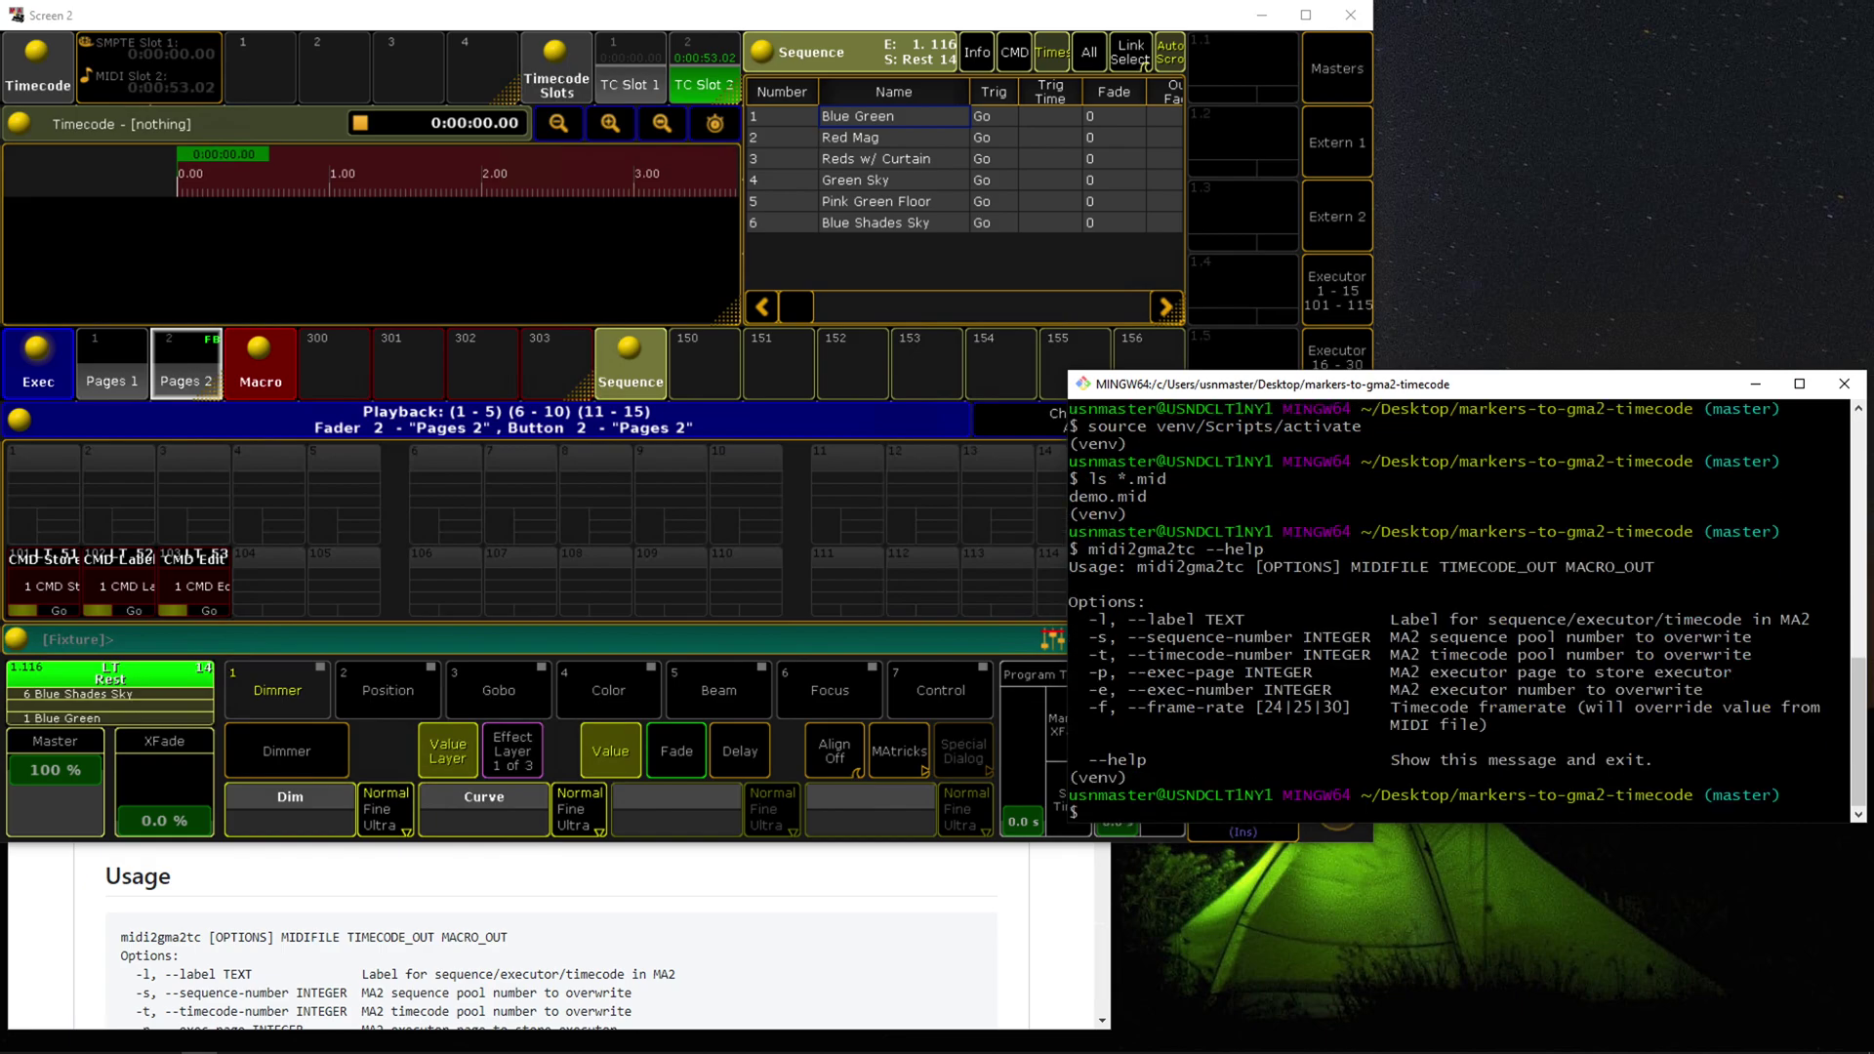
- Begin a midi2gma2tc command with sequence 150, timecode 1, executor page 2 and executor 10 (-s 150 -t 1 -p 2 -e 10)
key(Up)
key(BackSpace)
key(BackSpace)
key(BackSpace)
key(BackSpace)
key(BackSpace)
key(BackSpace)
text(-s 150 -t 1 -p 2 -e 10)
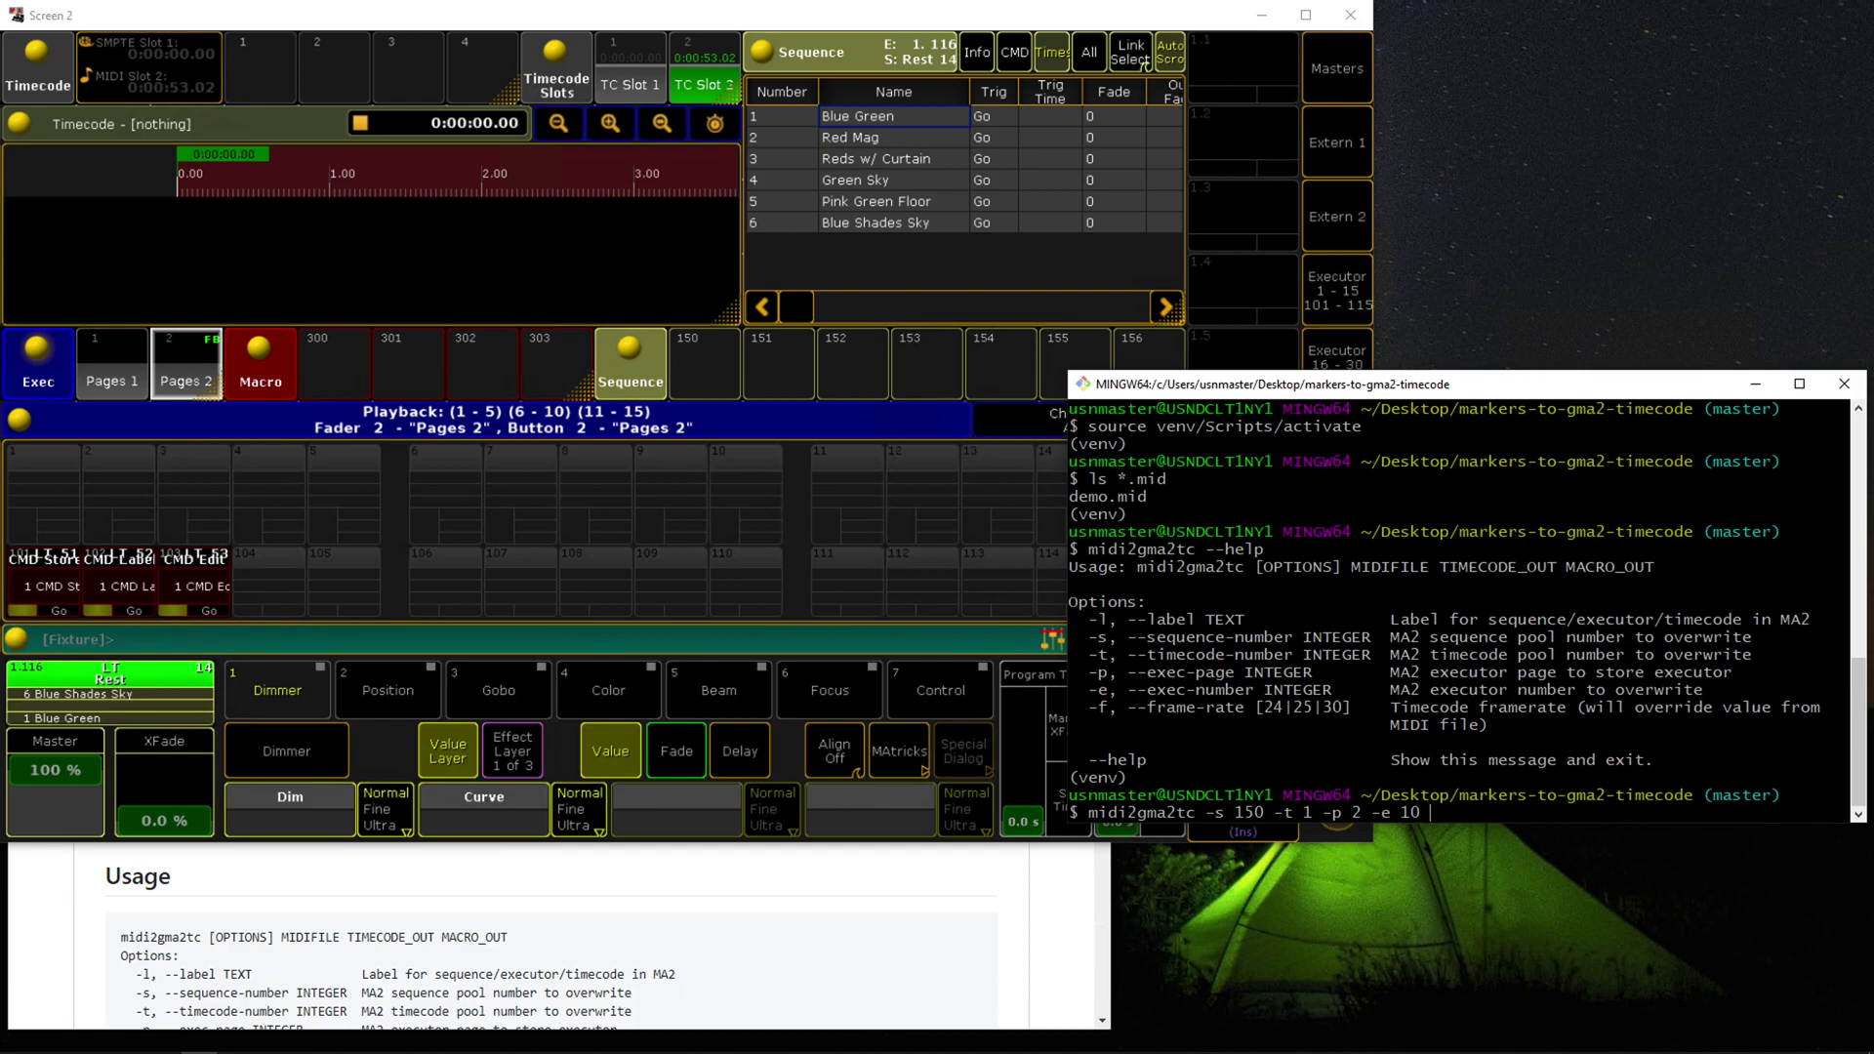
- Complete the midi2gma2tc command with frame rate 30, label demoSong, input demo.mid and outputs demo_tc.xml and demo_macro.xml, and run it
text(-f 30 -l demoSong)
drag(1348, 567, 1647, 566)
click(1667, 766)
text(demo)
key(Tab)
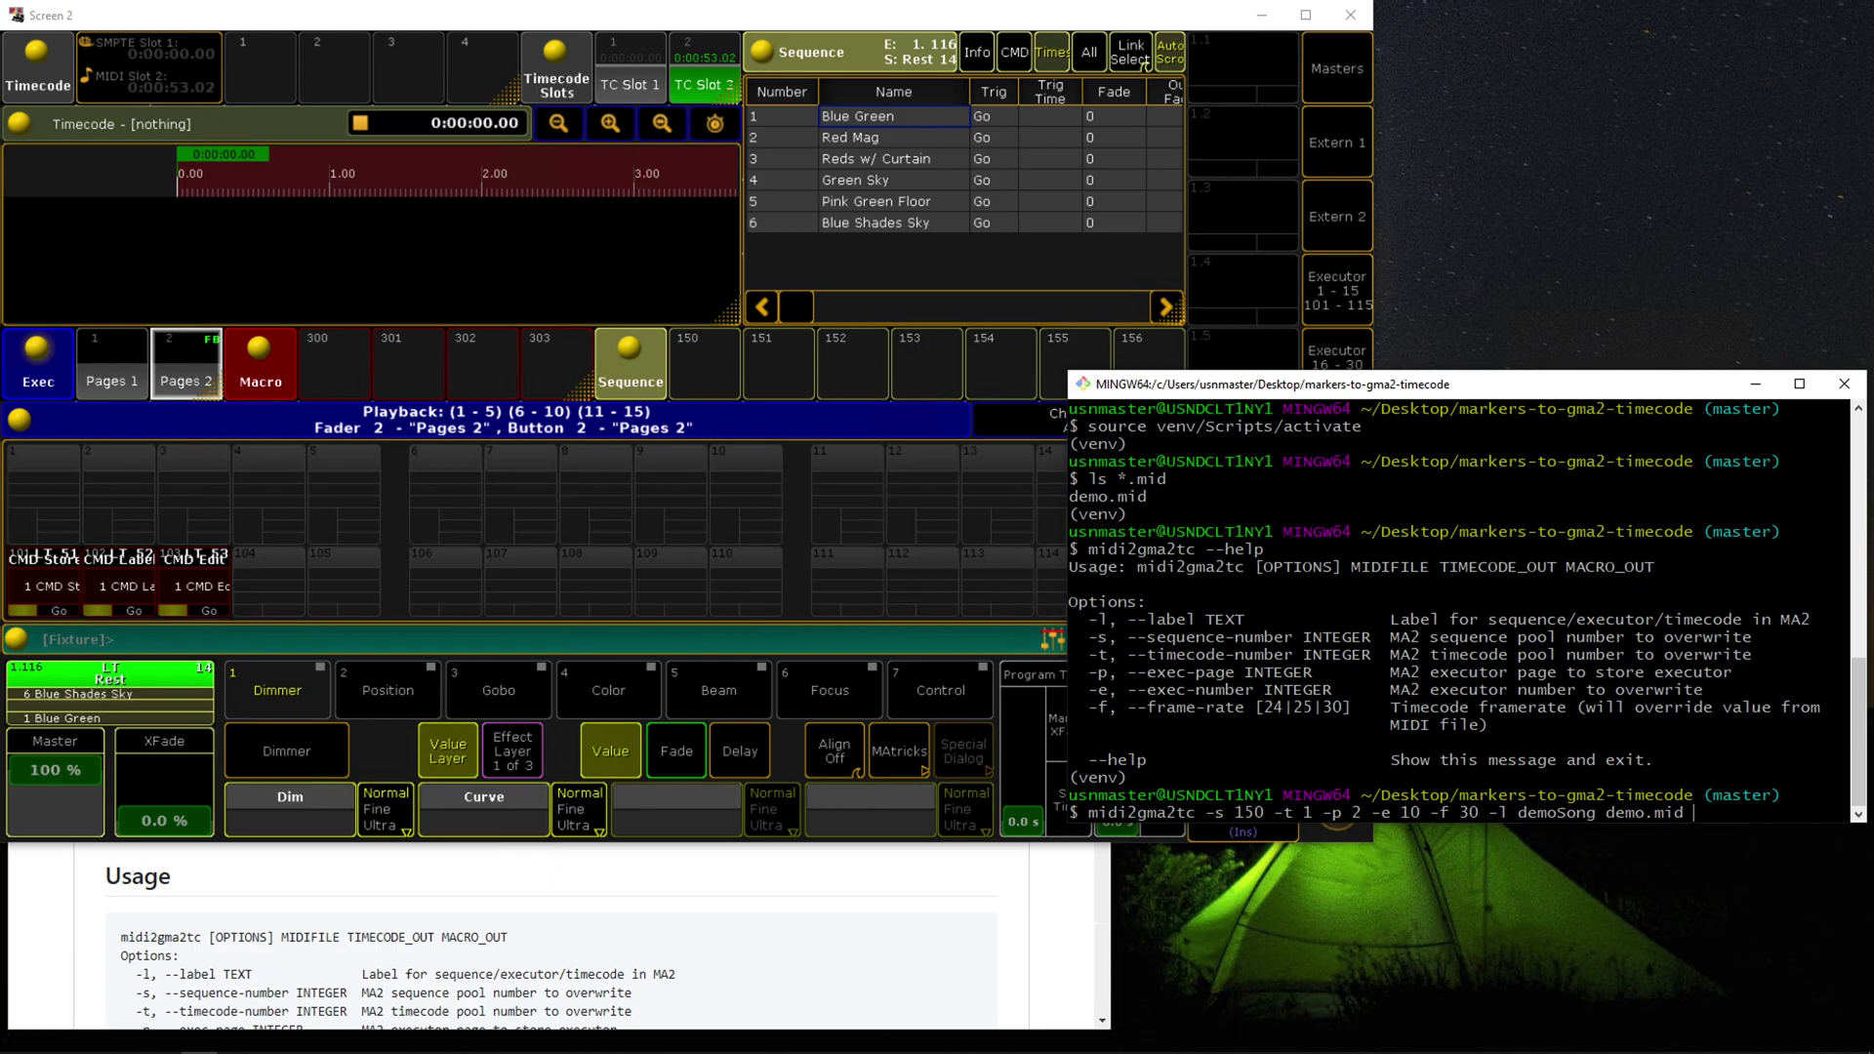
text(demo_tc.xml)
drag(1067, 672, 834, 673)
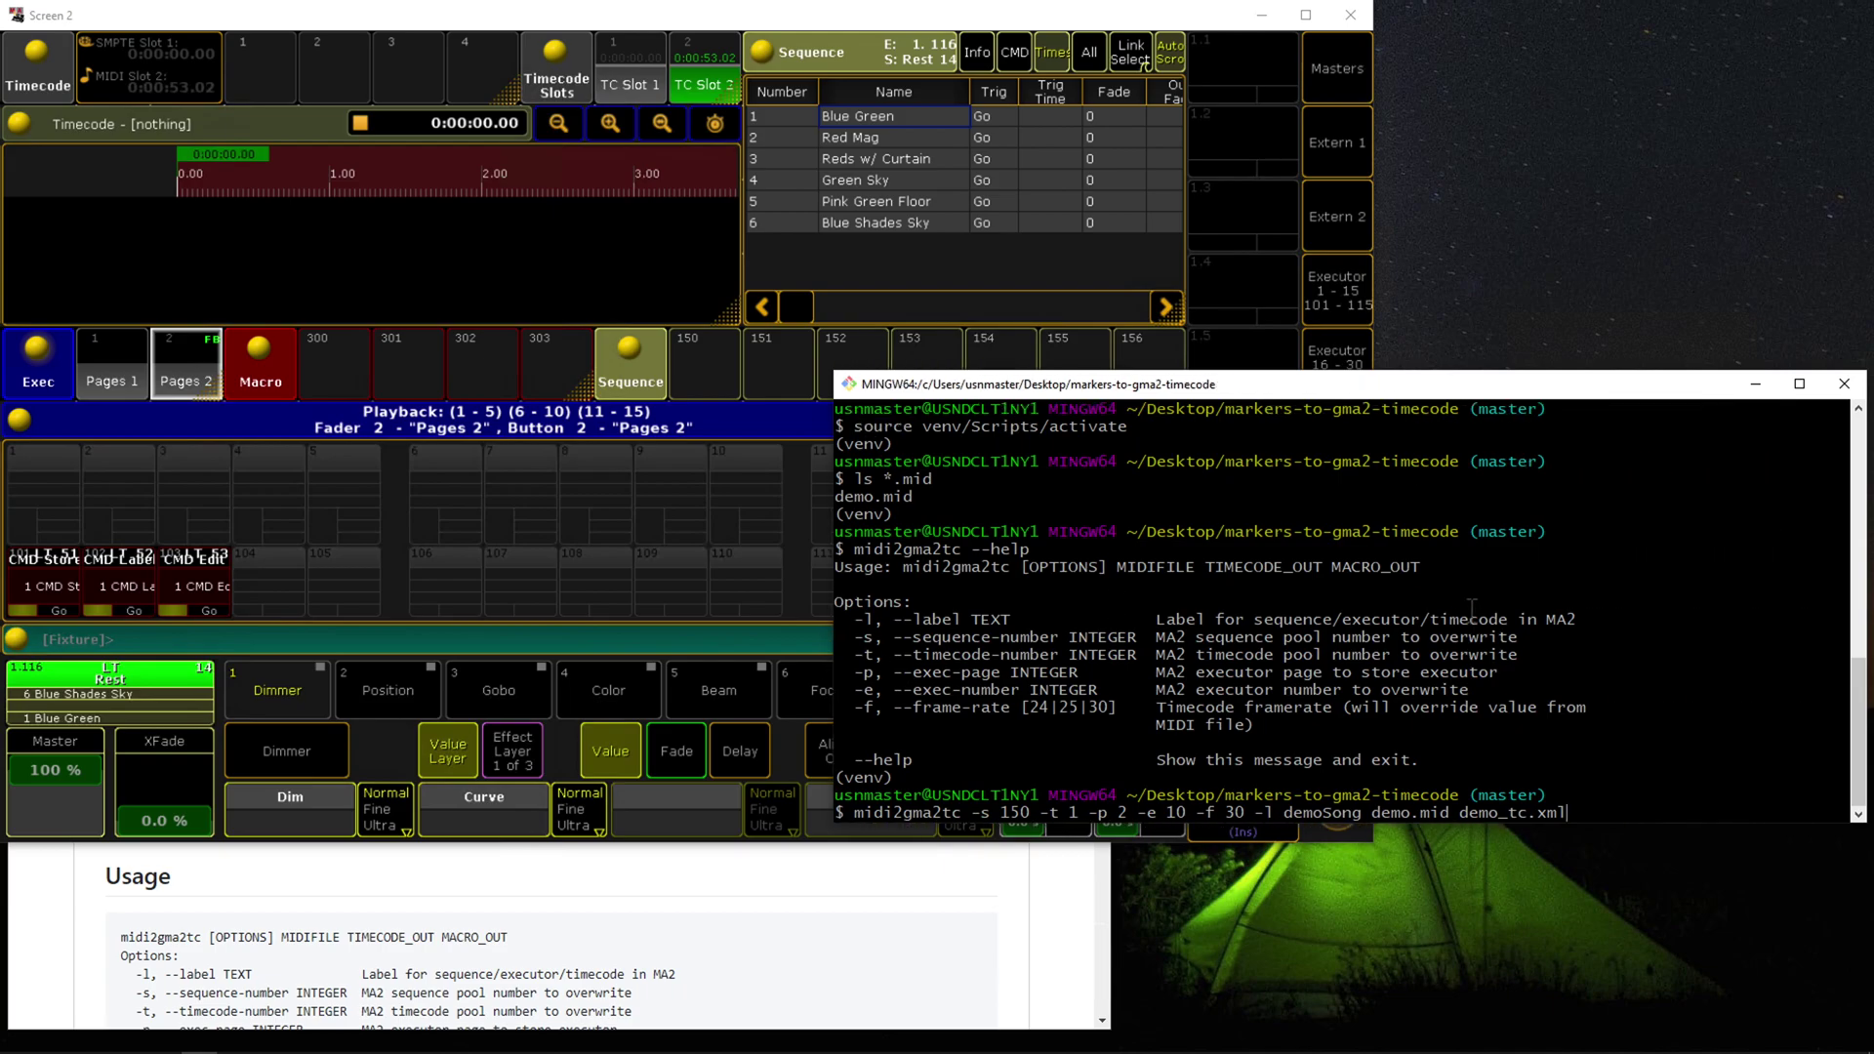
text(demo_macro.xml)
key(Return)
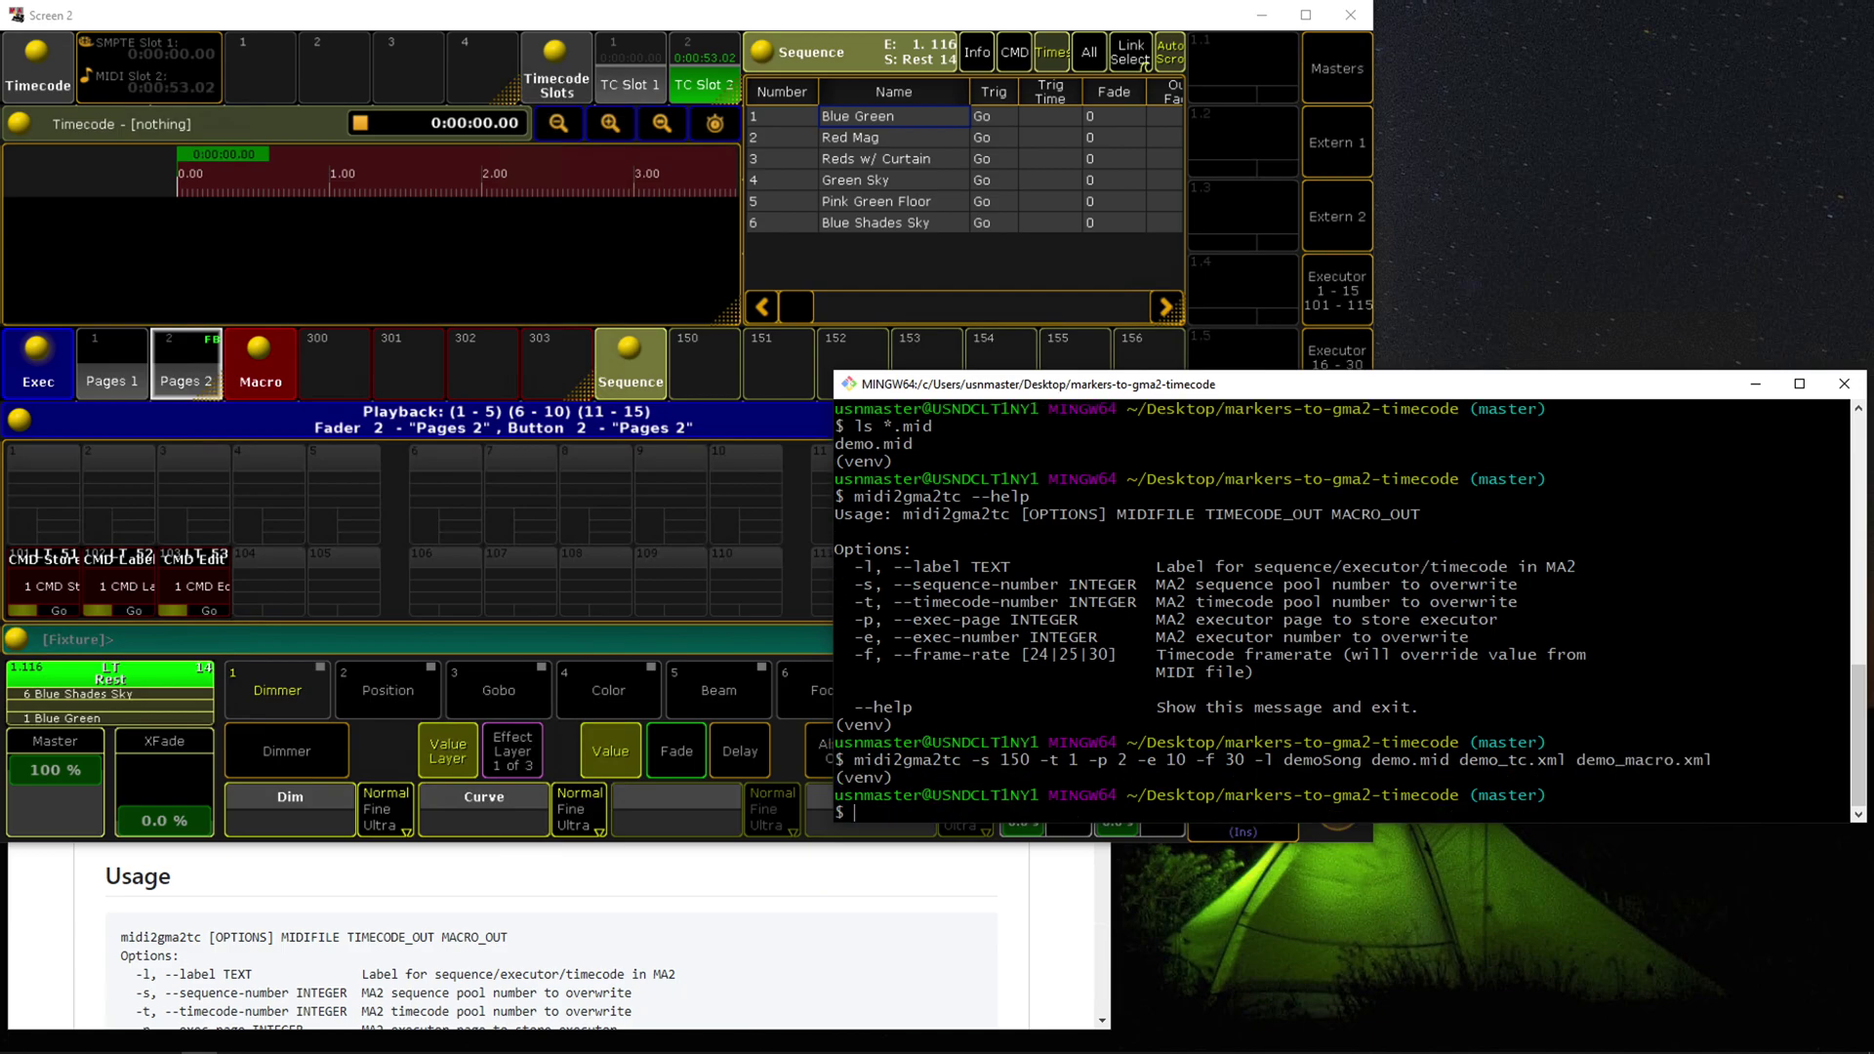
- Open the markers-to-gma2-timecode folder from the desktop and sort its files by date modified, newest first
text(l)
drag(1661, 399, 1454, 371)
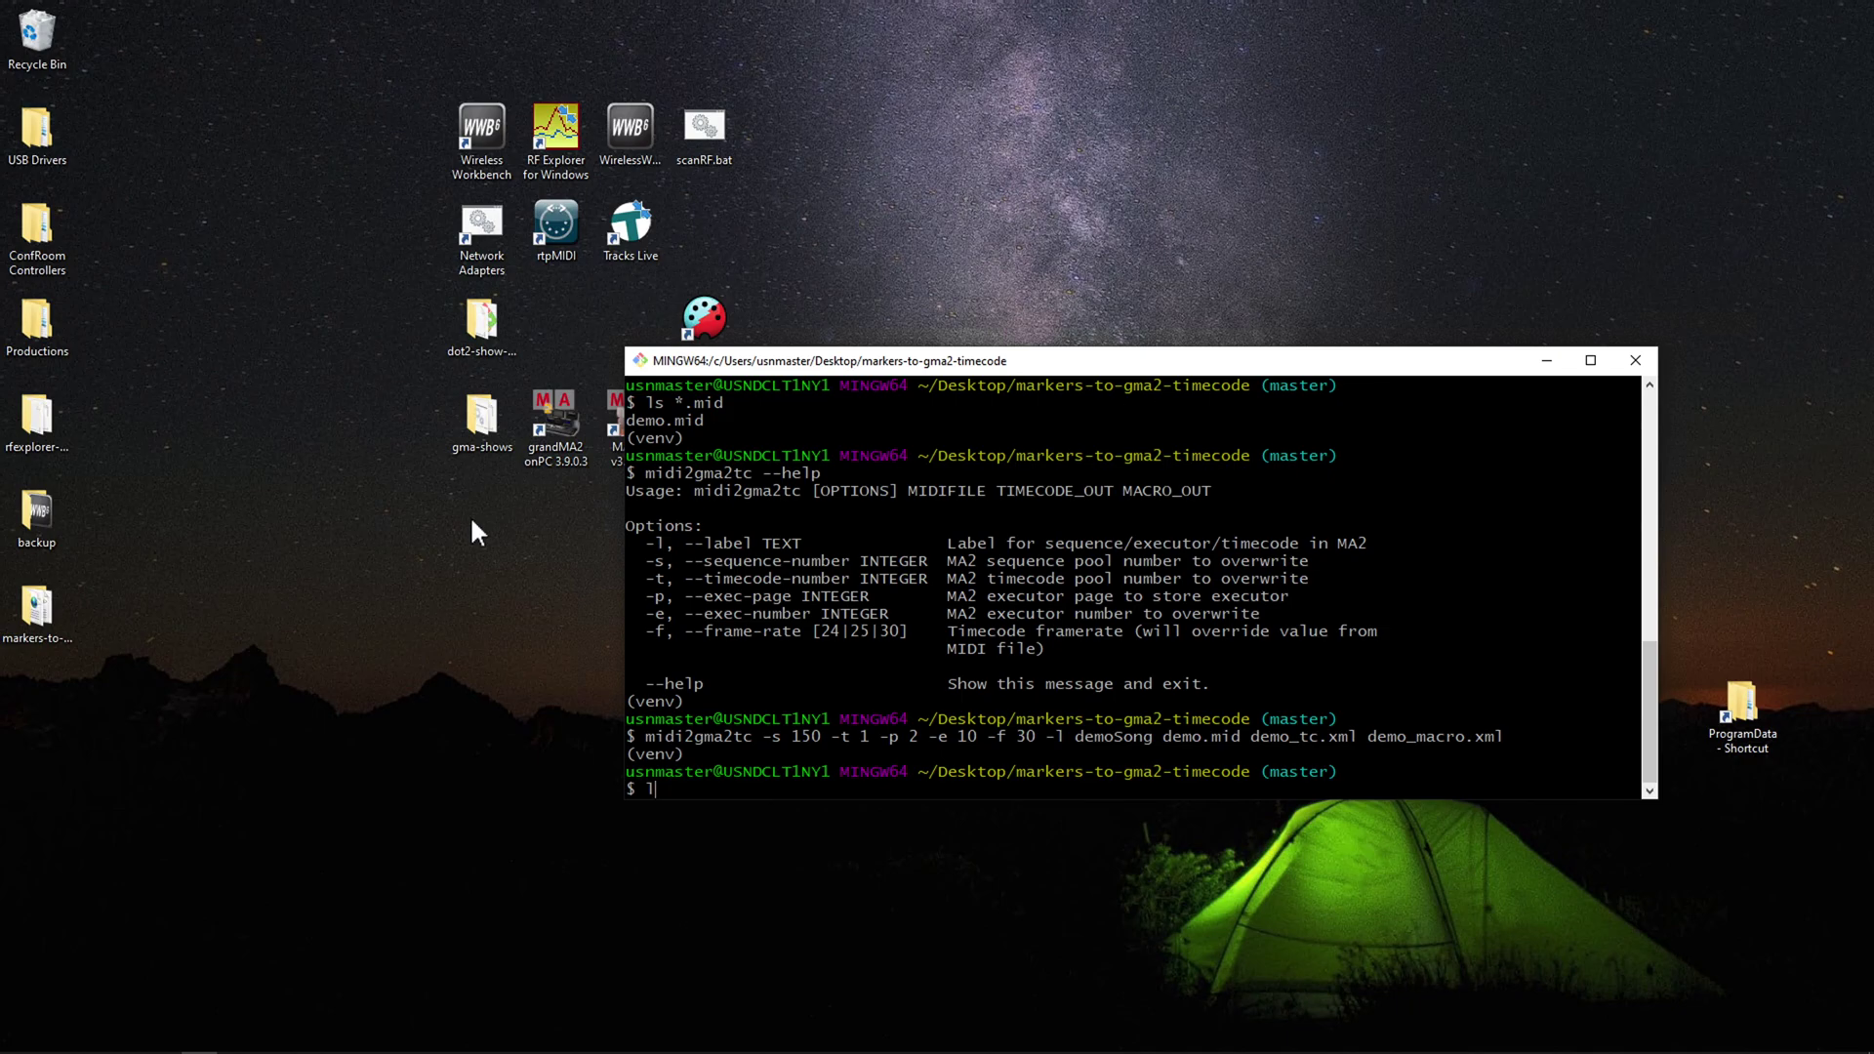
double_click(37, 610)
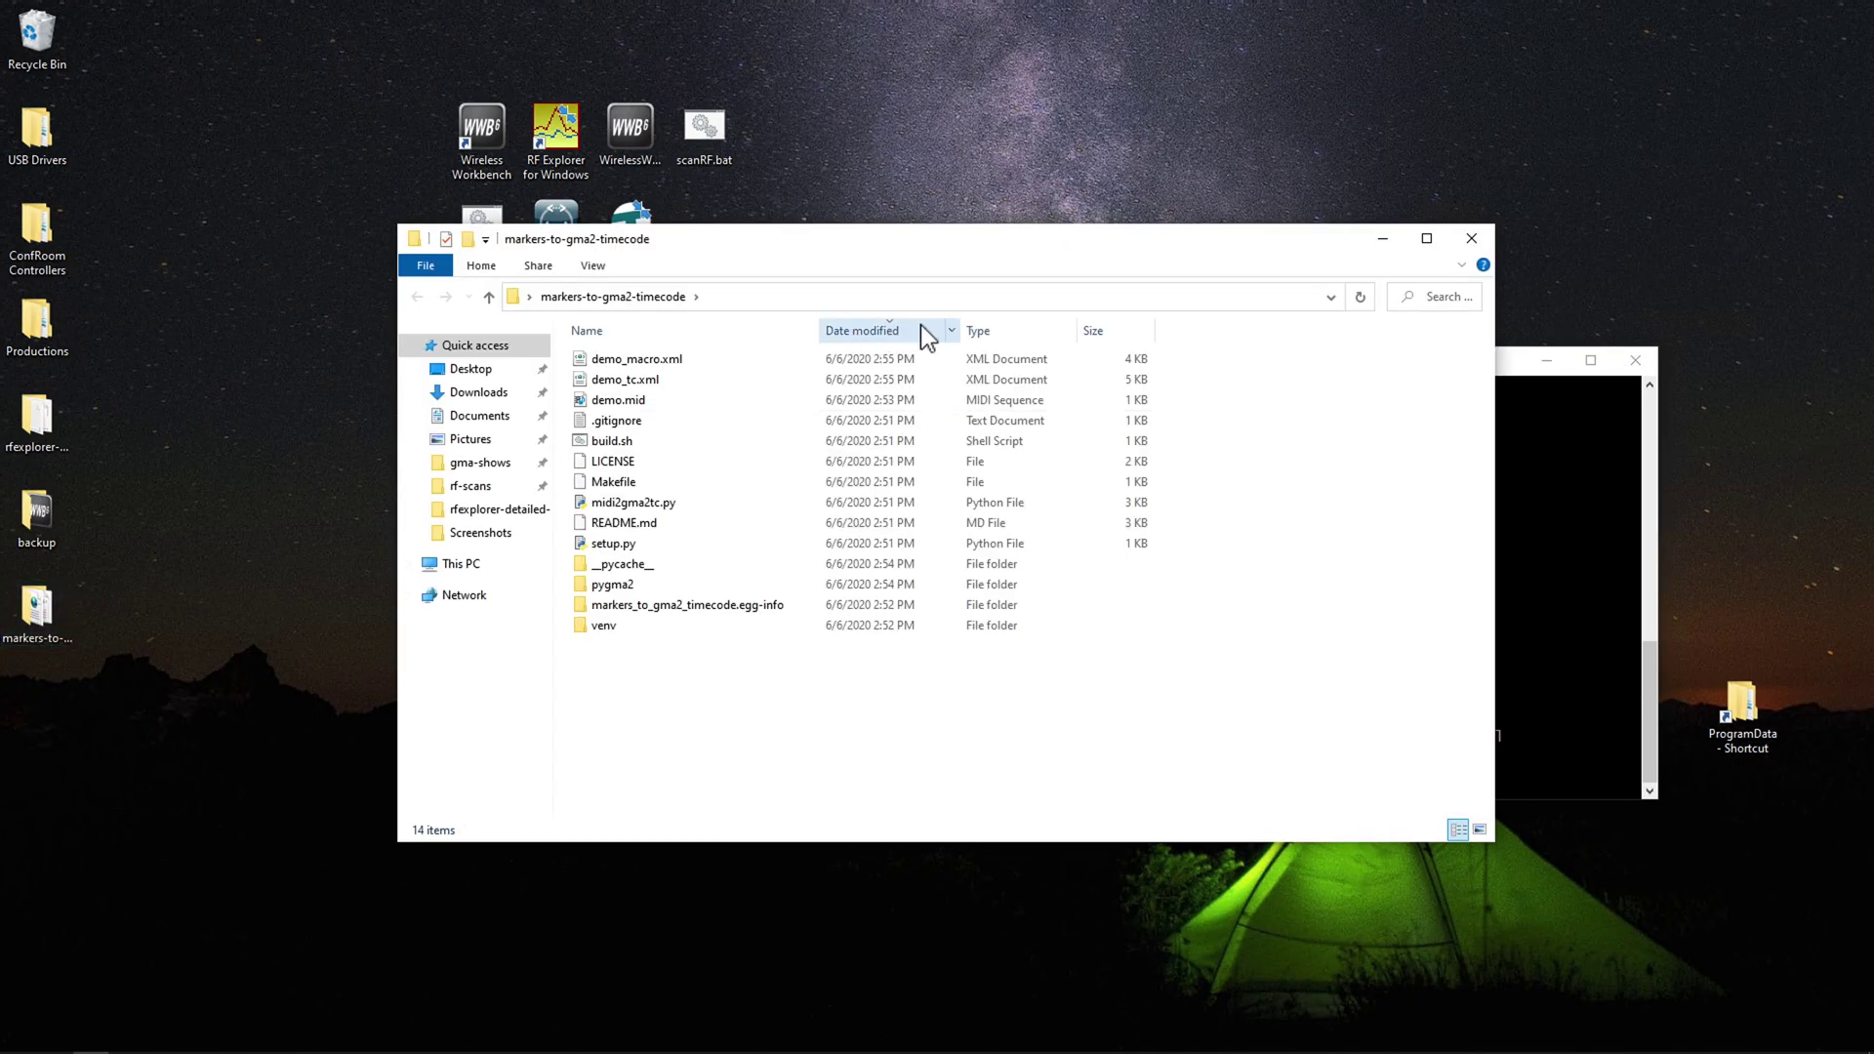
click(883, 330)
click(859, 332)
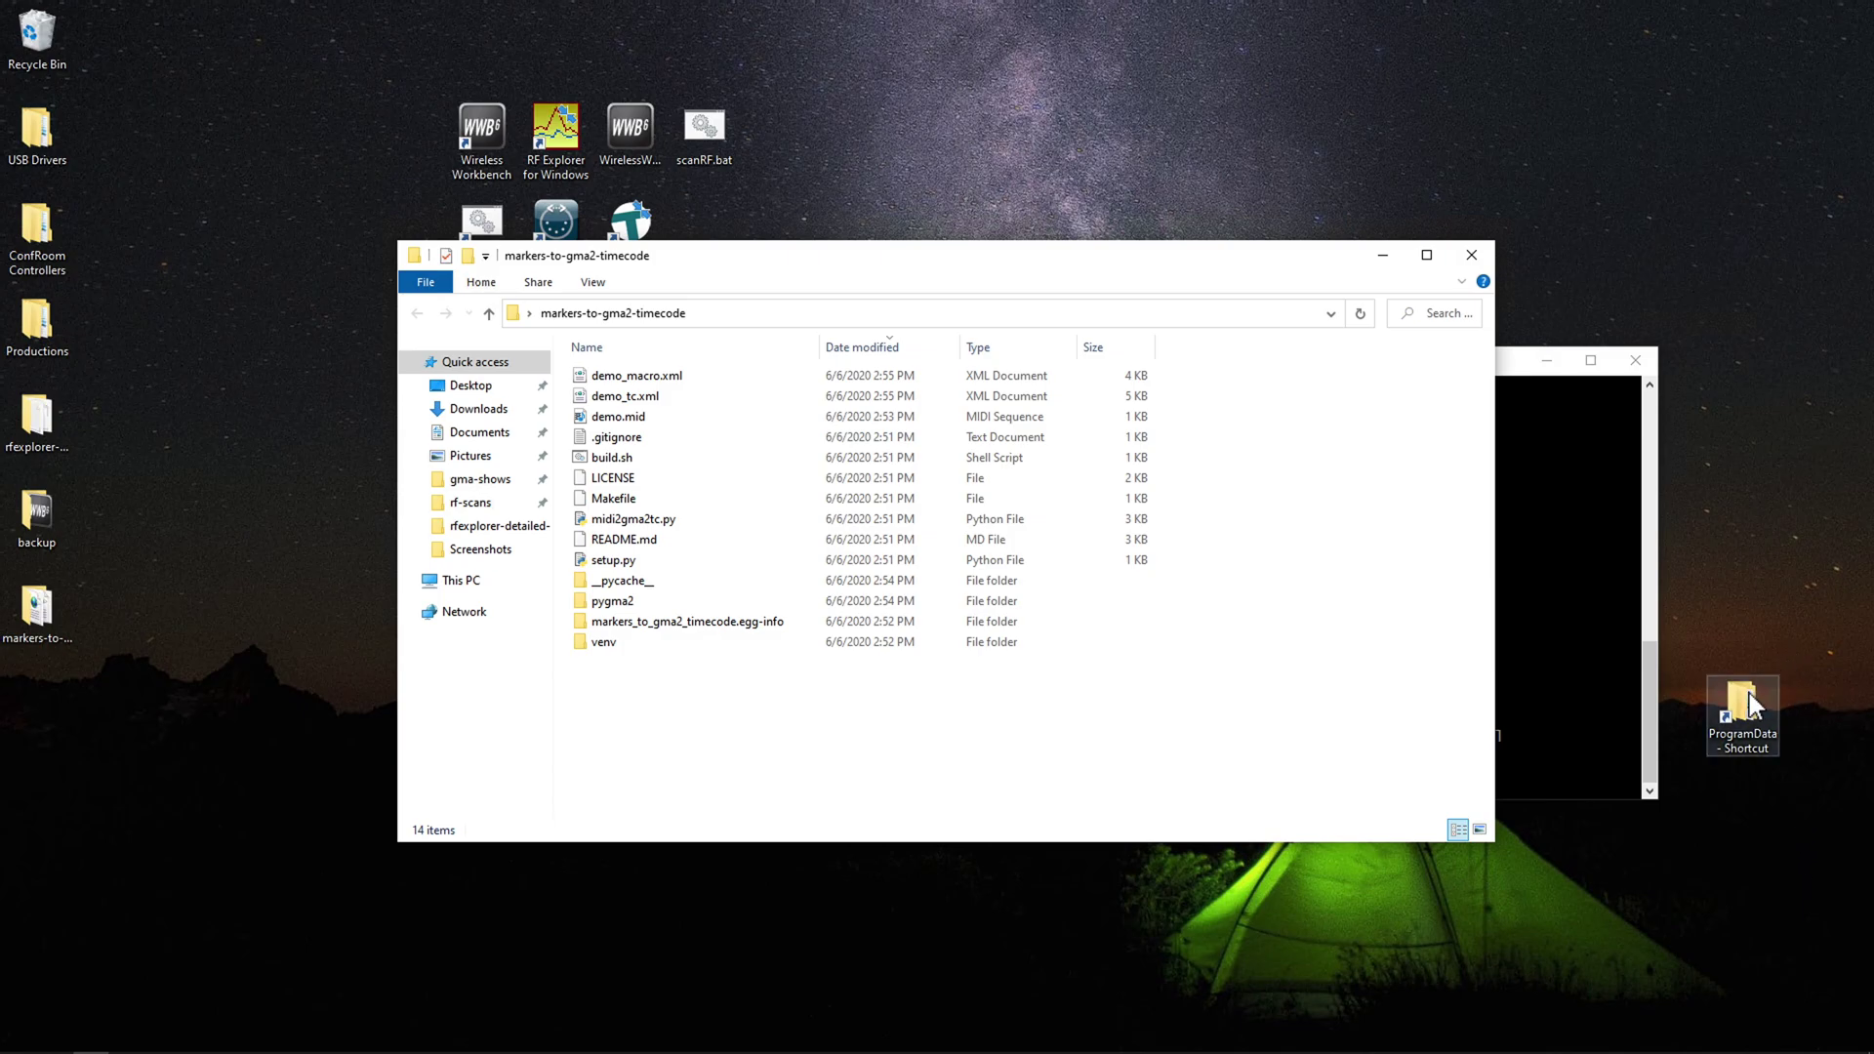
- Open ProgramData > MA Lighting Technologies > grandma > gma2_V_3.9 in a second window and place it beside the project folder
double_click(1742, 701)
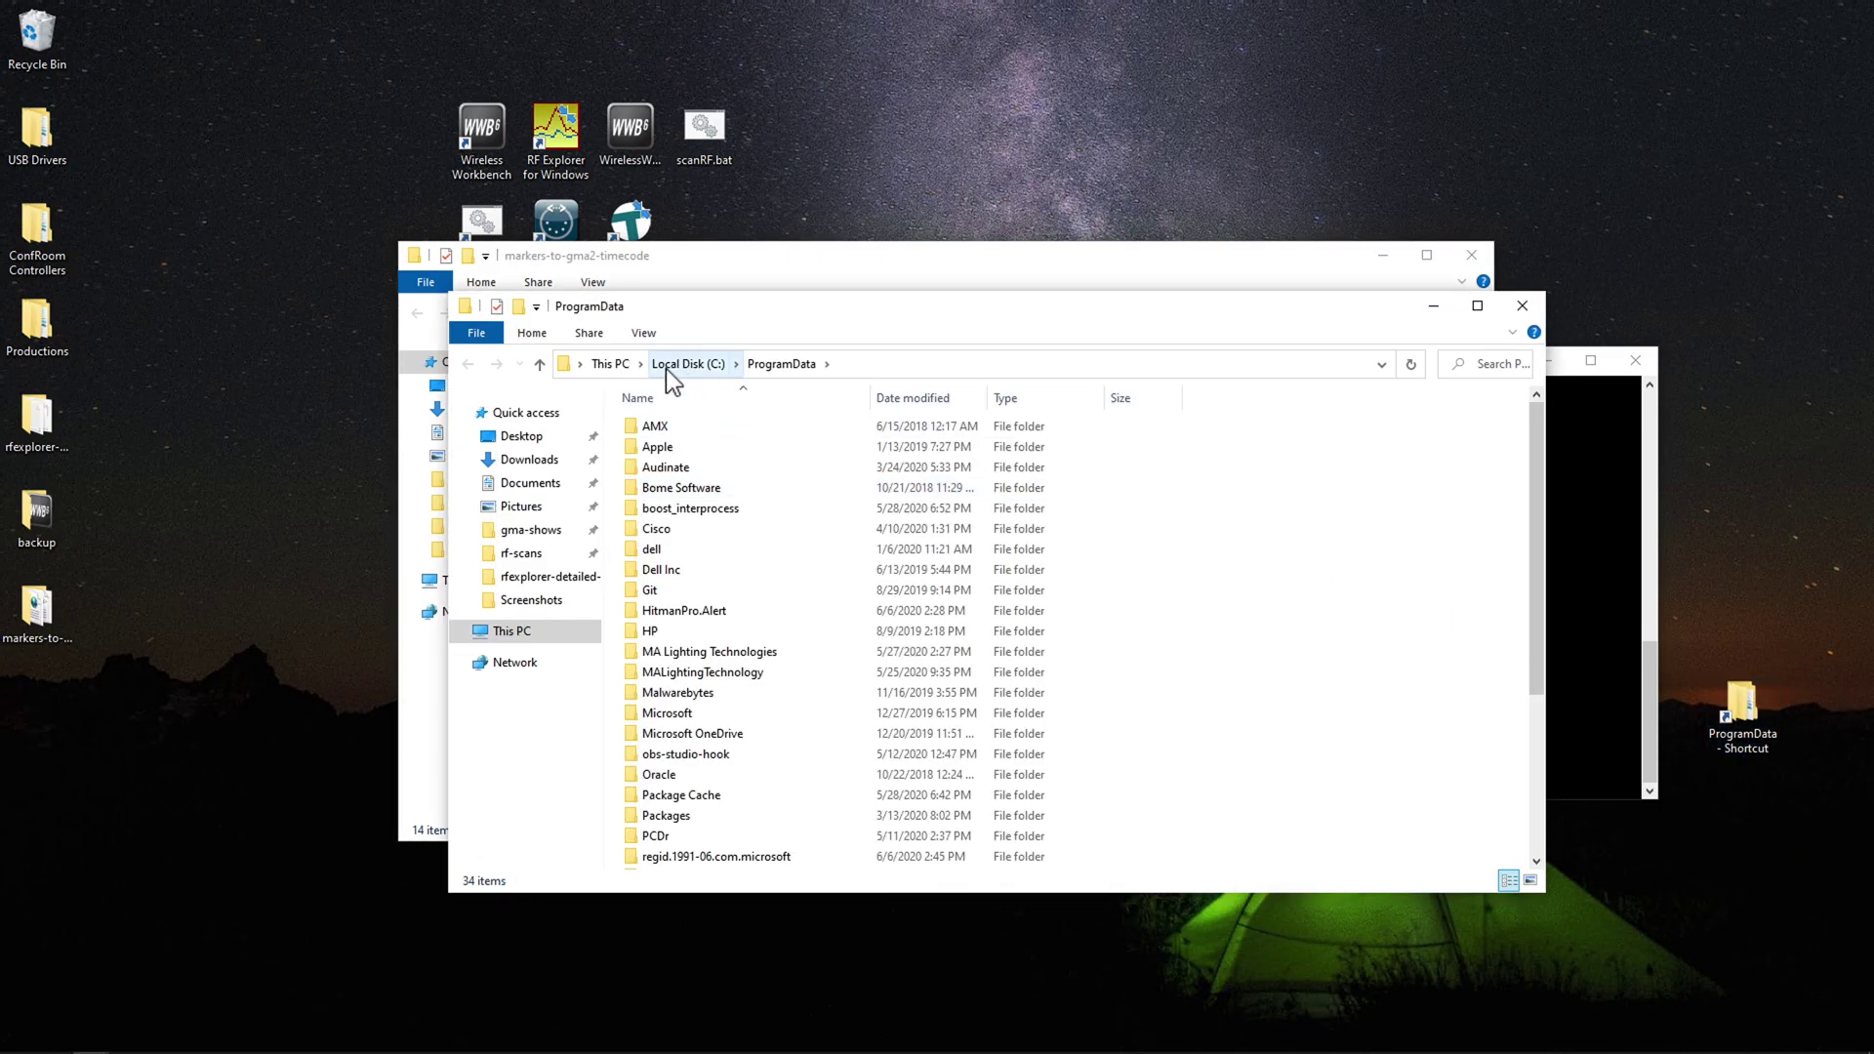
double_click(741, 652)
double_click(666, 432)
double_click(683, 427)
drag(767, 318, 1333, 265)
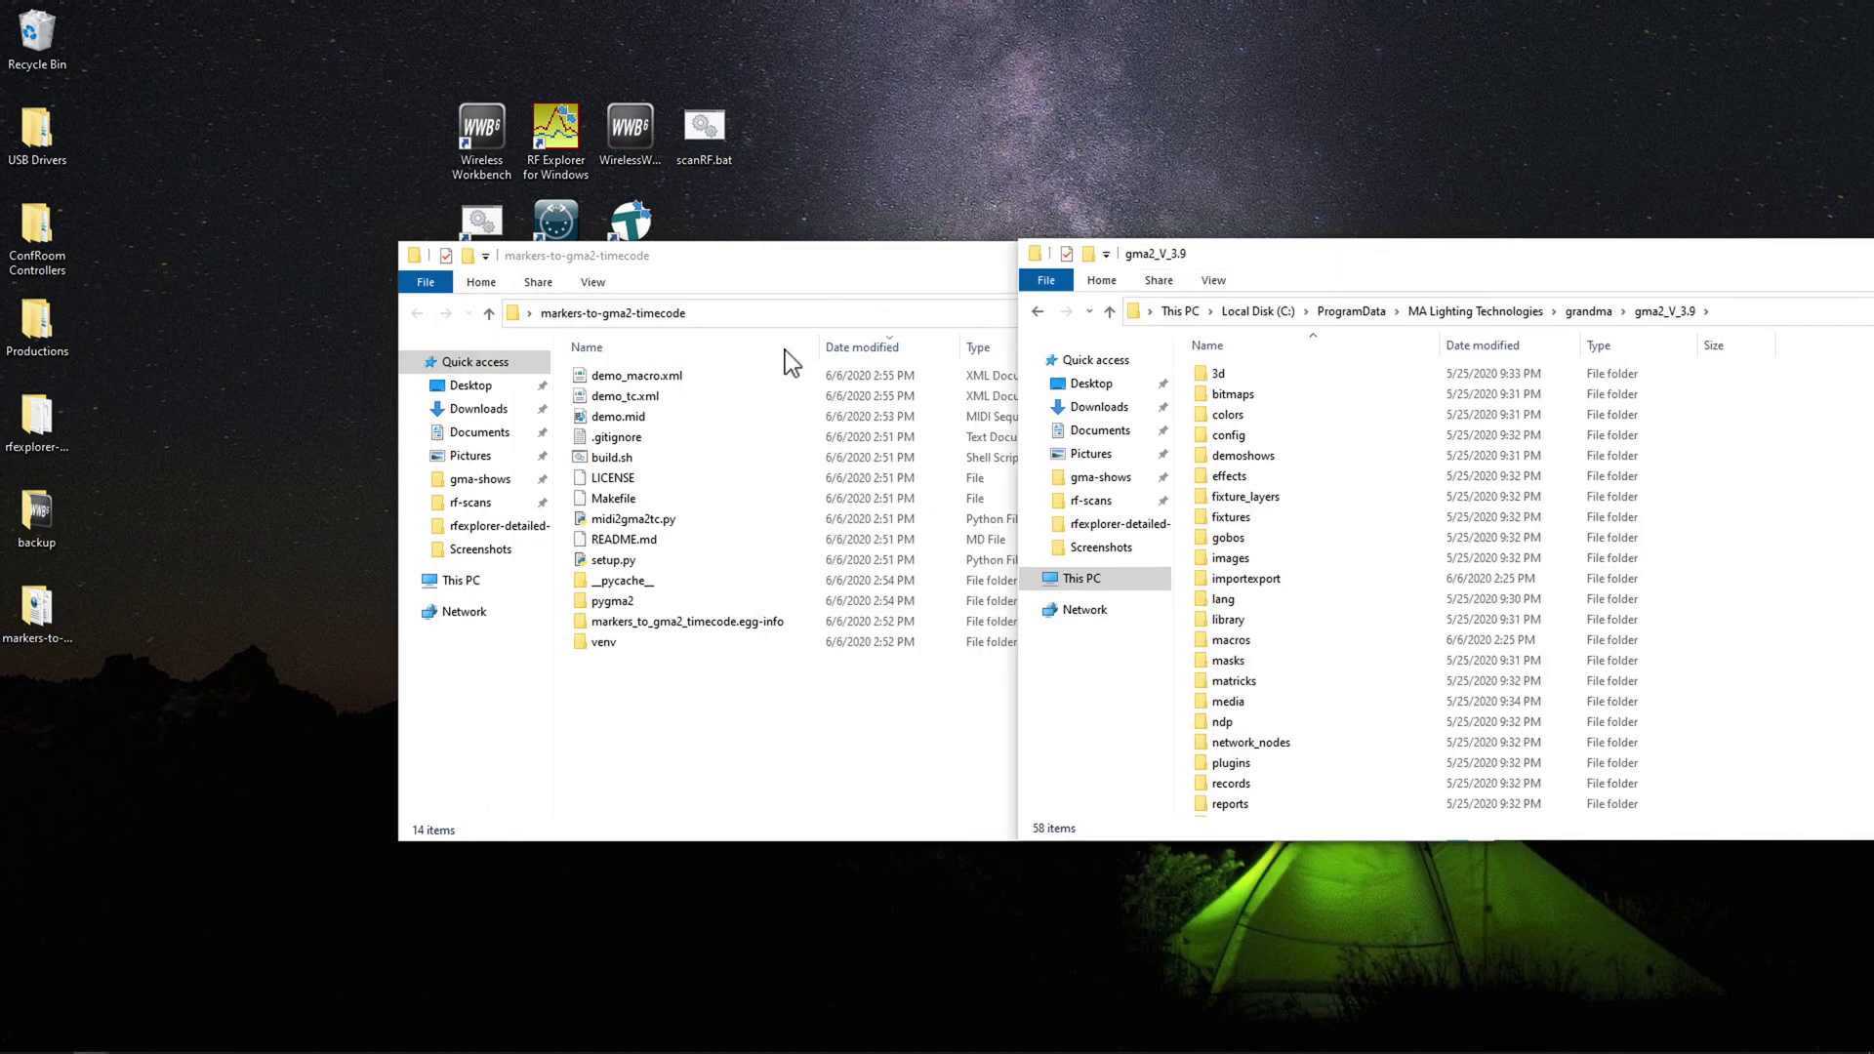
- Move demo_macro.xml into the gma2_V_3.9 macros folder and demo_tc.xml into its importexport folder
click(659, 381)
drag(659, 388, 1236, 644)
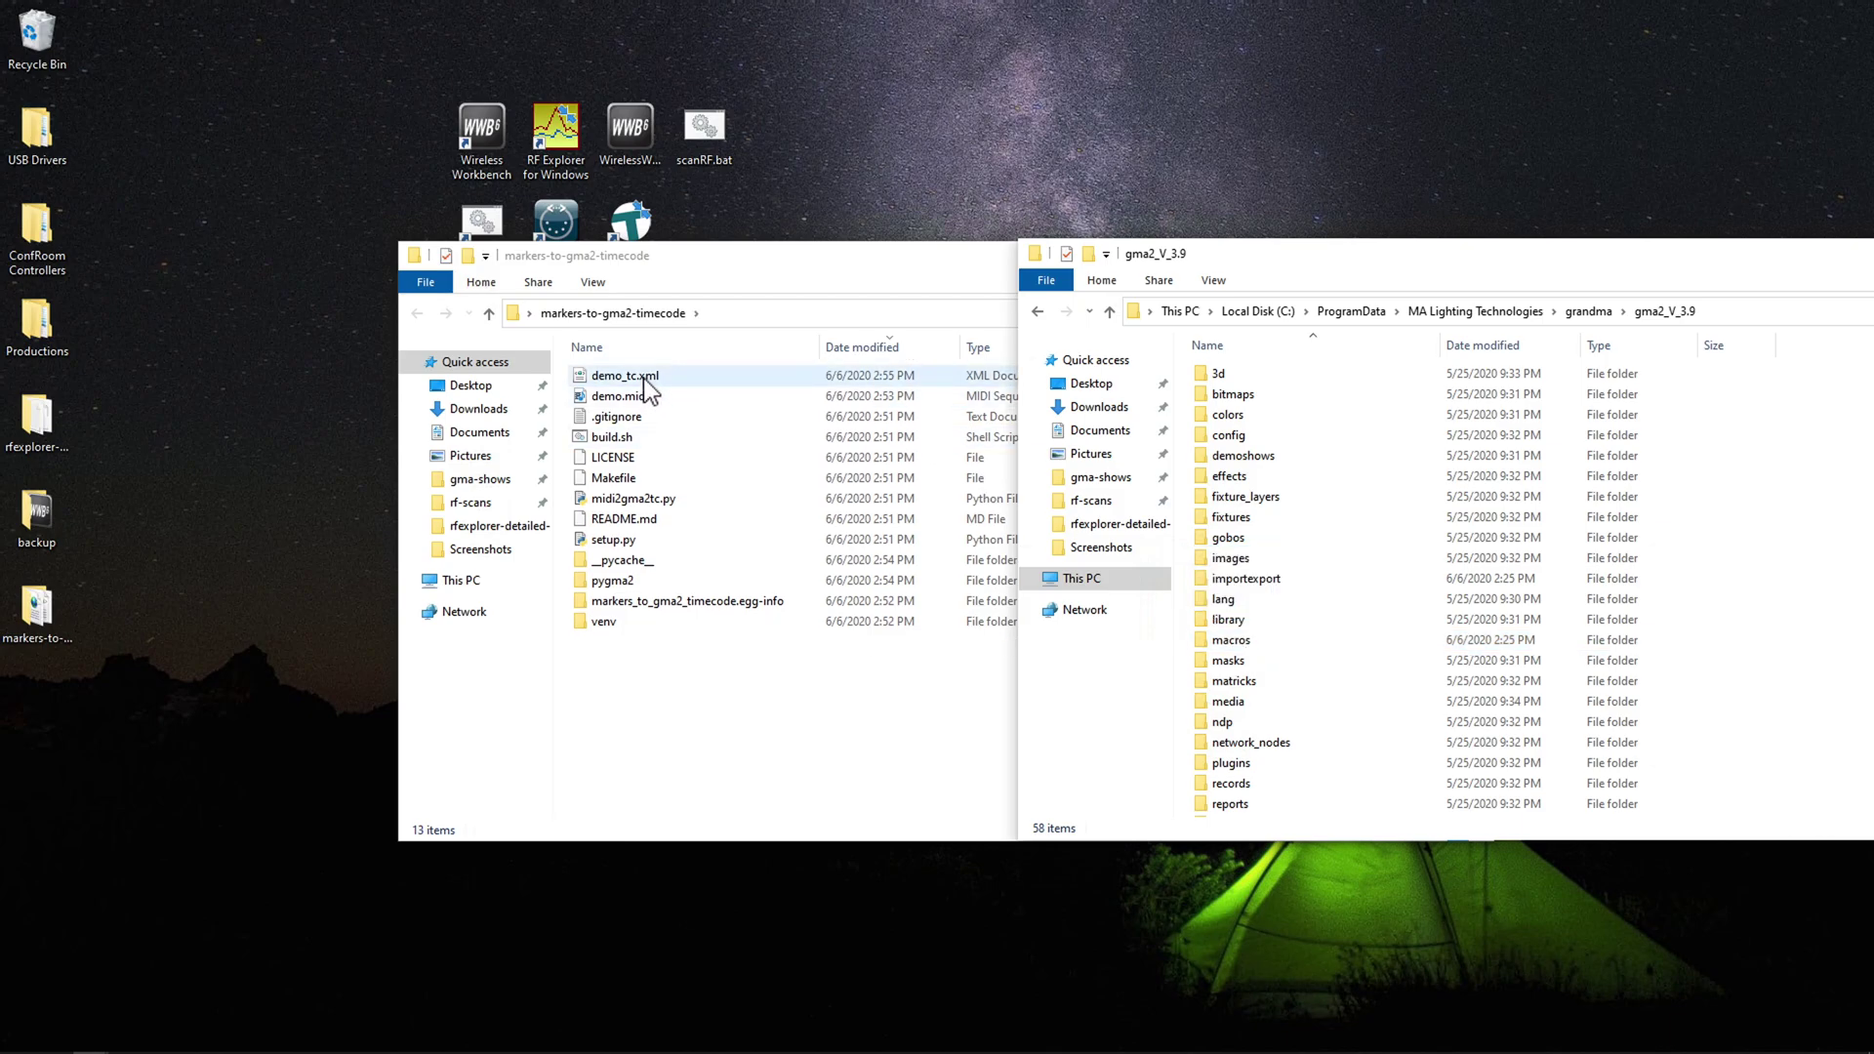
drag(646, 381, 1269, 588)
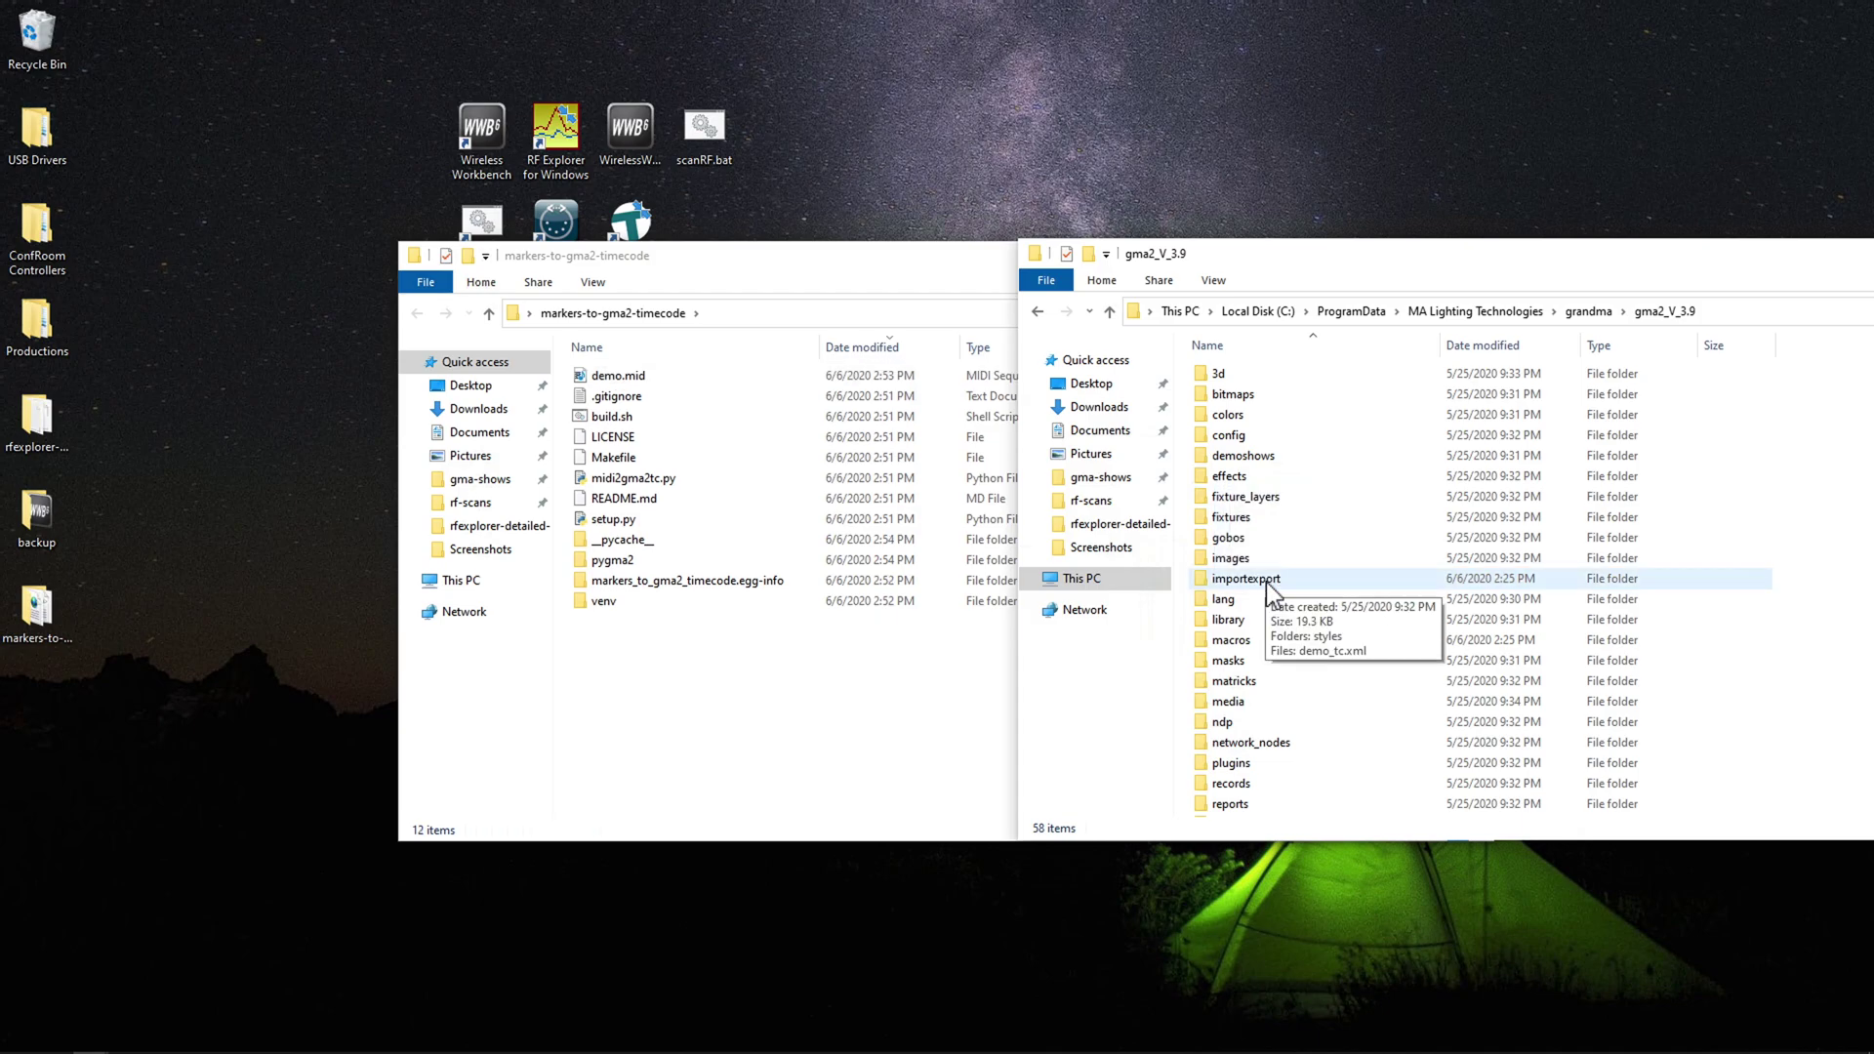
- Switch to the GitHub README in Chrome and examine the Examples section's output paths for the two XML files
key(alt+Tab)
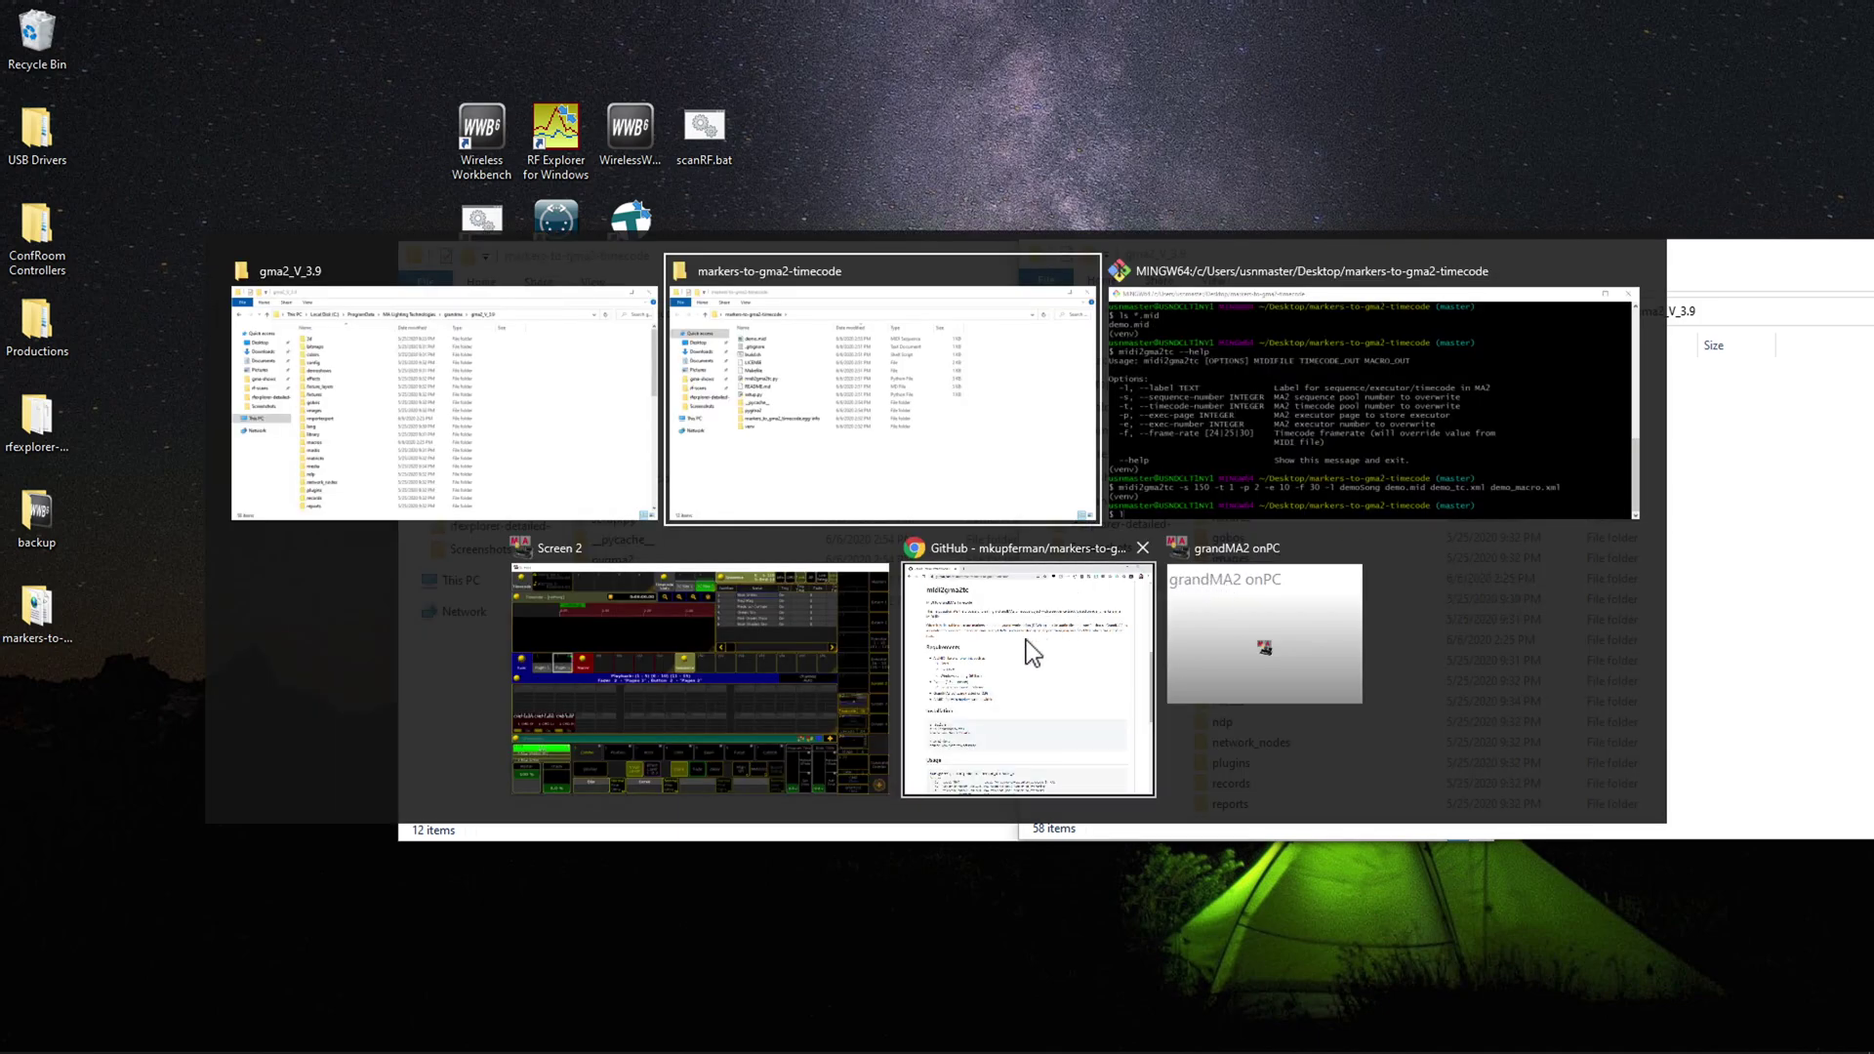
click(1027, 646)
scroll(486, 676, down, 3)
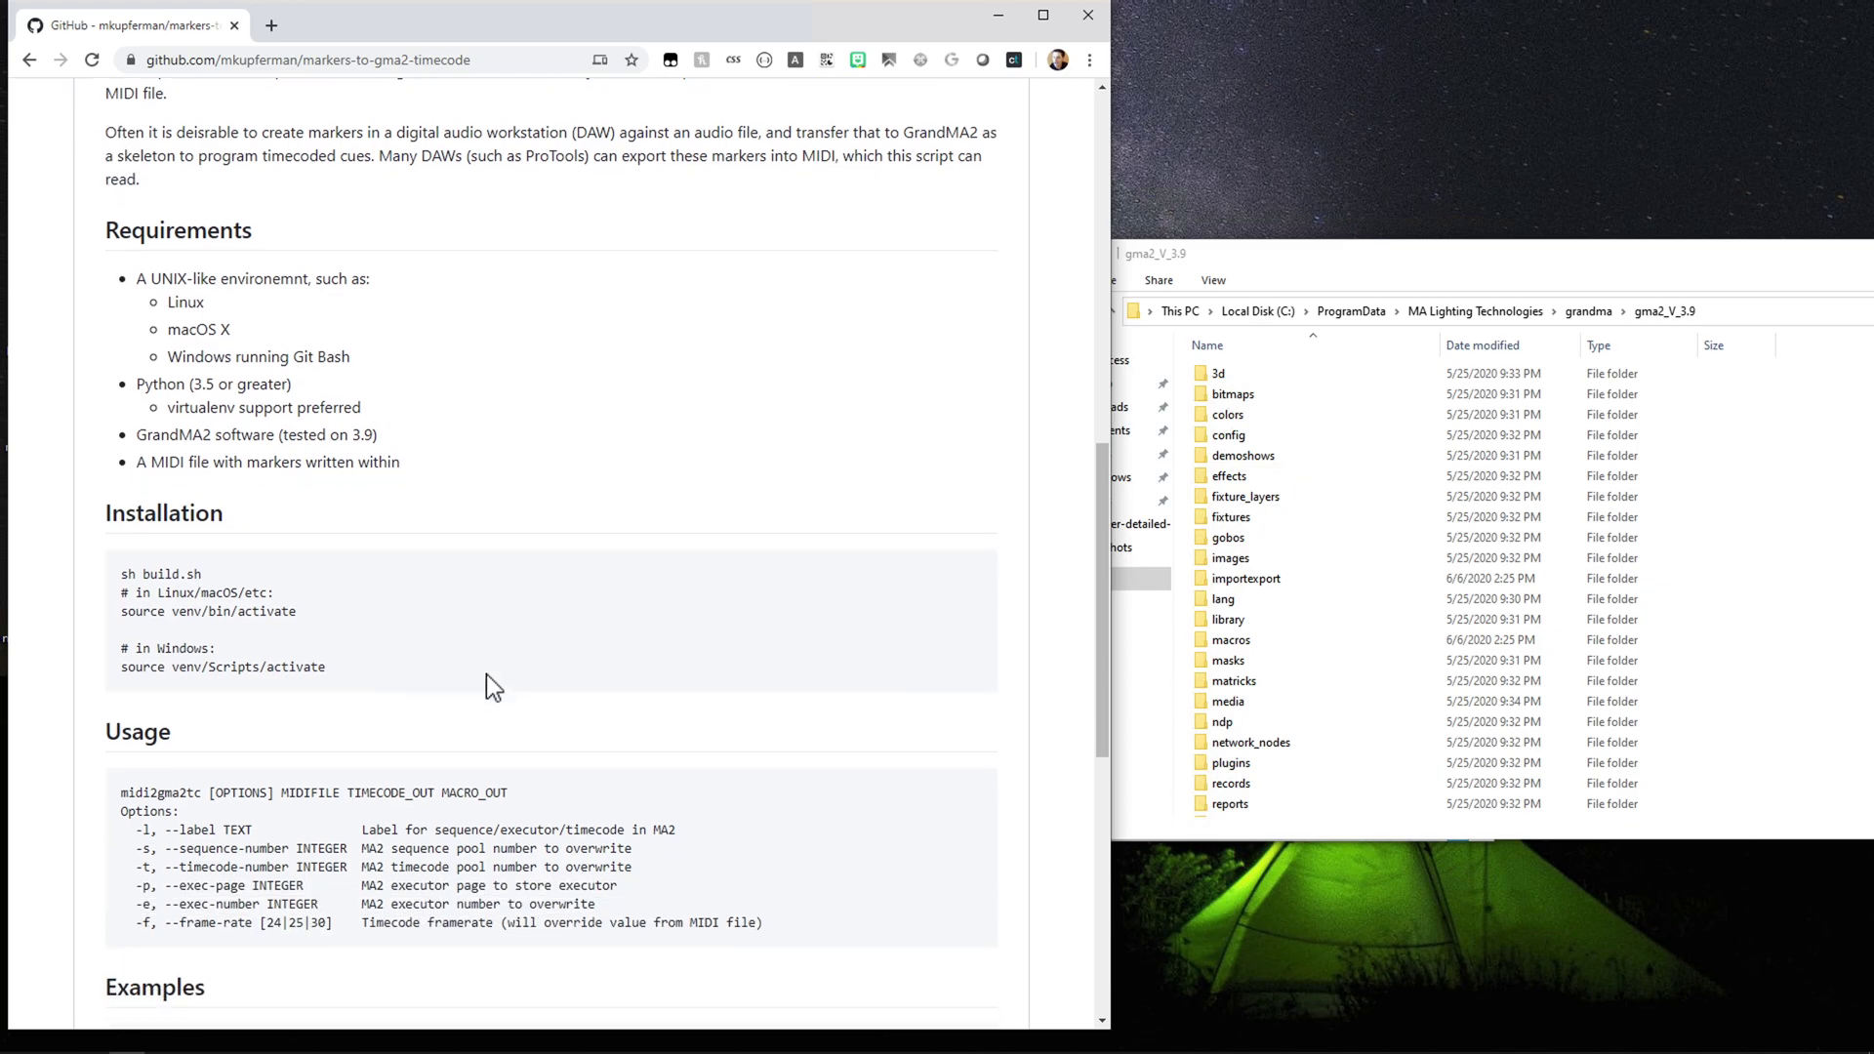
scroll(488, 675, down, 2)
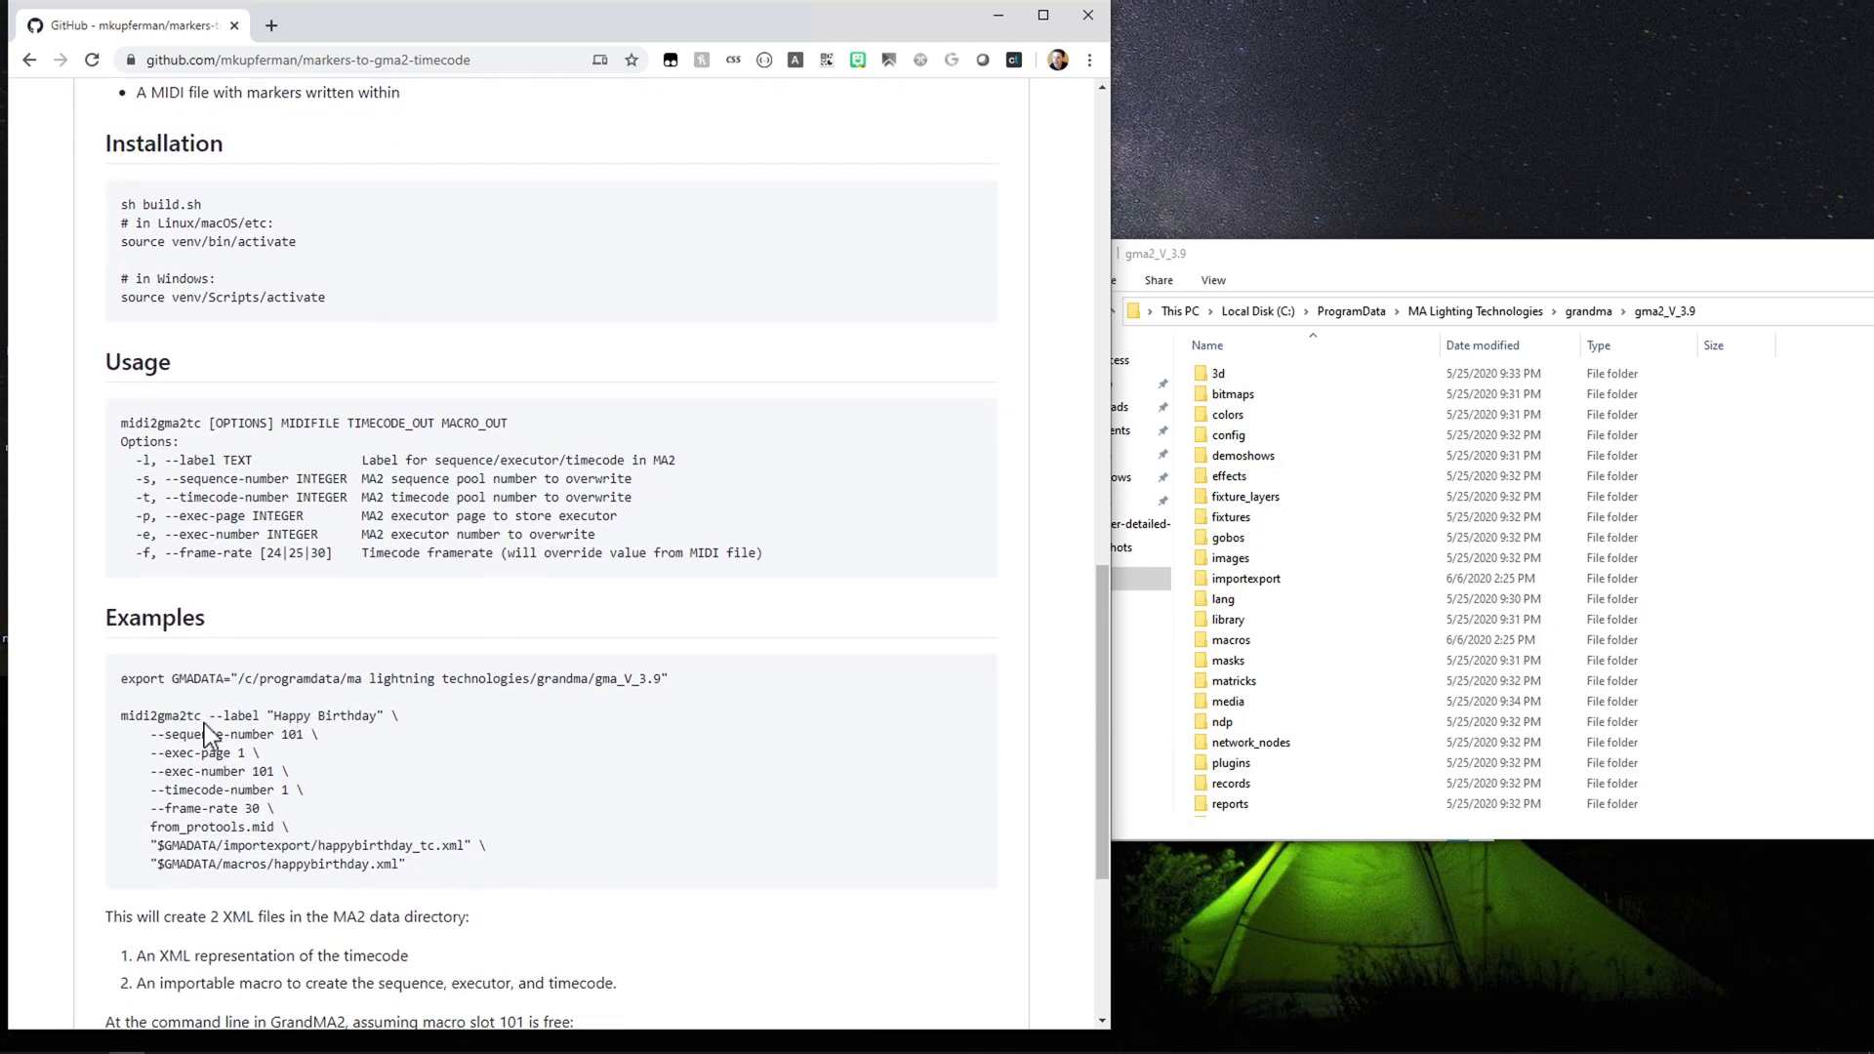
double_click(252, 847)
double_click(249, 865)
- Switch to the grandMA2 Screen 2 window and import demo_macro.xml at macro 300 through the command line
key(alt+Tab)
key(alt+Tab)
key(alt+Tab)
key(alt+Tab)
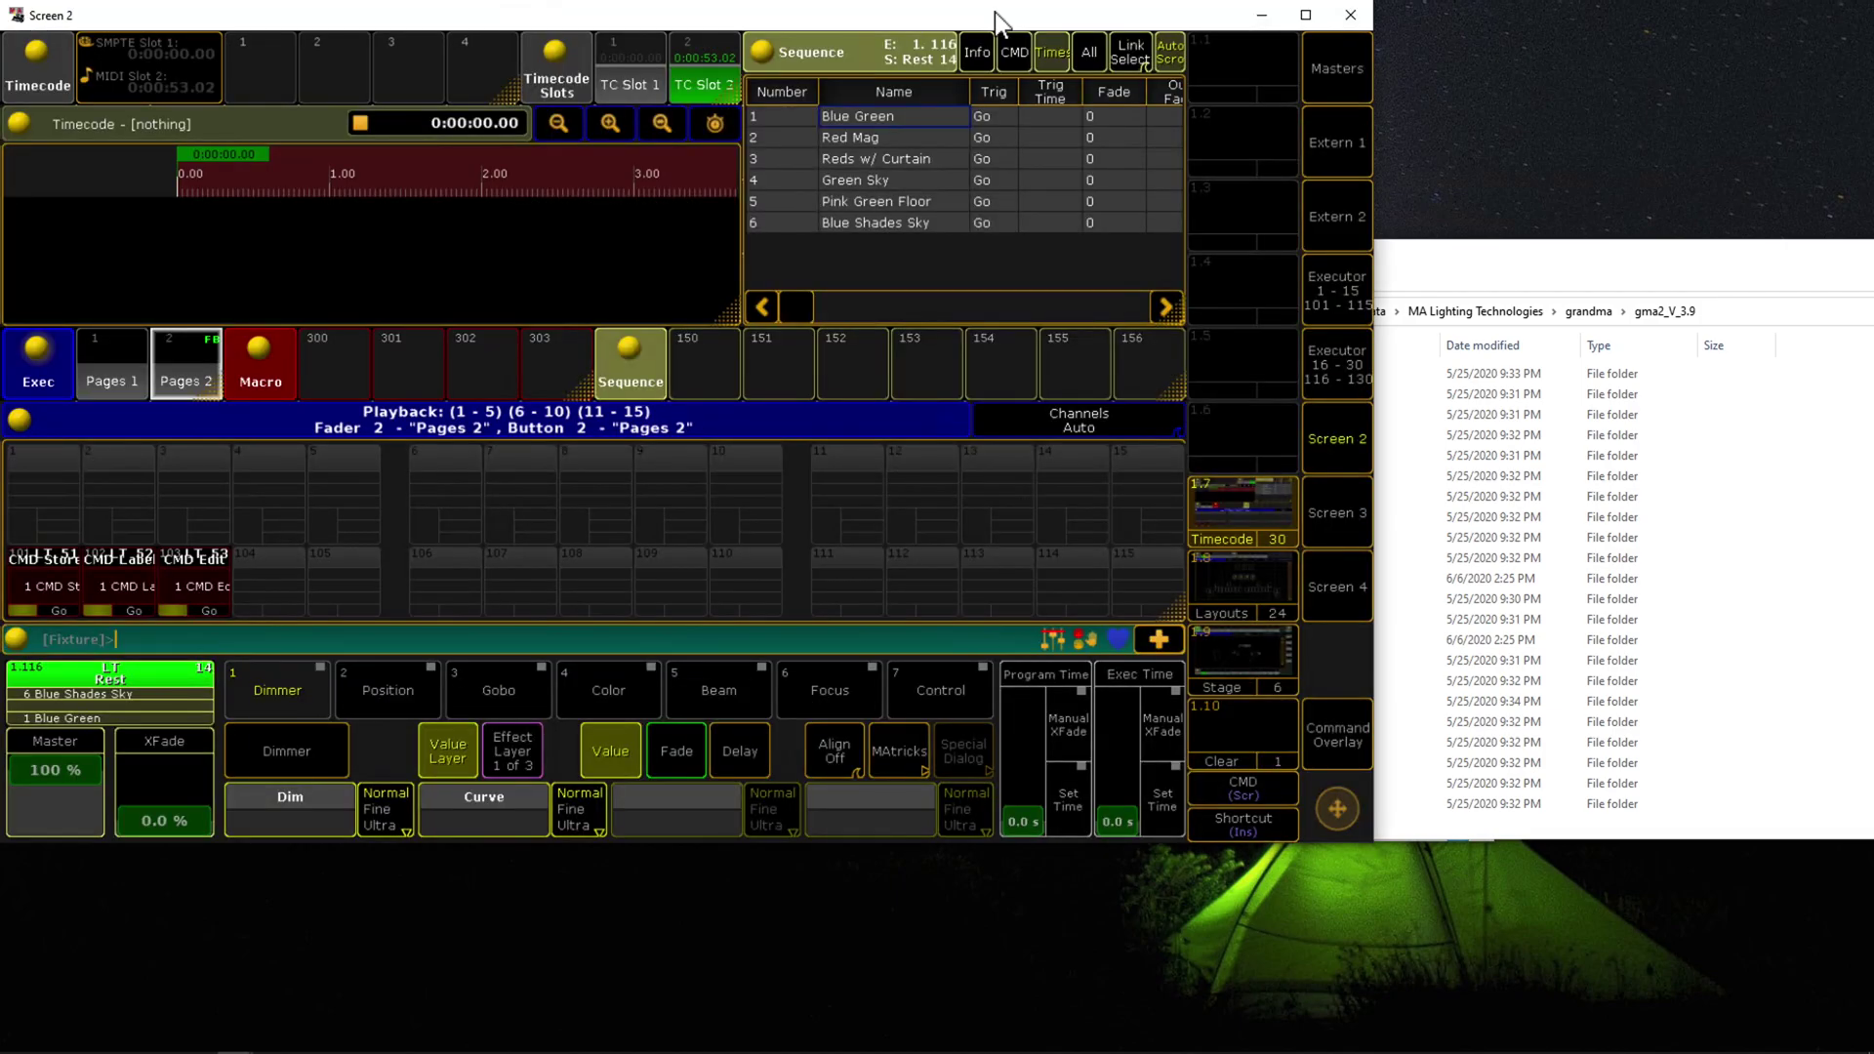
click(1358, 744)
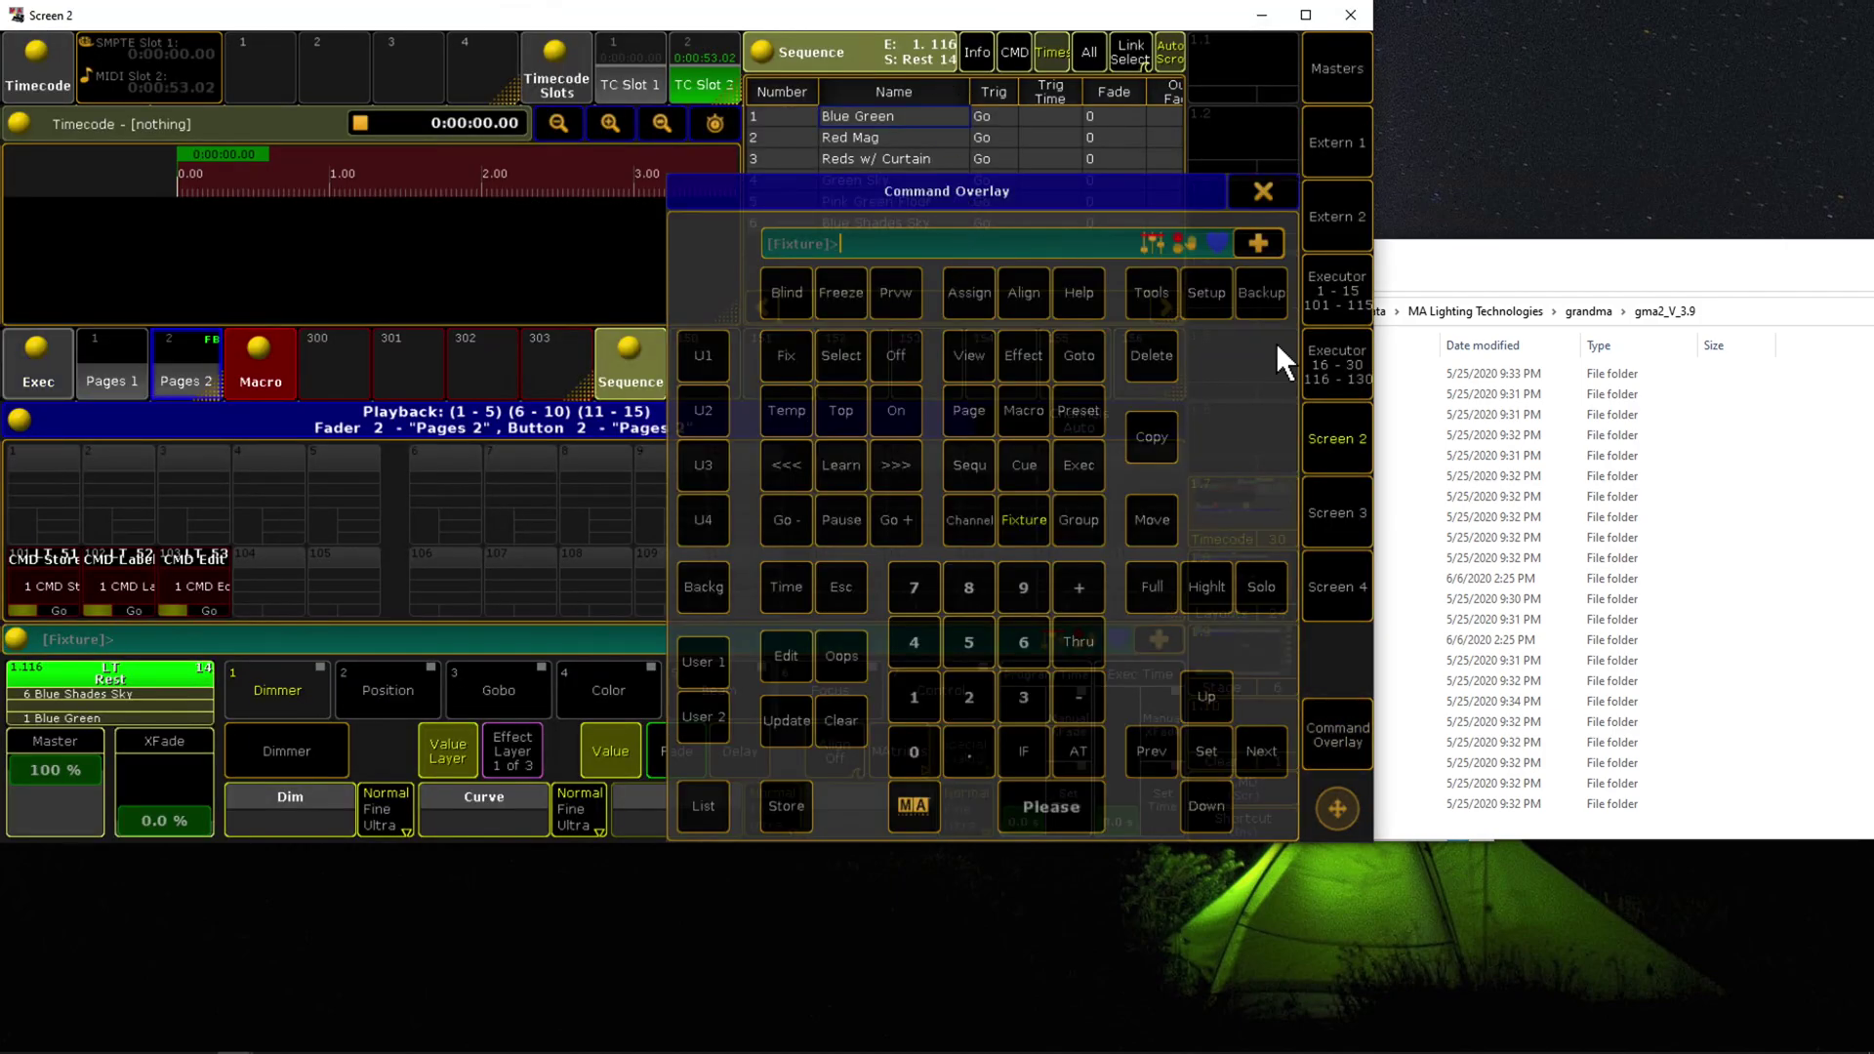
text(import demo_macro.xml at macro)
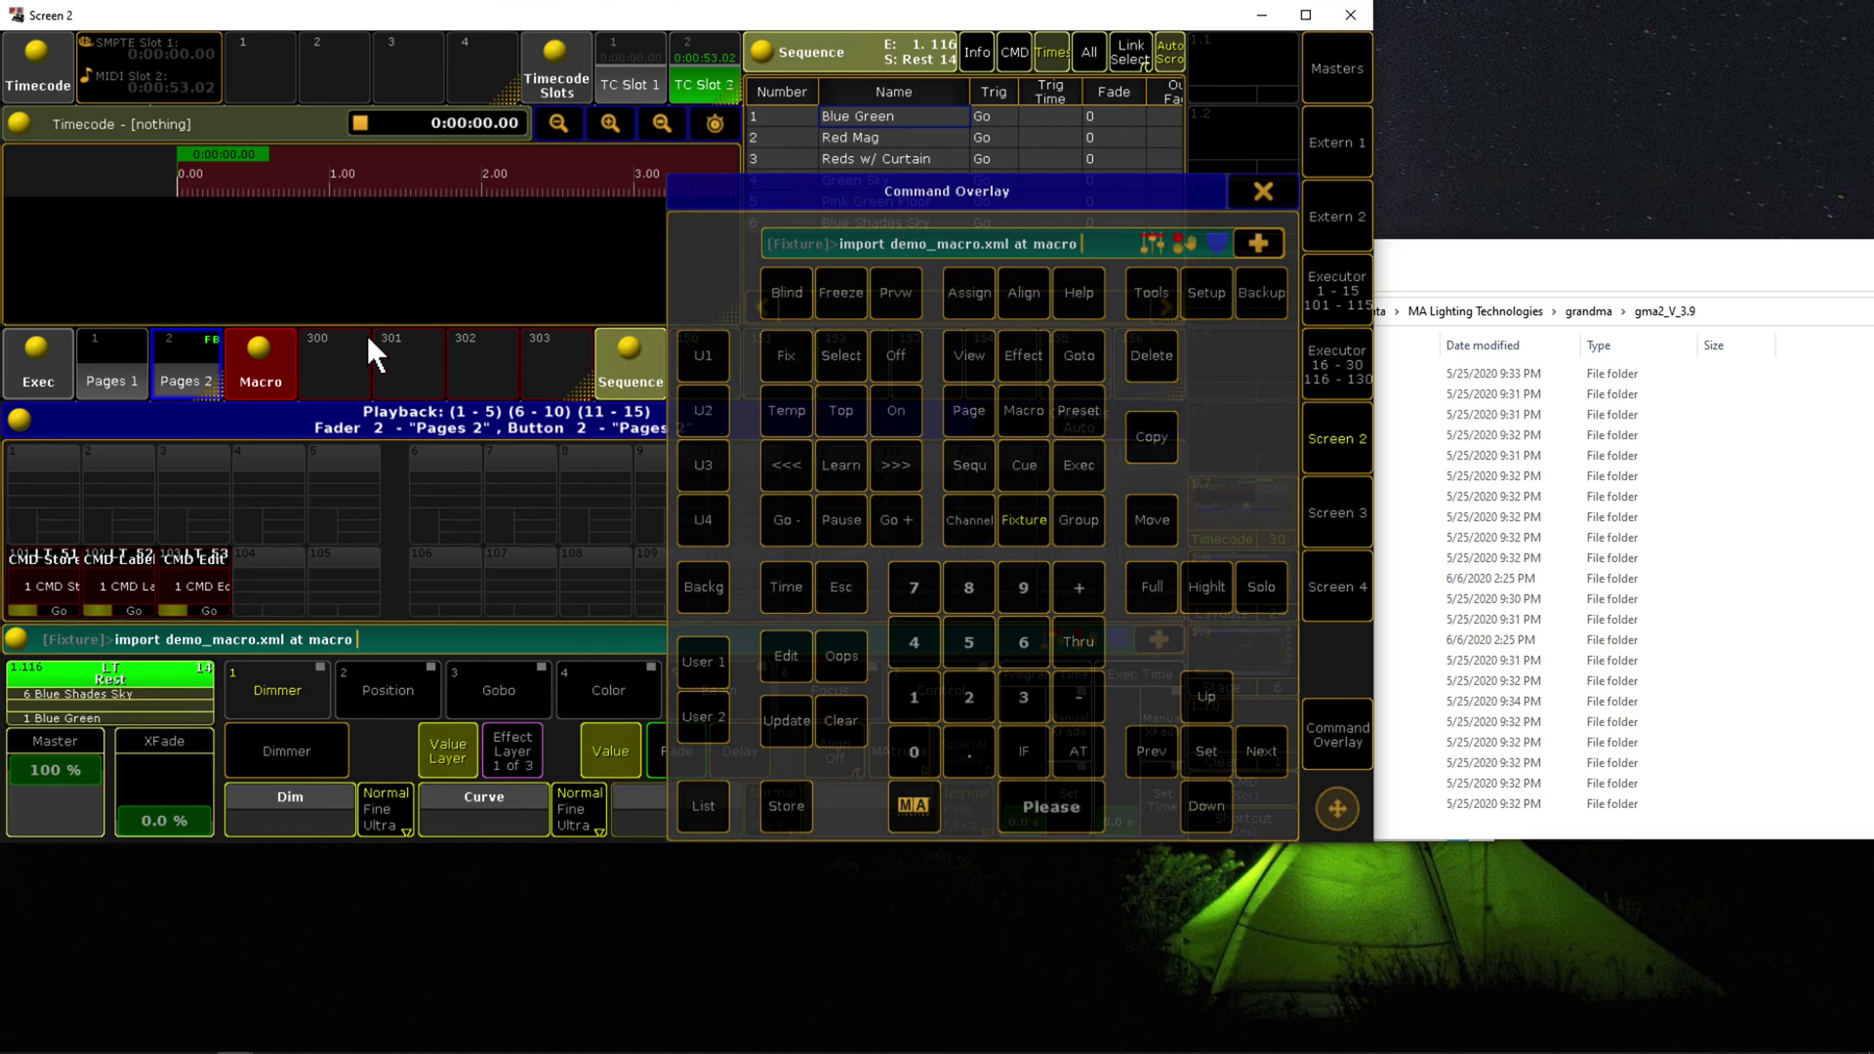
text( 300)
key(Return)
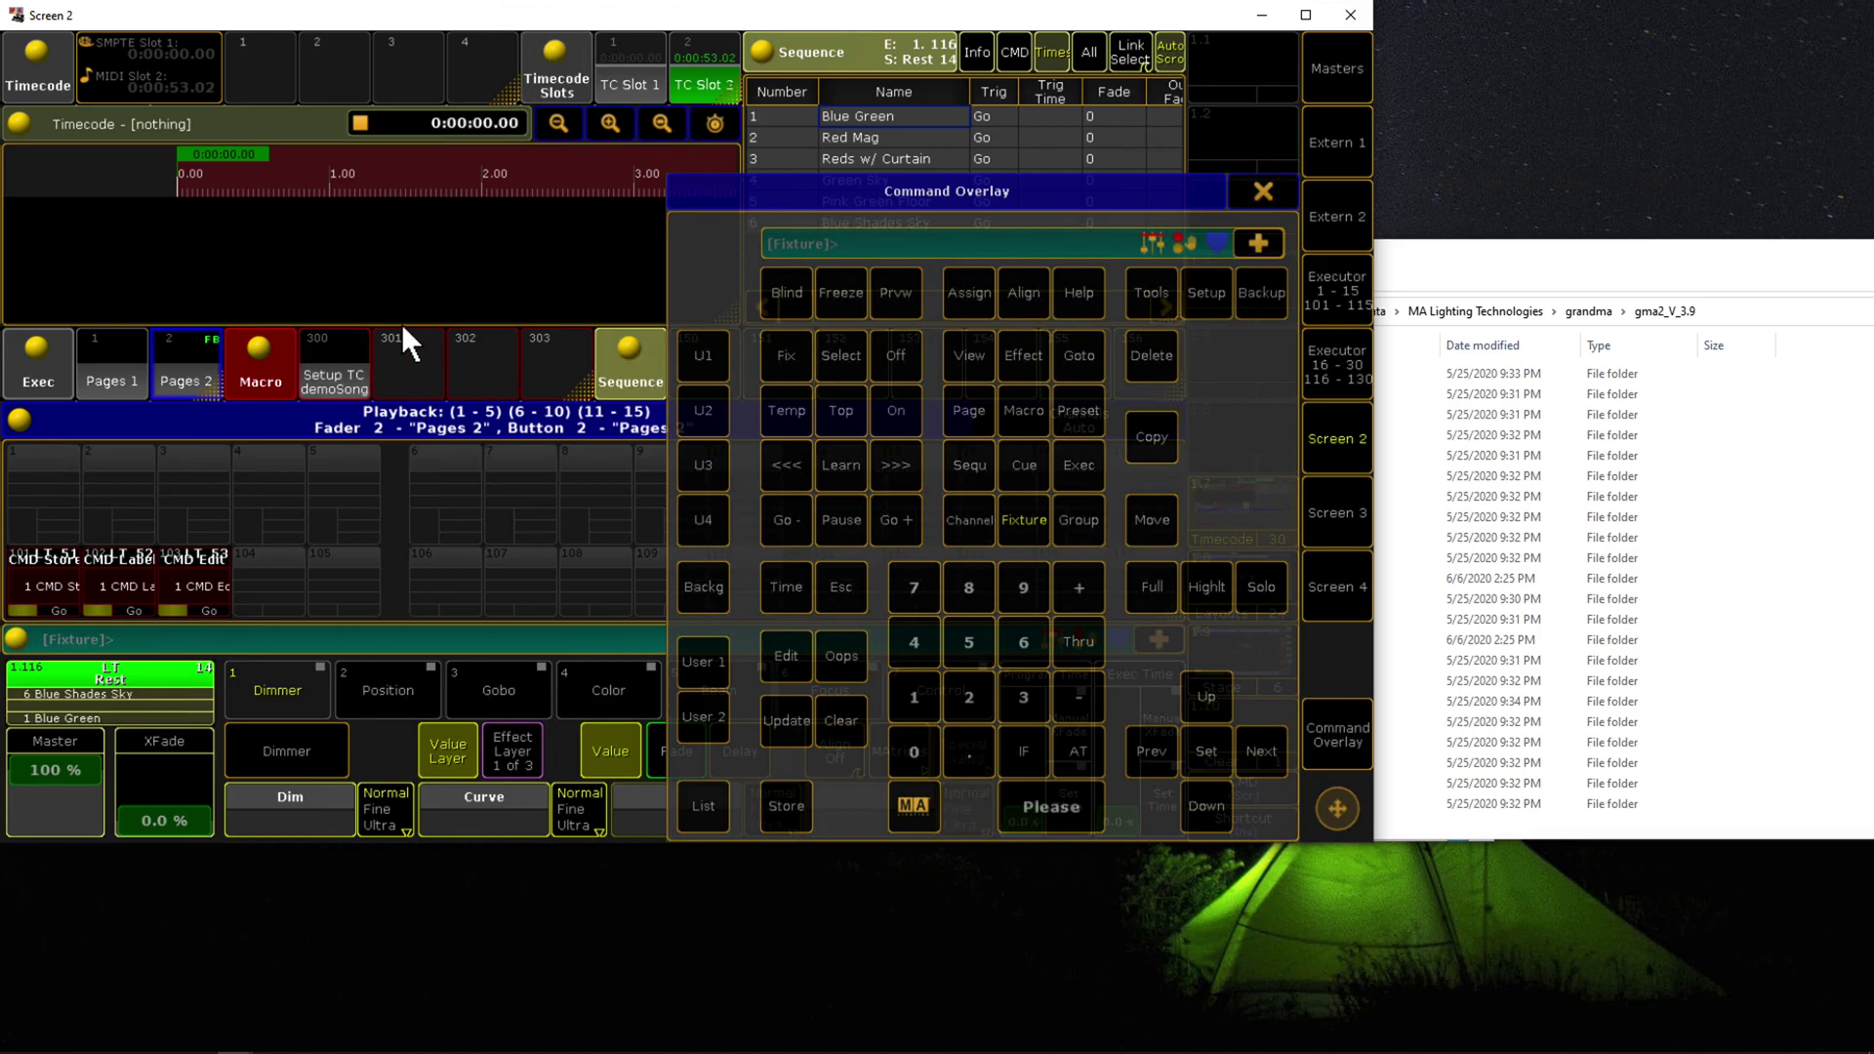
- Run macro 300 with the go command and close the command overlay
text(go macro 300)
key(Return)
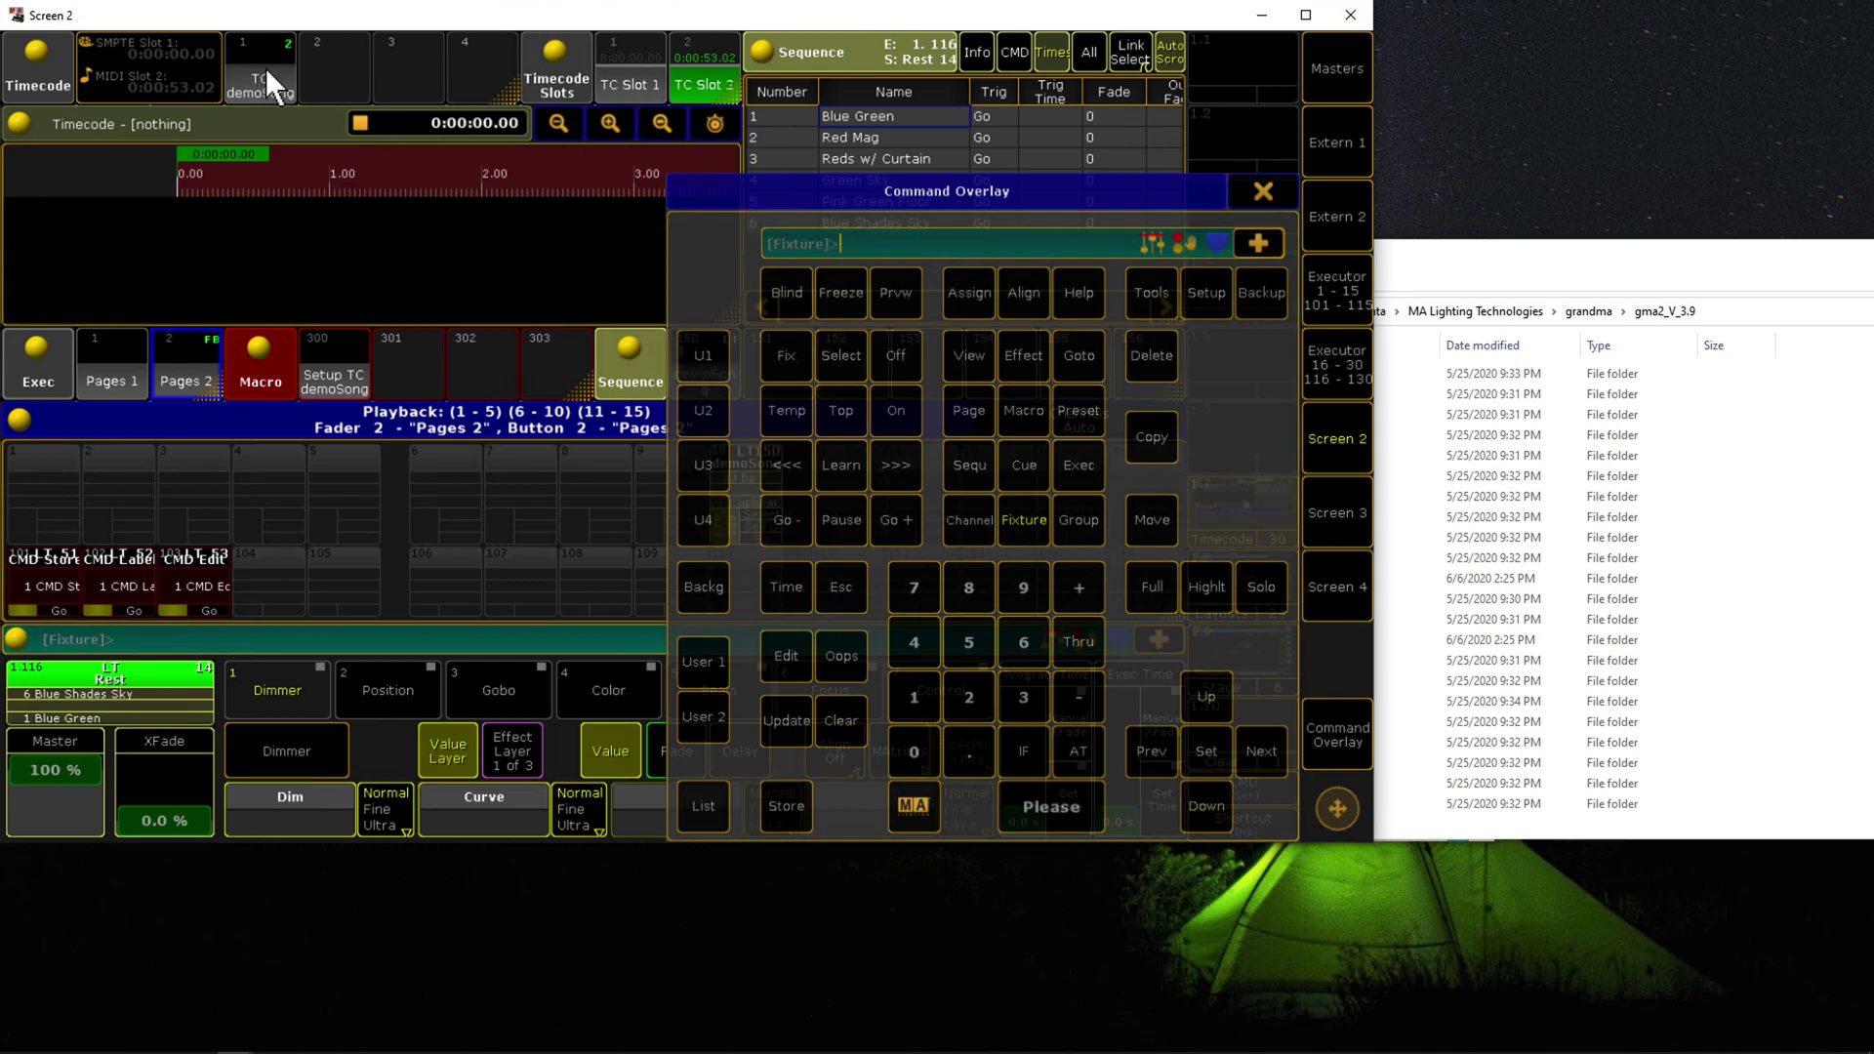
click(1260, 193)
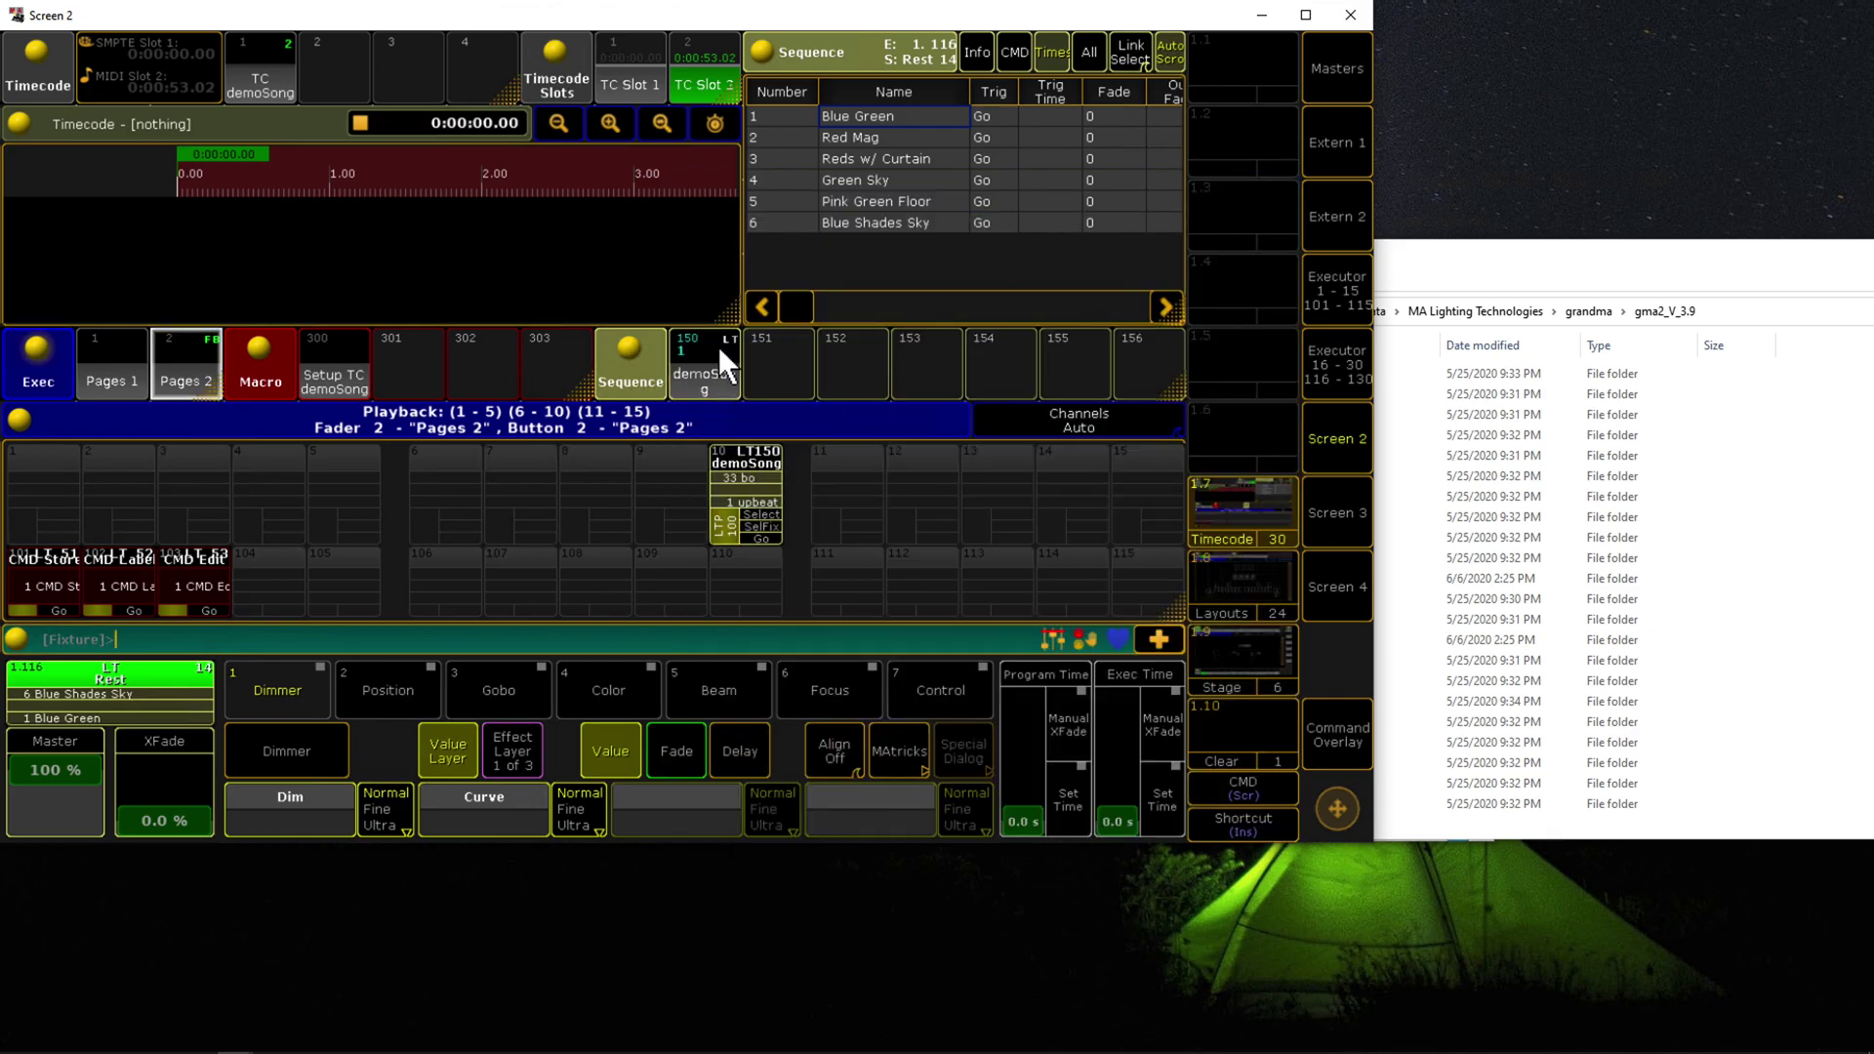
- Select the demoSong executor 10 on page 2 to load its cue list into the sequence view
click(1349, 732)
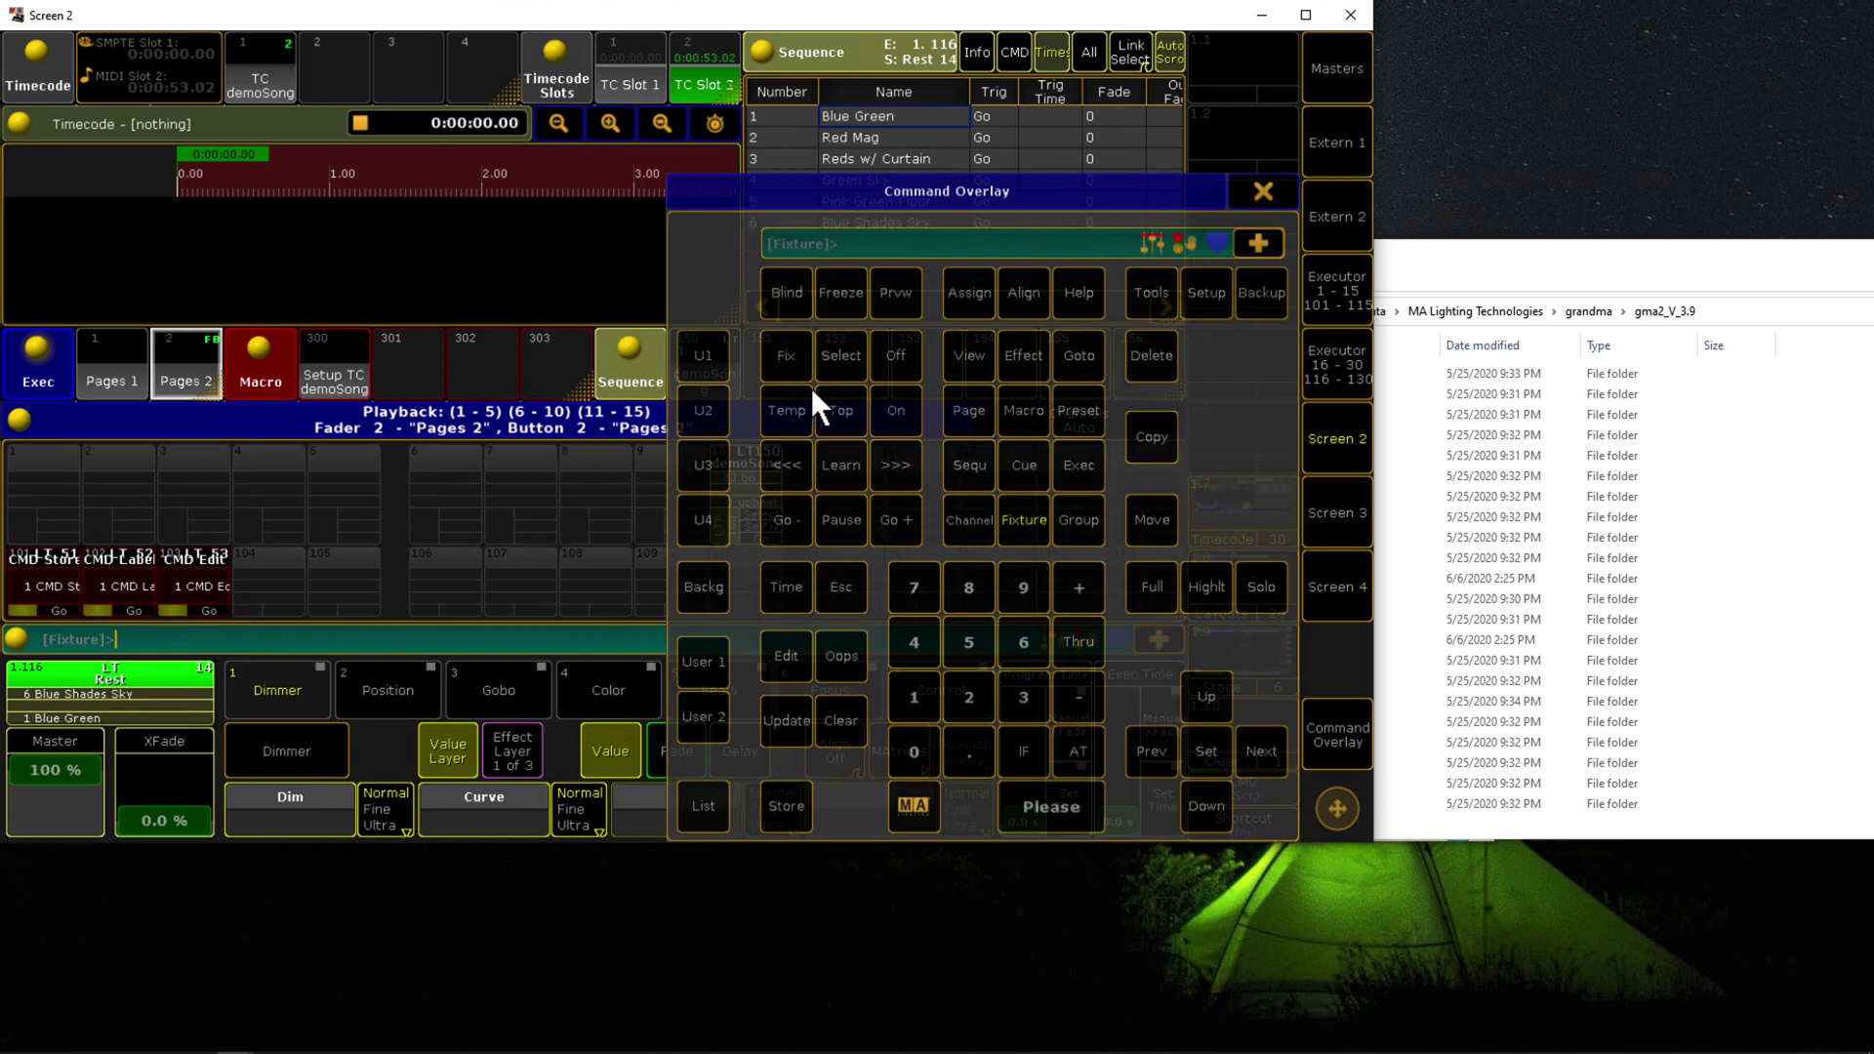
click(830, 357)
click(1276, 189)
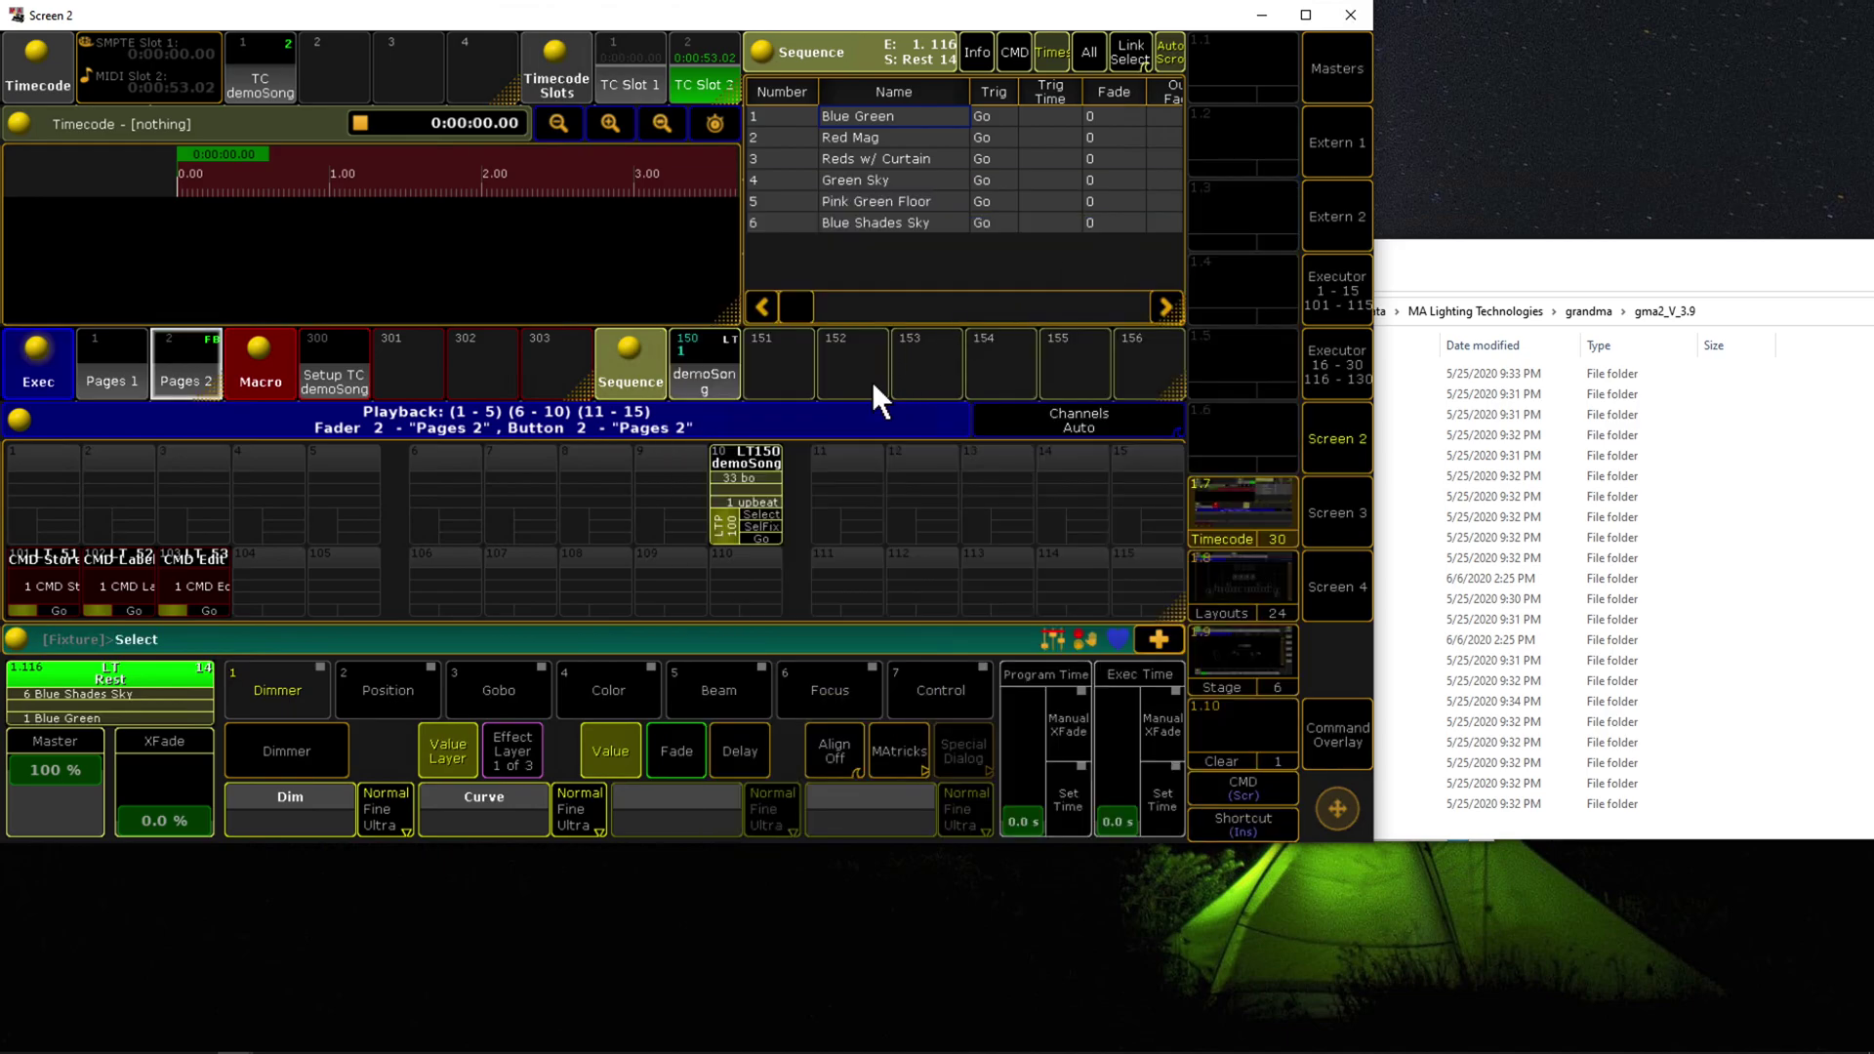
click(742, 453)
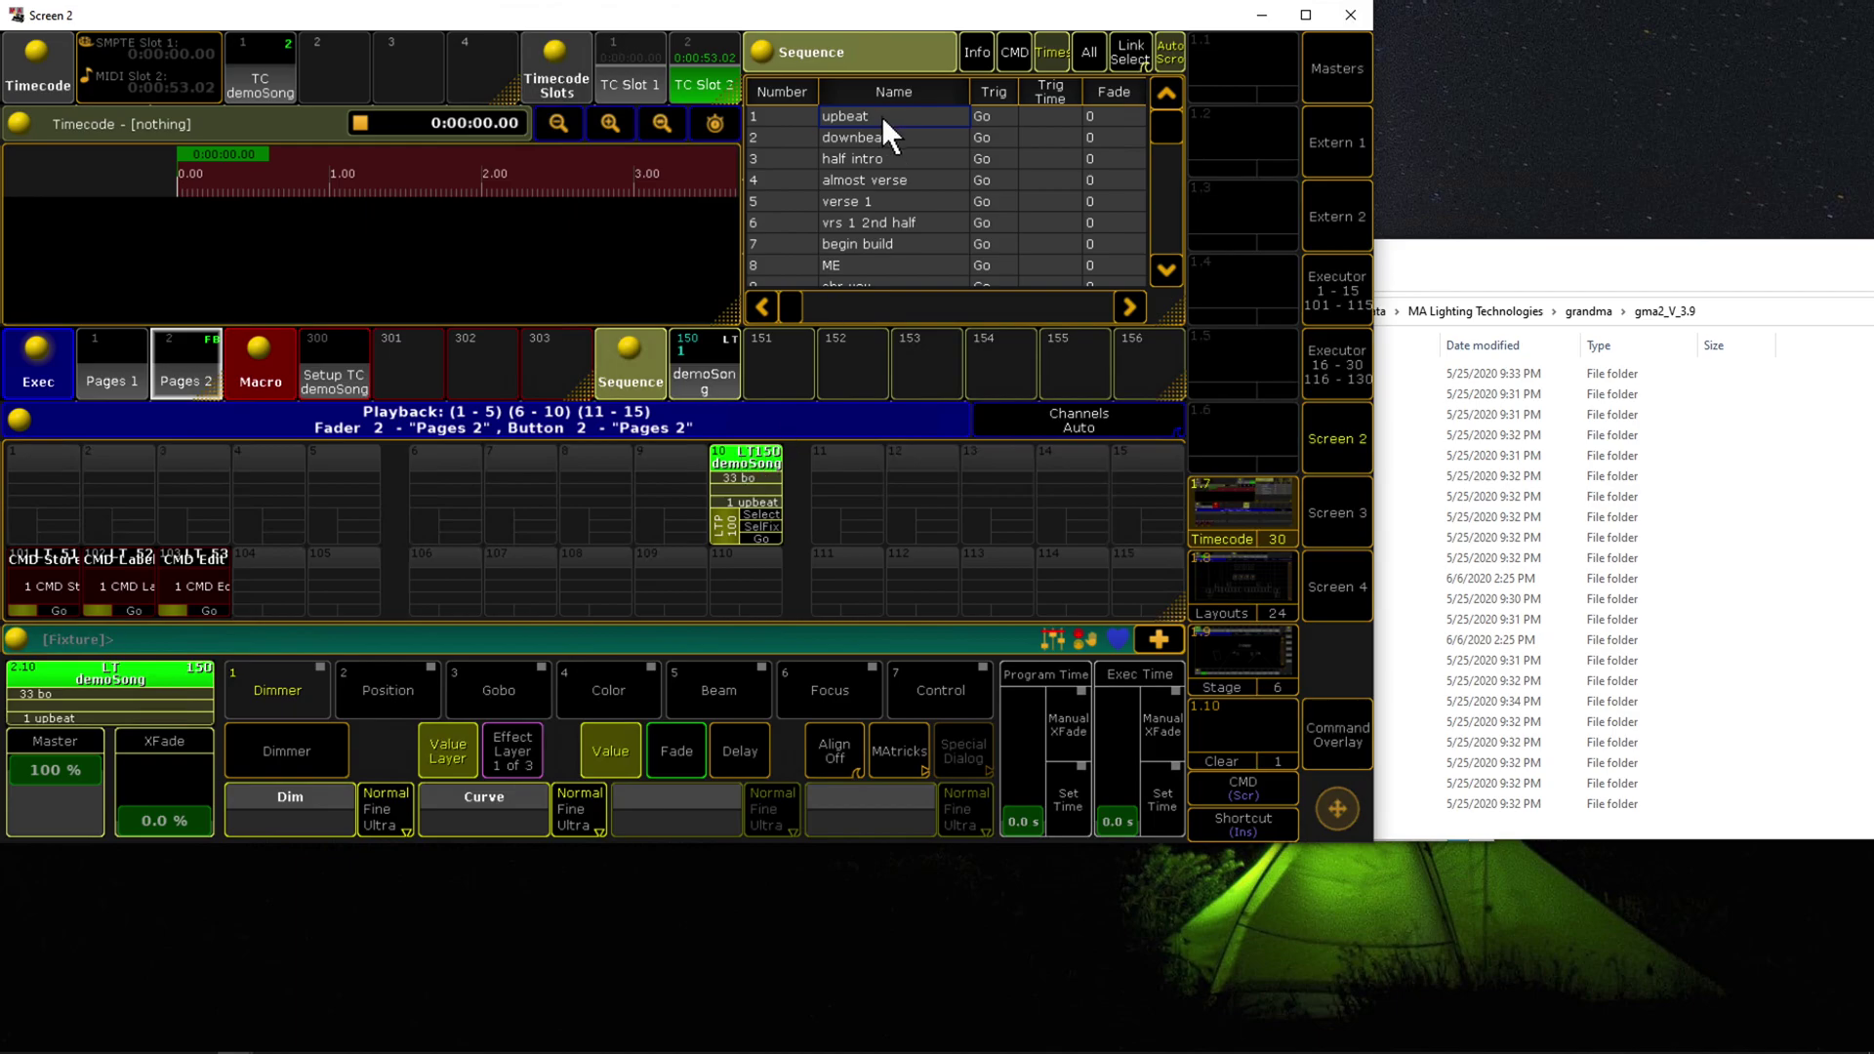
mouse_move(1157, 125)
mouse_down()
mouse_move(1163, 197)
mouse_move(1164, 115)
mouse_up()
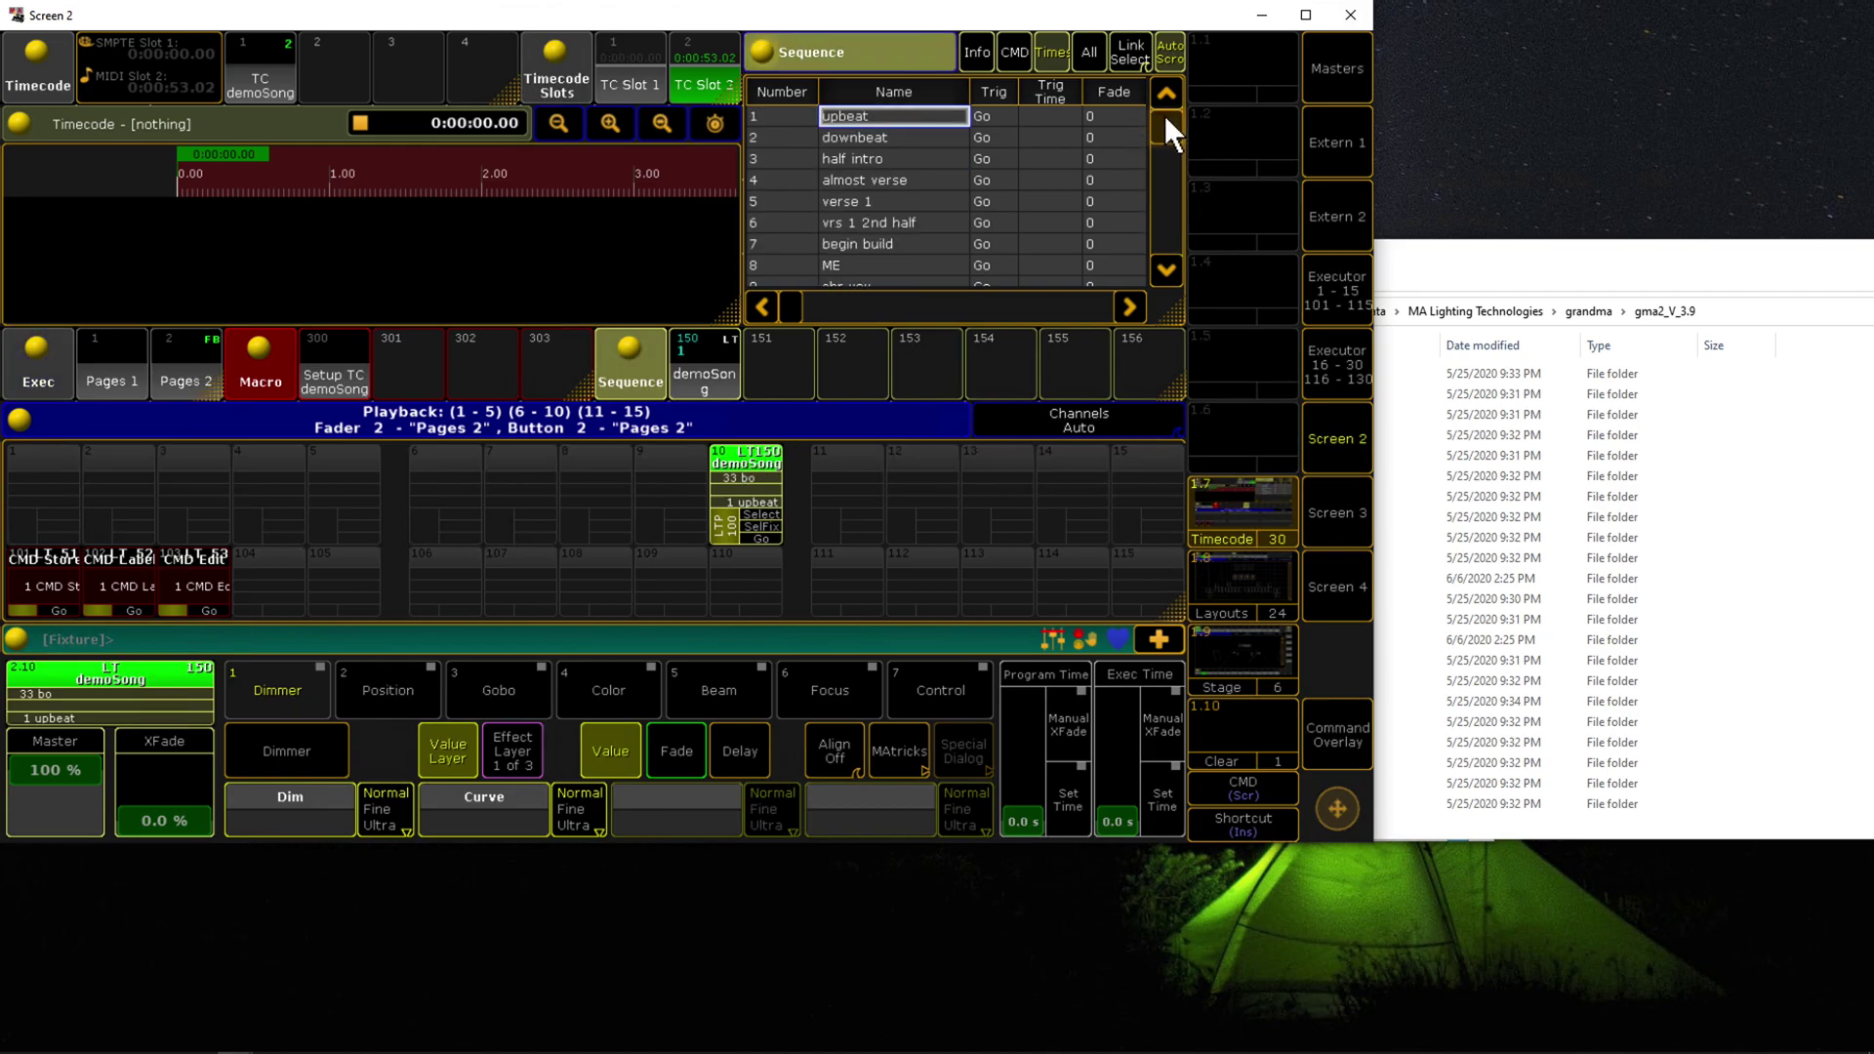
- Display timecode 1, TC demoSong, and inspect the chr 2 2nd half and pickup to chr 2 events on its track
click(279, 69)
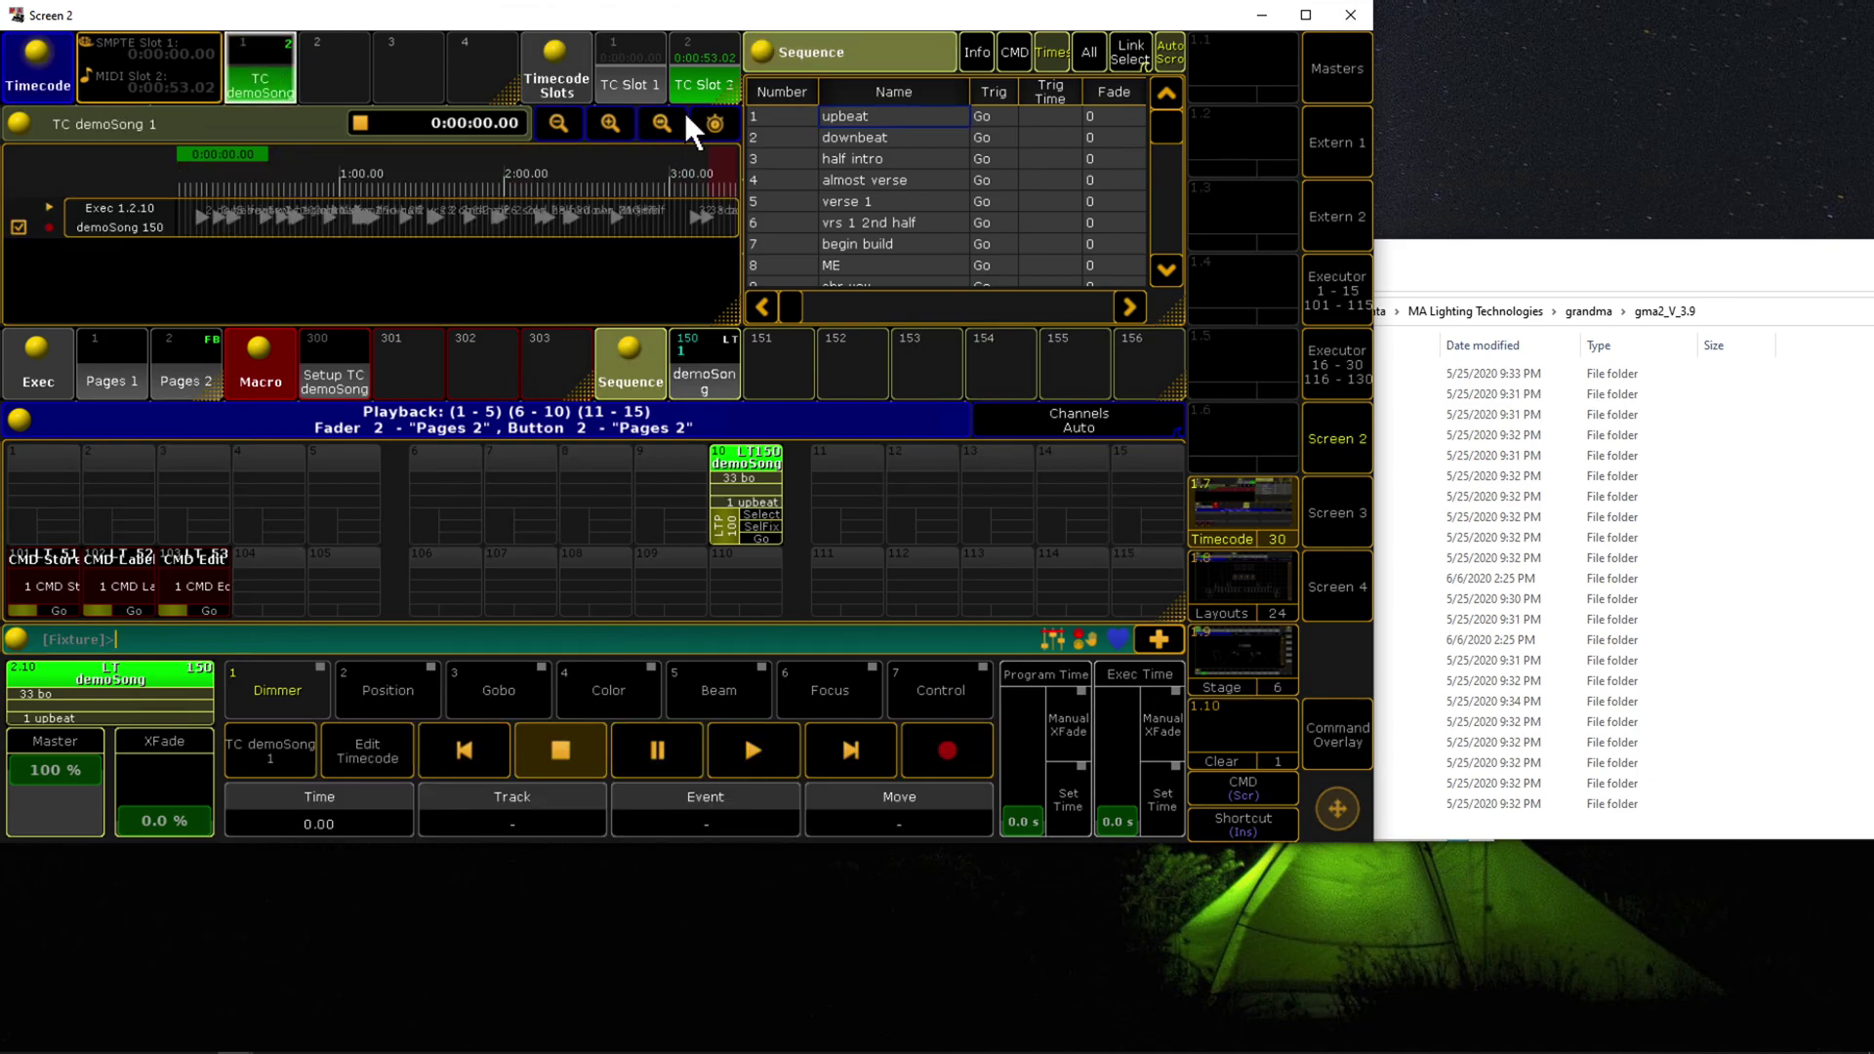
click(612, 121)
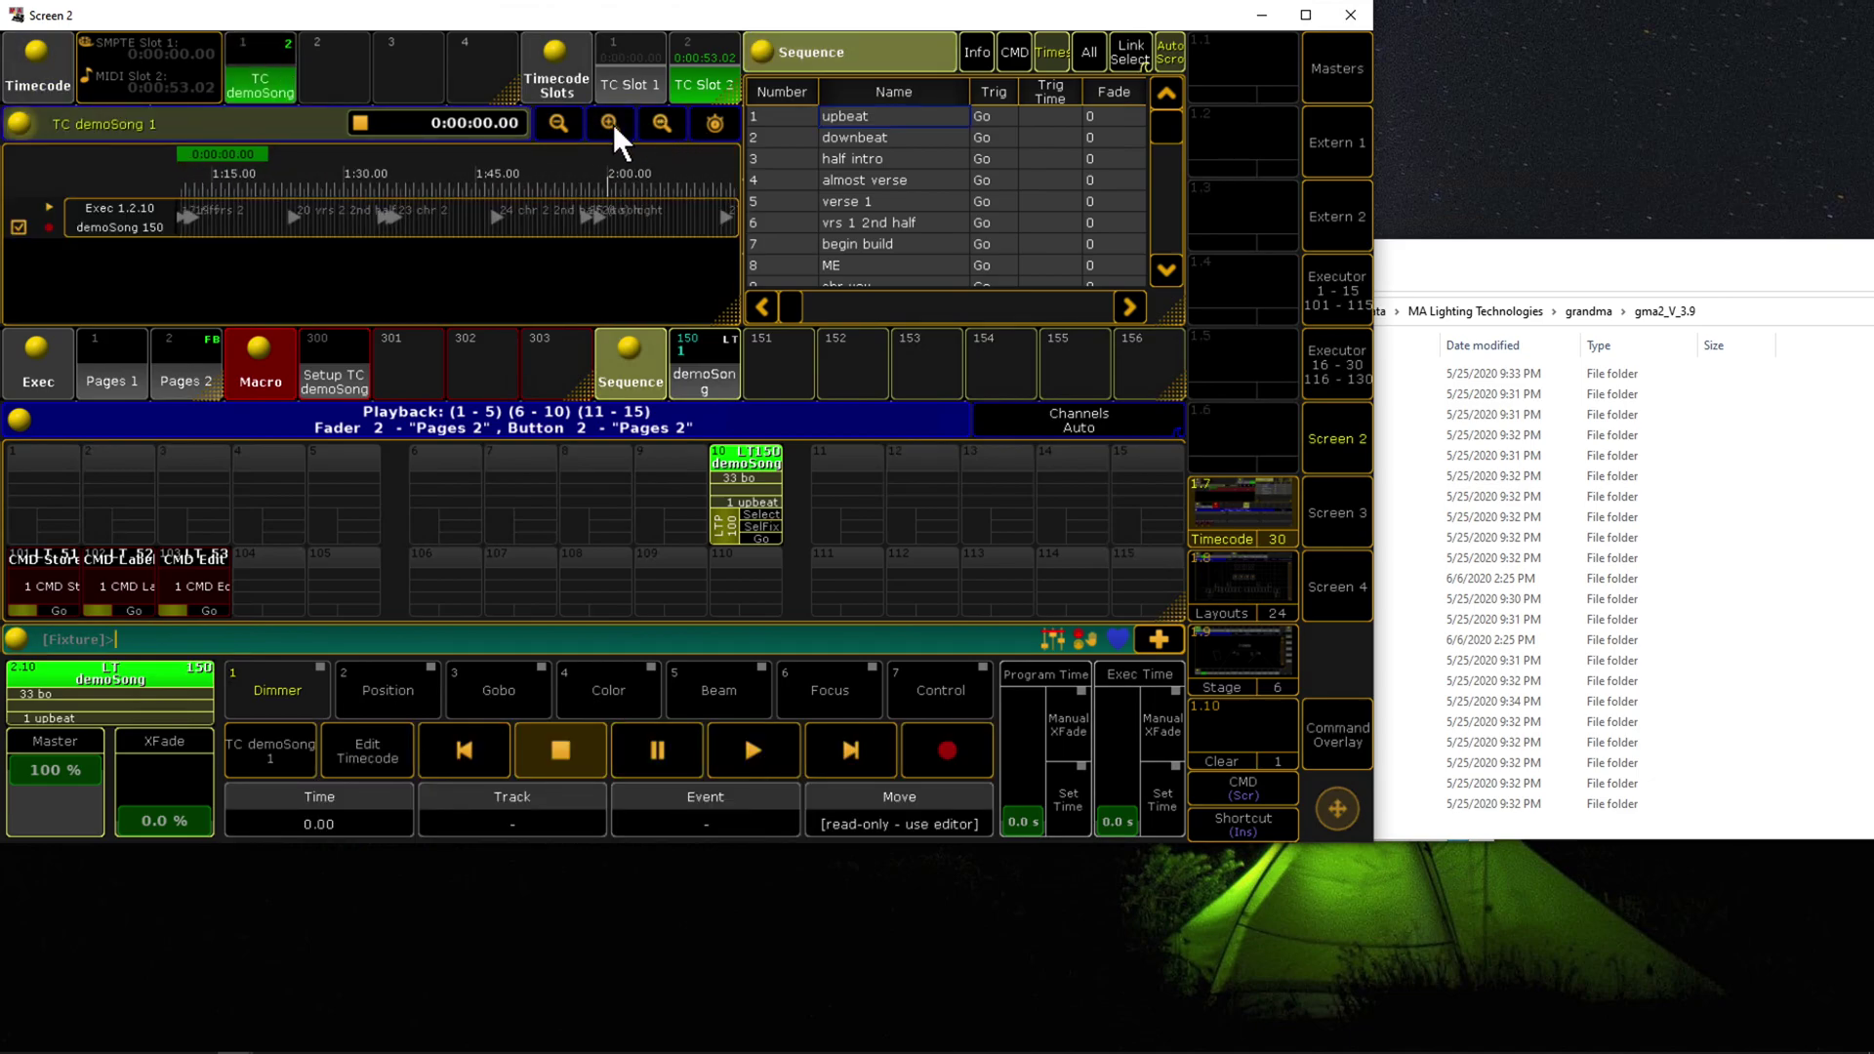
click(518, 232)
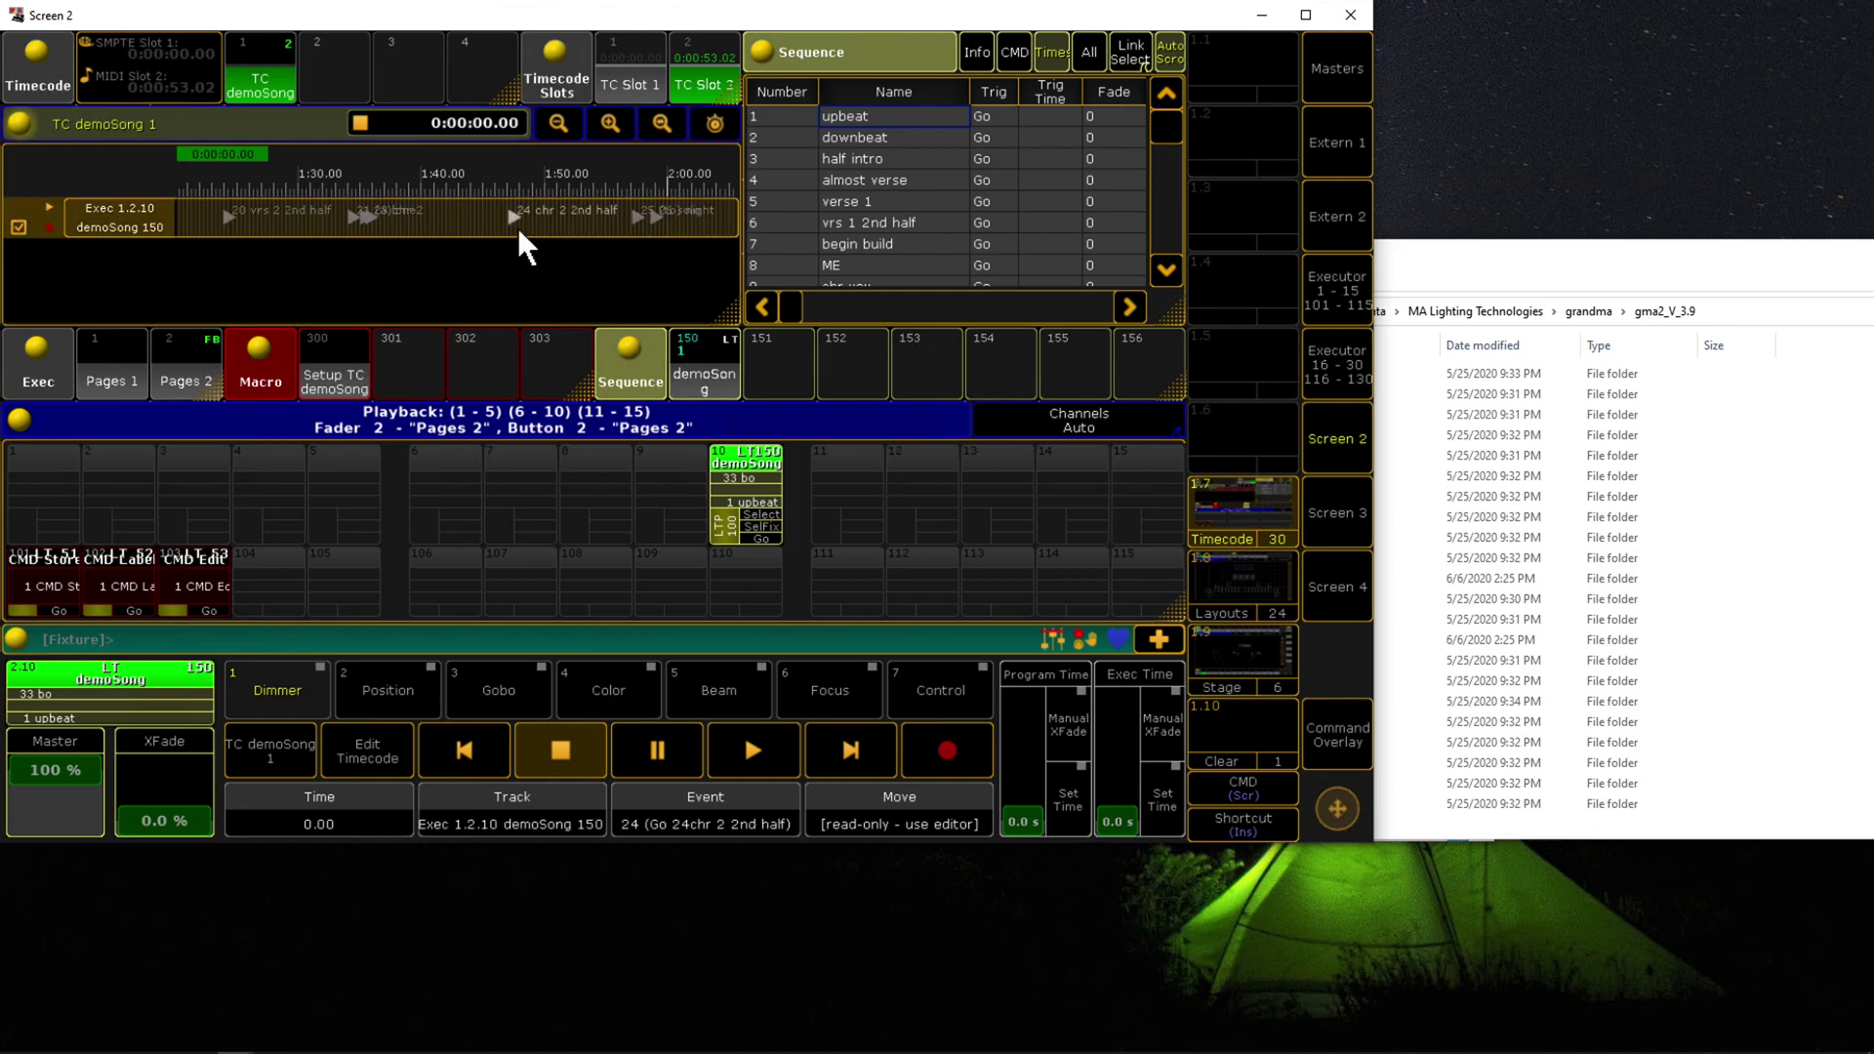
click(449, 210)
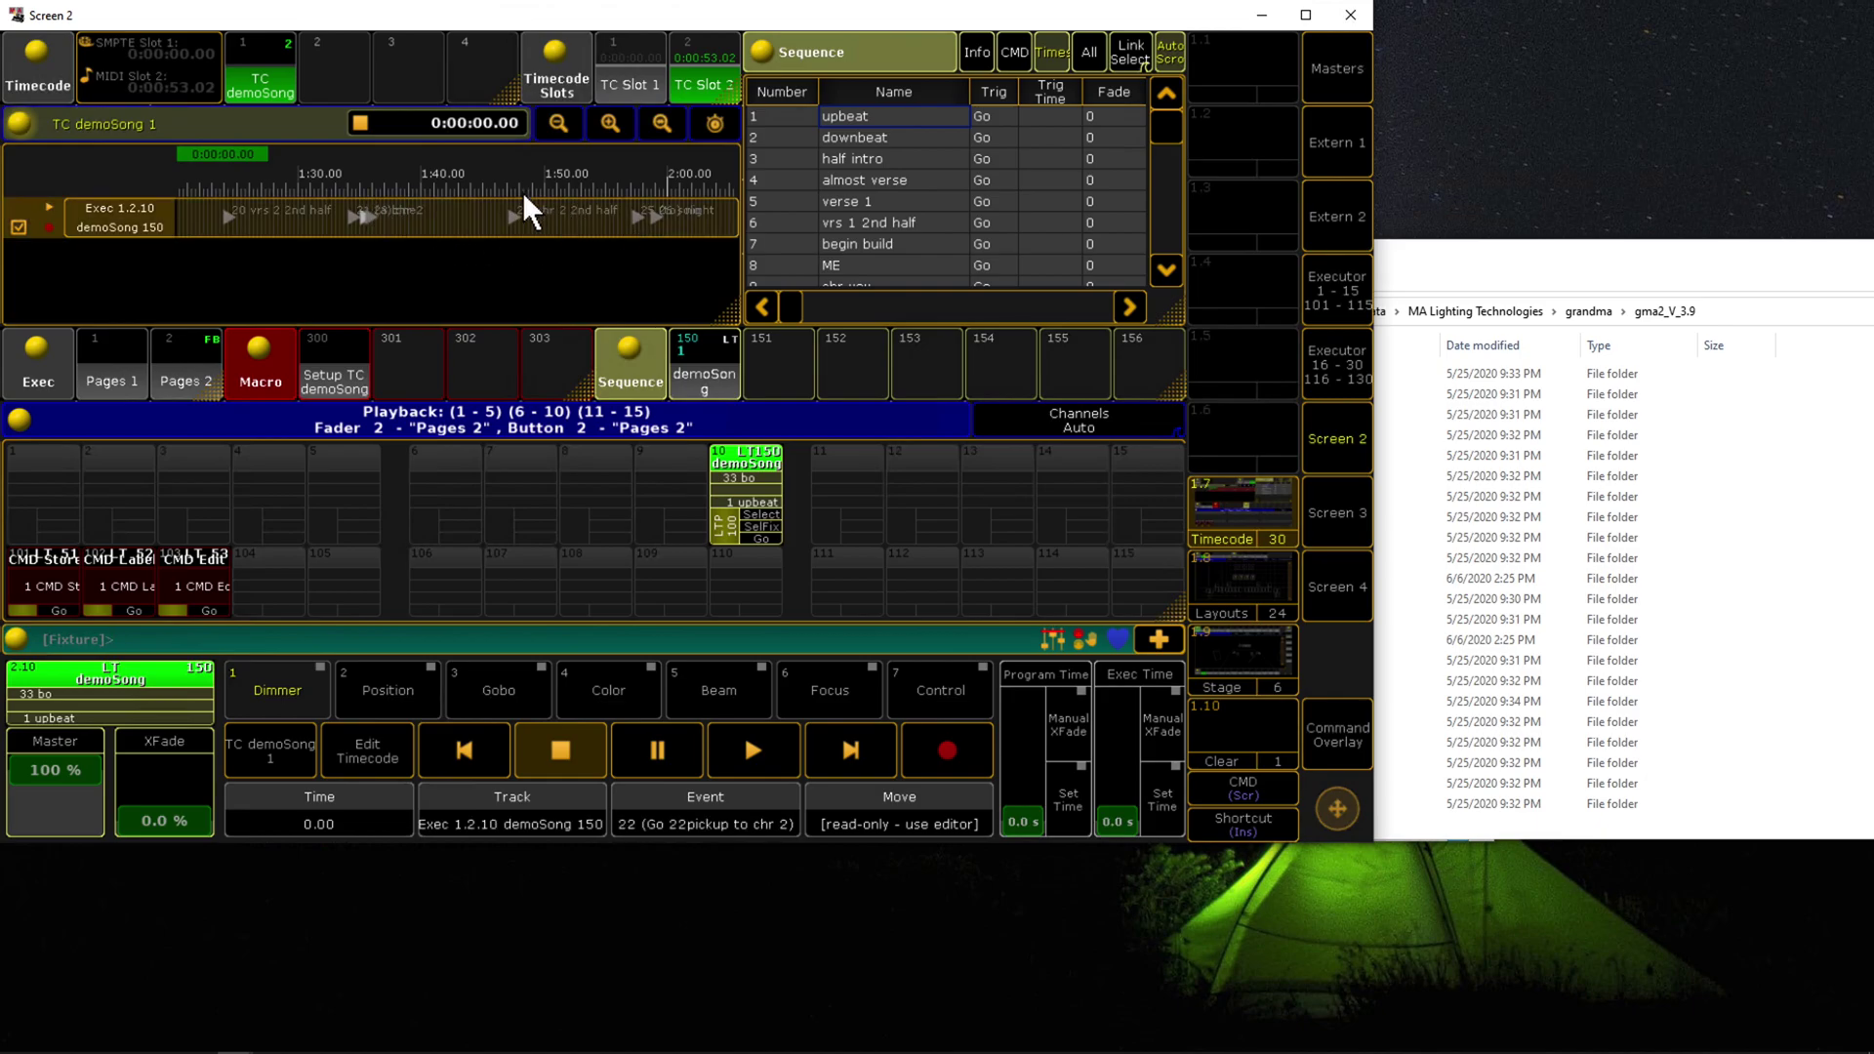